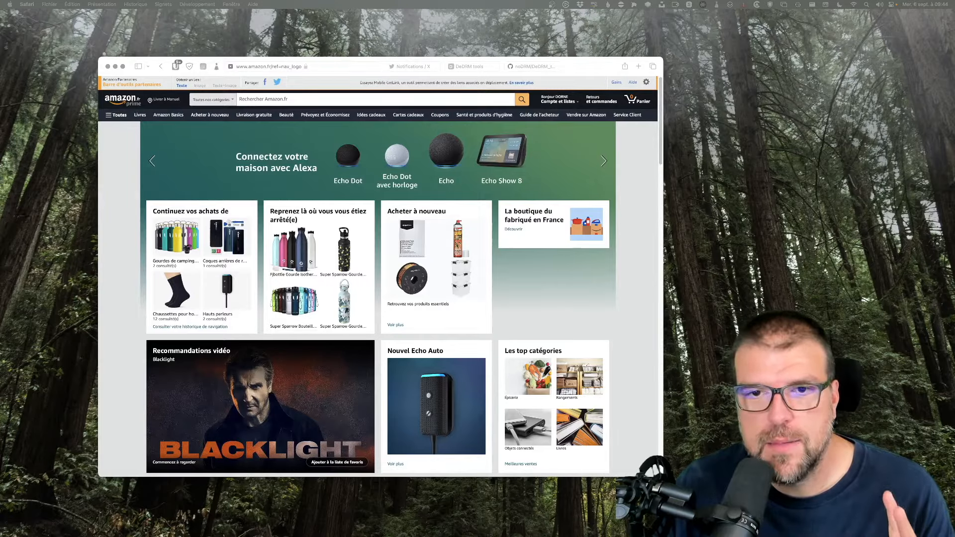
# Open the Kindle content and devices management page (Contenu et appareils Kindle) from the Amazon account overview.
pyautogui.click(519, 133)
pyautogui.moveTo(563, 103)
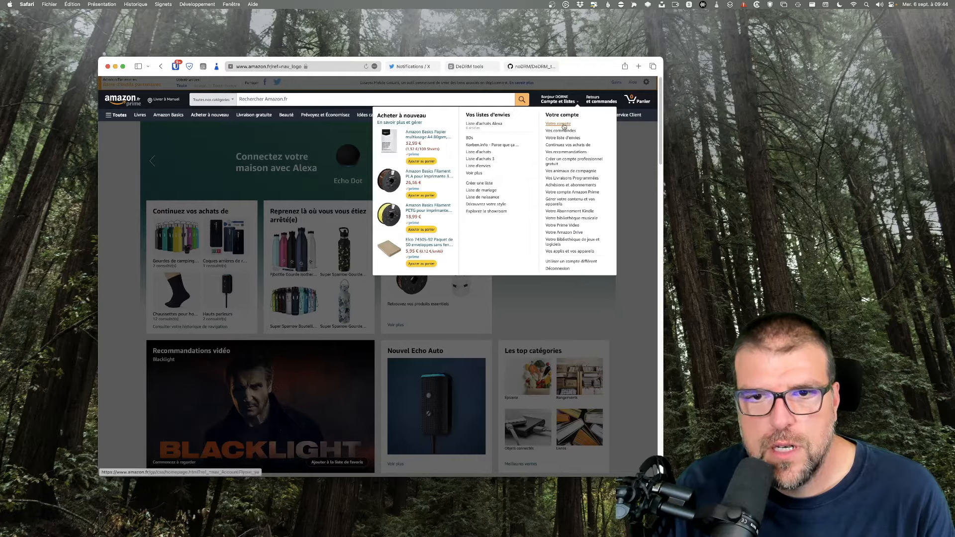
pyautogui.click(558, 124)
pyautogui.scroll(-3, 435, 389)
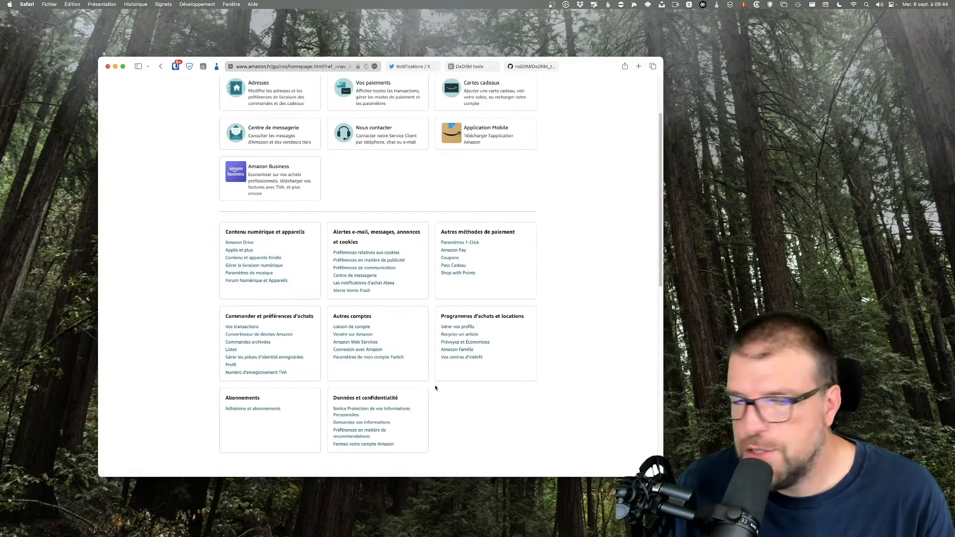
pyautogui.tripleClick(226, 229)
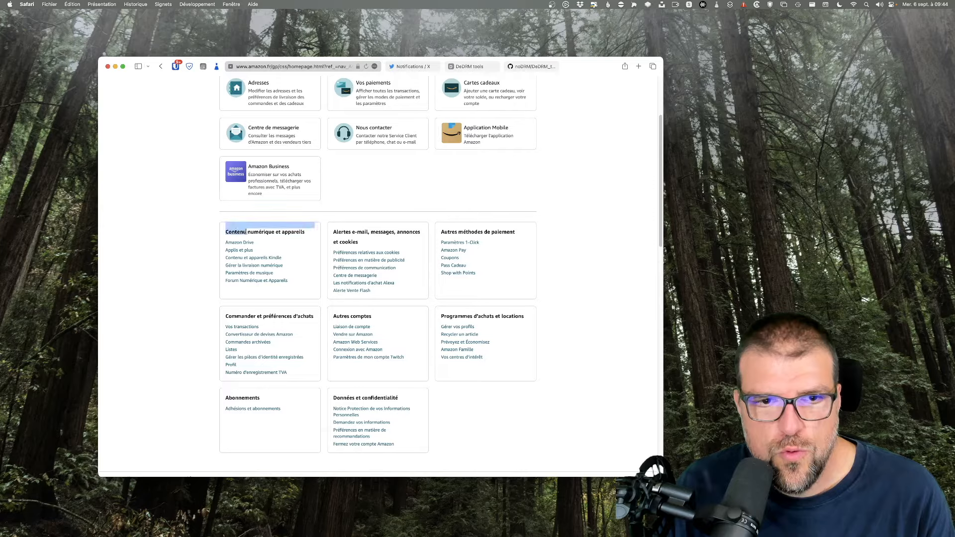
pyautogui.click(278, 258)
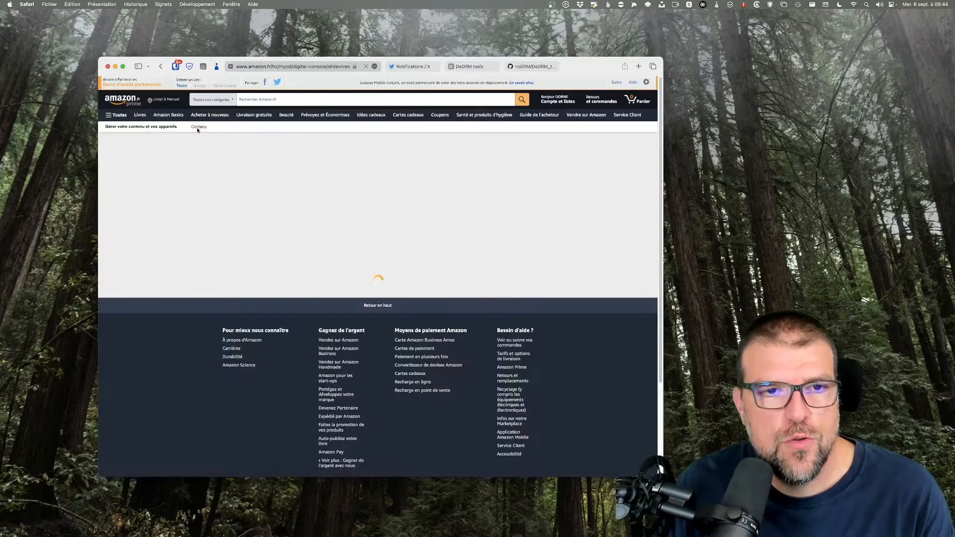
# View the digital content overview and open the device summary of the registered Kindle.
pyautogui.click(198, 128)
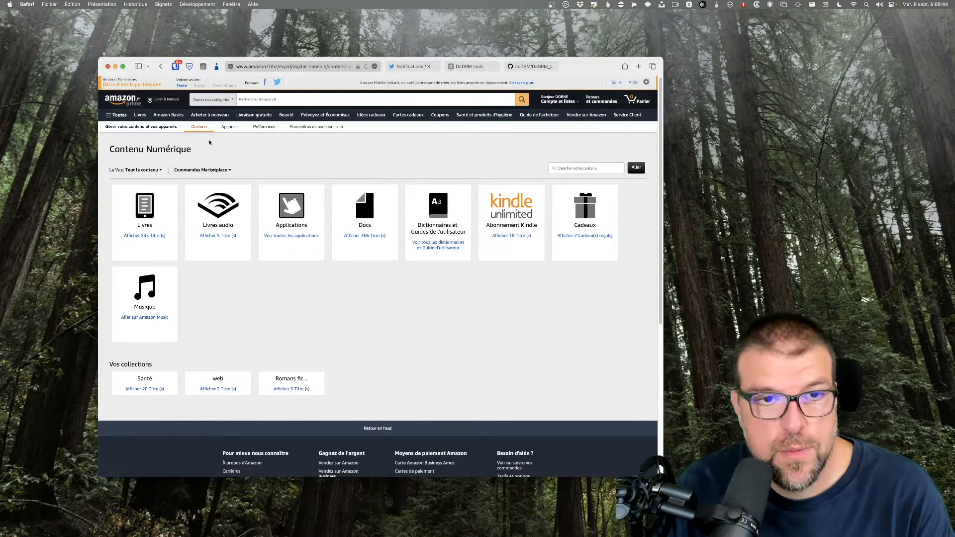
pyautogui.click(229, 127)
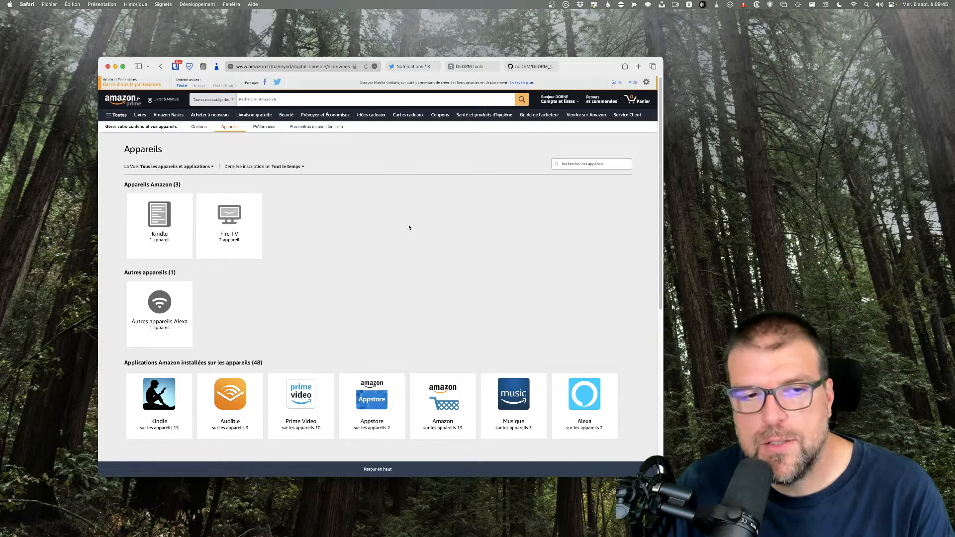
pyautogui.click(162, 215)
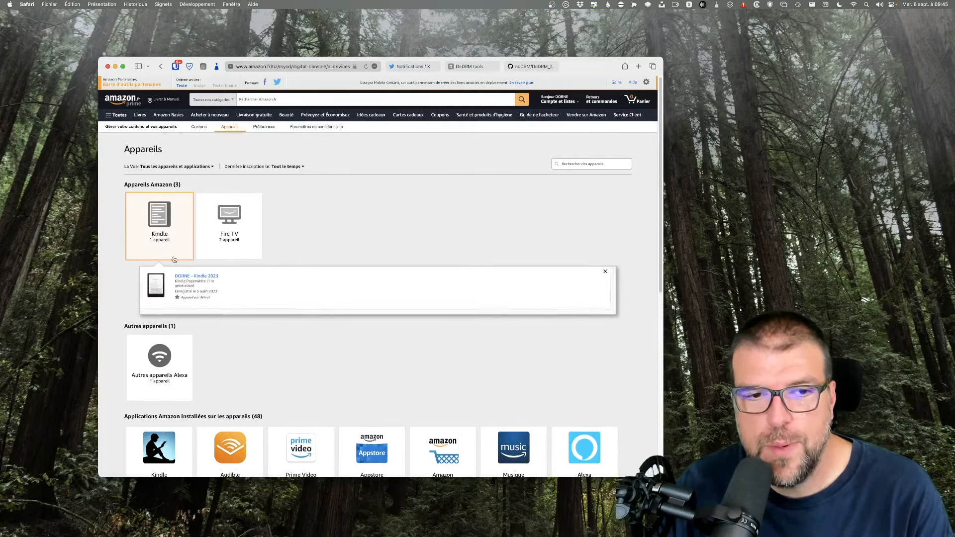
pyautogui.click(186, 275)
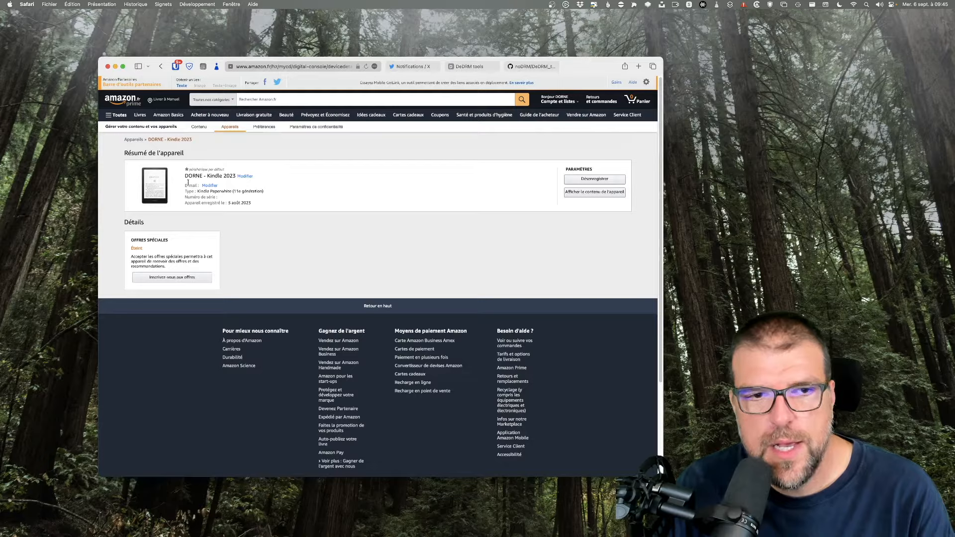
pyautogui.moveTo(185, 185); pyautogui.dragTo(197, 183)
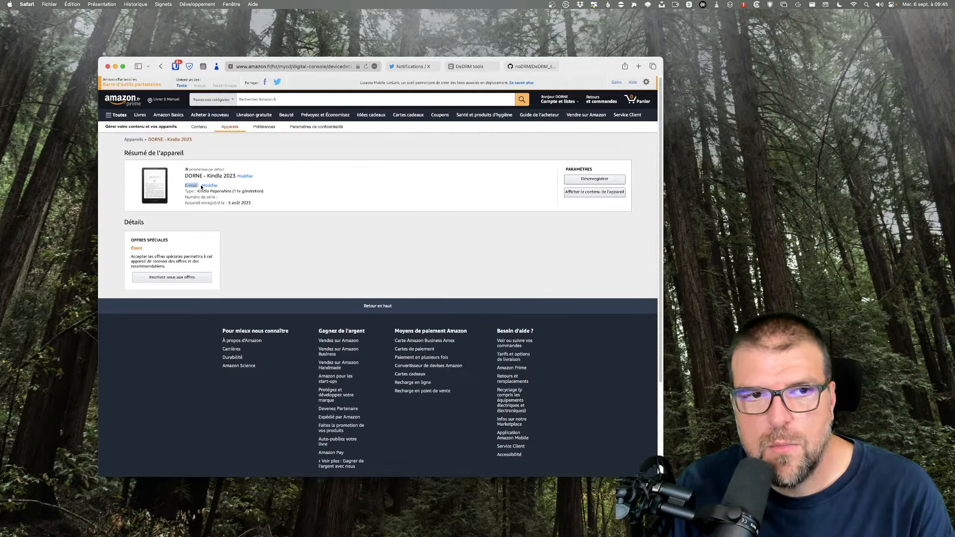
pyautogui.click(229, 222)
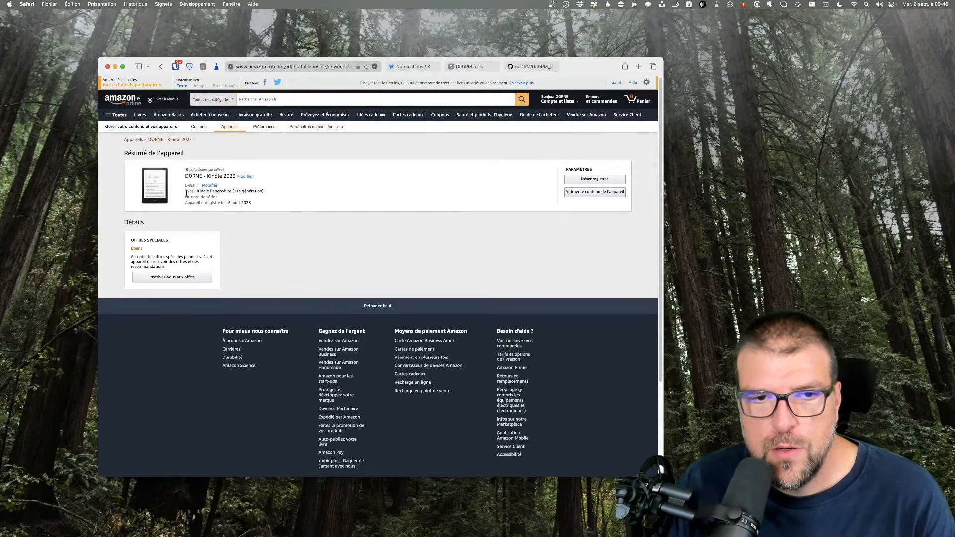
pyautogui.moveTo(186, 194); pyautogui.dragTo(221, 198)
pyautogui.click(195, 197)
pyautogui.click(220, 197)
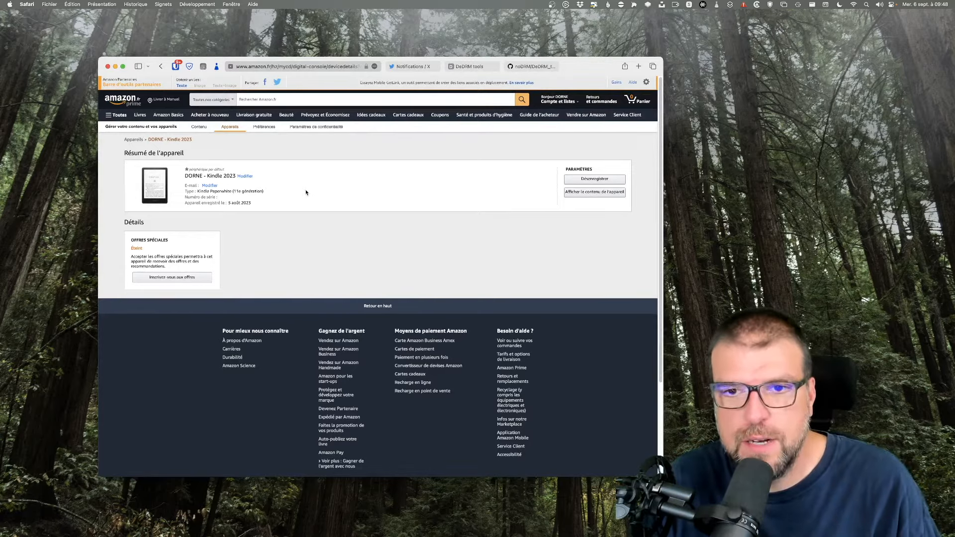
# Expand the personal document settings (Paramètres de documents personnels) in the Kindle preferences, down to the approved e-mail addresses.
pyautogui.click(263, 127)
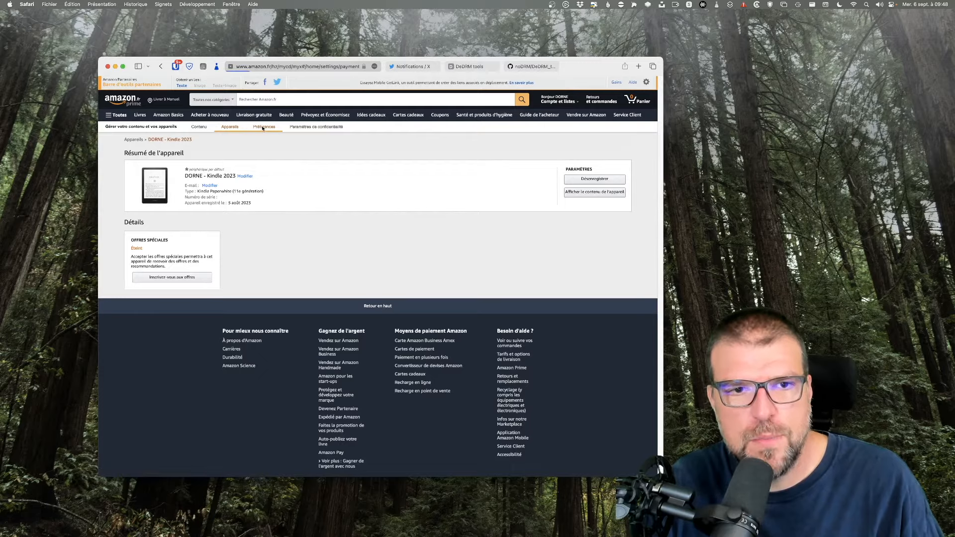
pyautogui.scroll(-5, 273, 231)
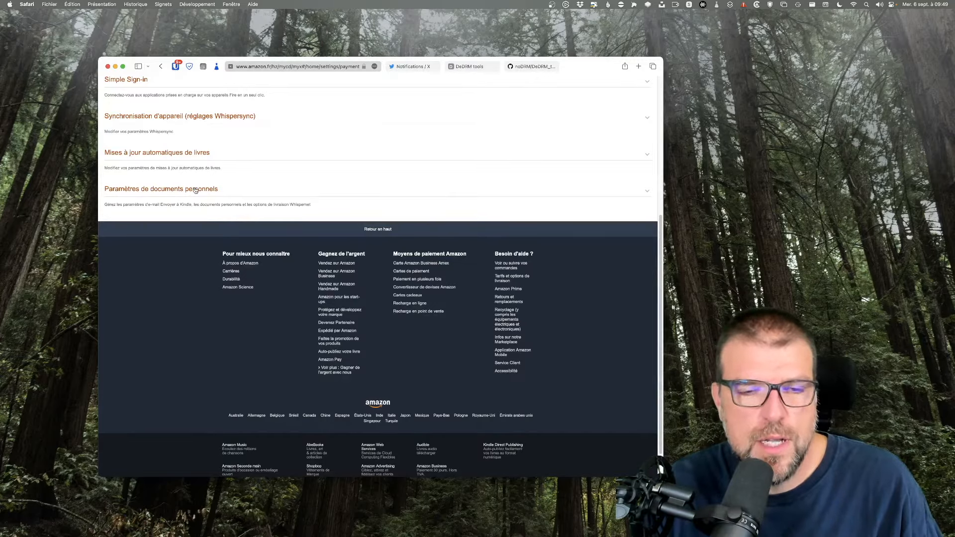
pyautogui.click(195, 190)
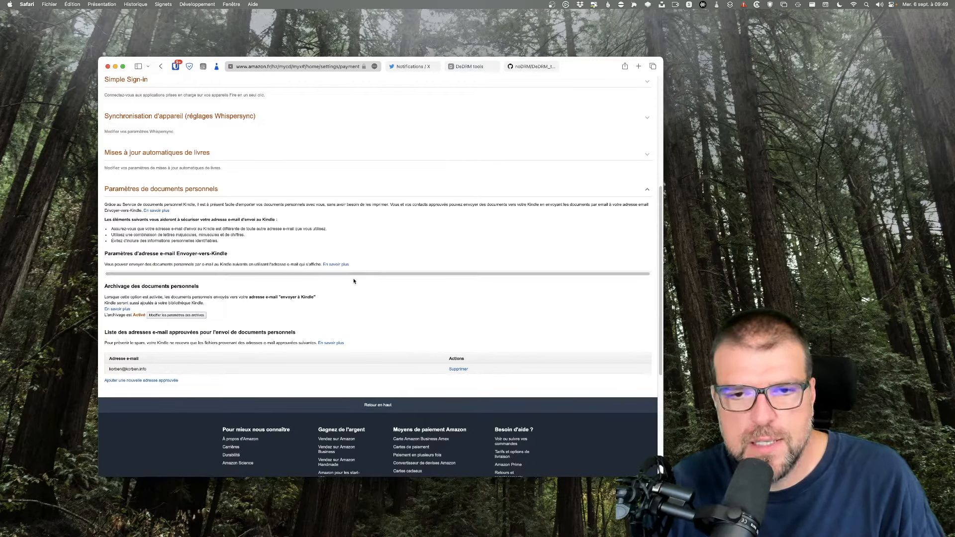
pyautogui.scroll(-5, 343, 284)
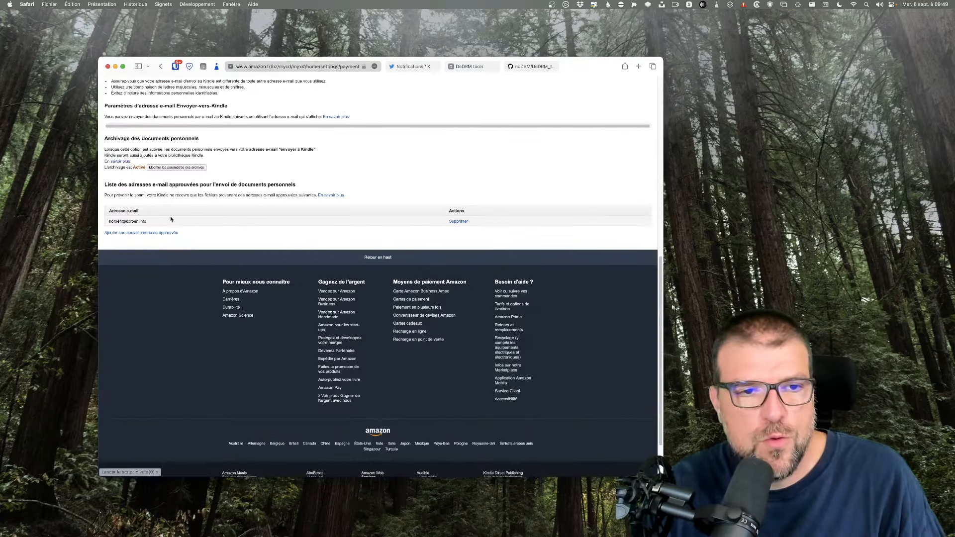
# Highlight the heading of the approved e-mail address list and enlarge the page to read its entries.
pyautogui.moveTo(108, 185); pyautogui.dragTo(302, 188)
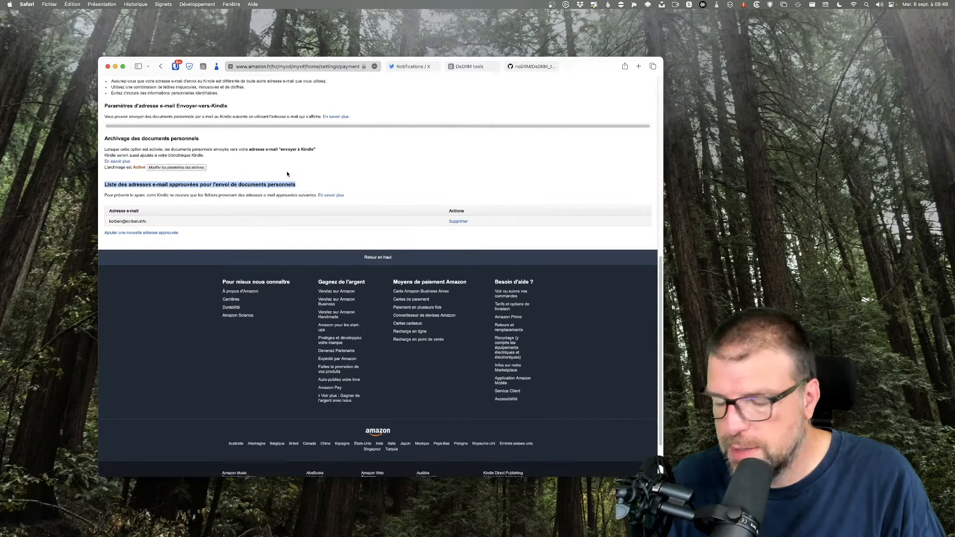
pyautogui.press('super+plus')
pyautogui.press('super+plus')
pyautogui.press('super+plus')
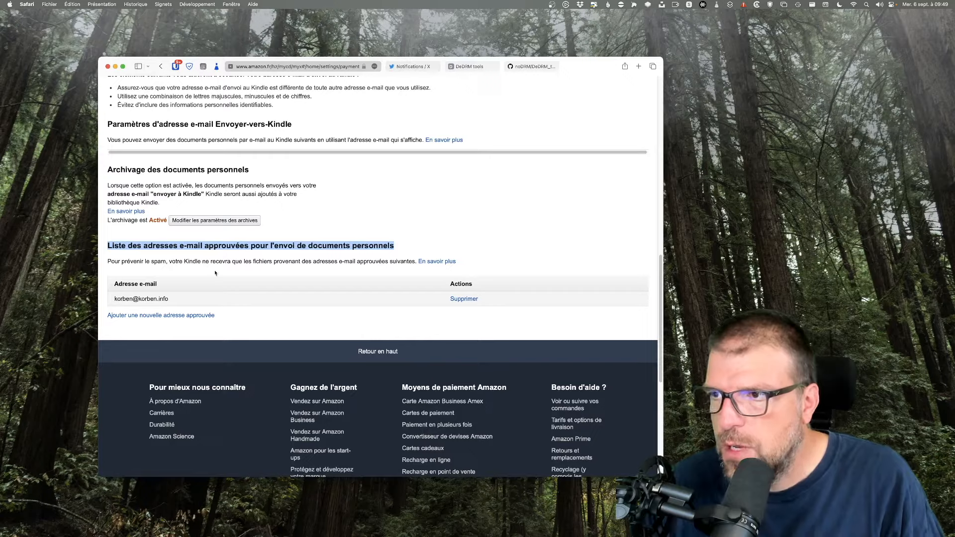
pyautogui.click(198, 298)
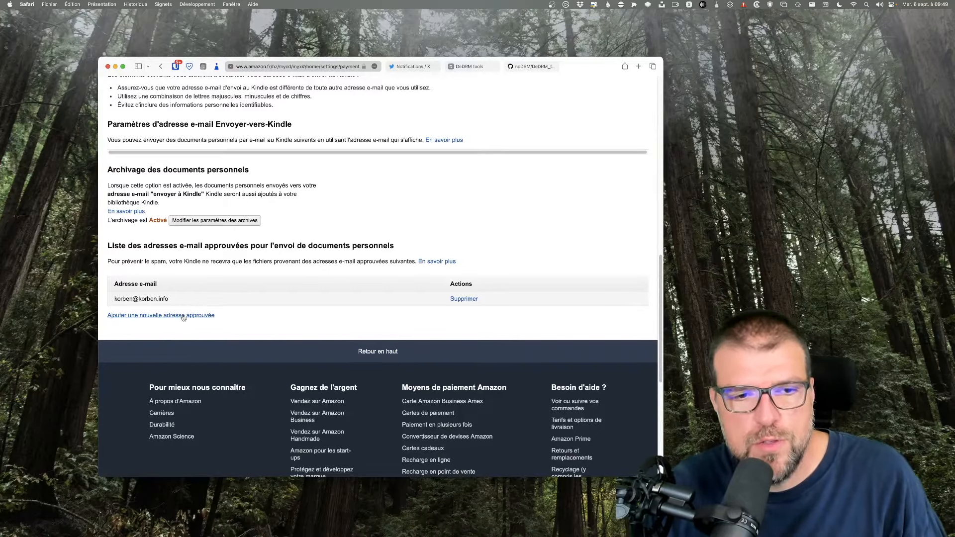
# View the form for adding an approved e-mail address, dismiss it without entering anything, and look over the other preference sections.
pyautogui.click(183, 316)
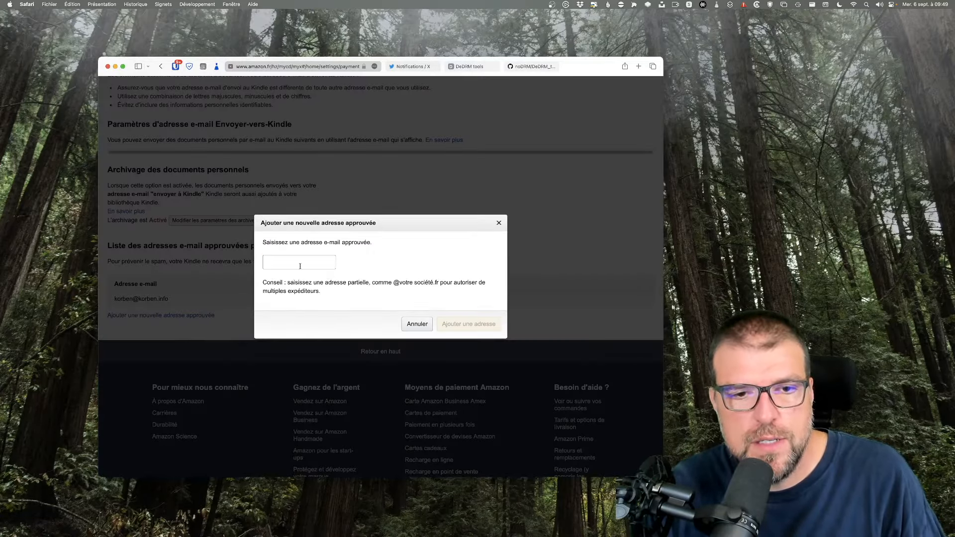
pyautogui.click(417, 324)
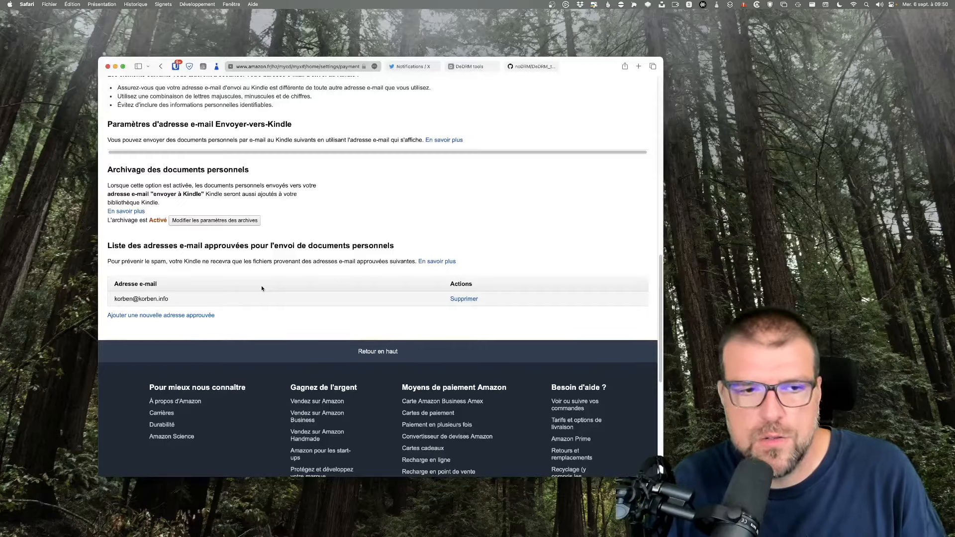
pyautogui.click(224, 353)
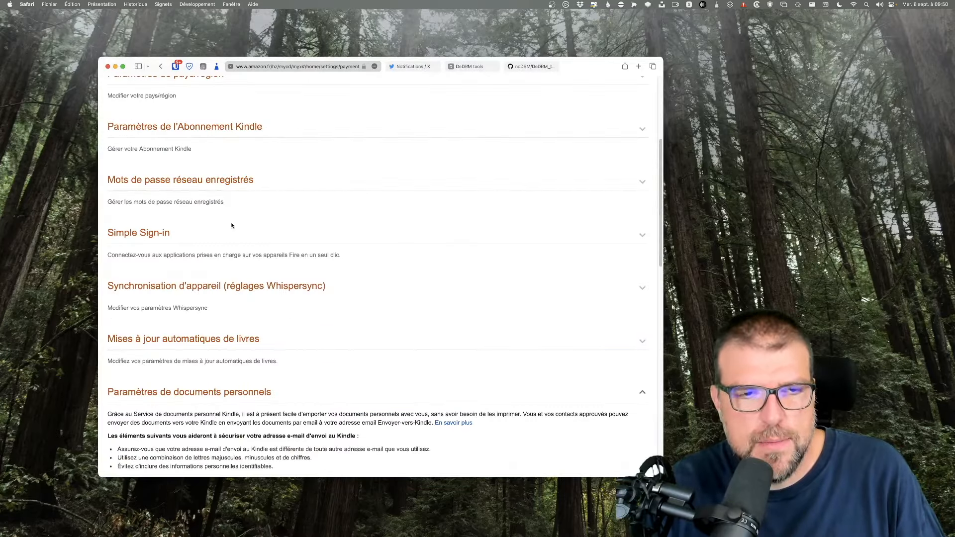
pyautogui.scroll(-10, 198, 127)
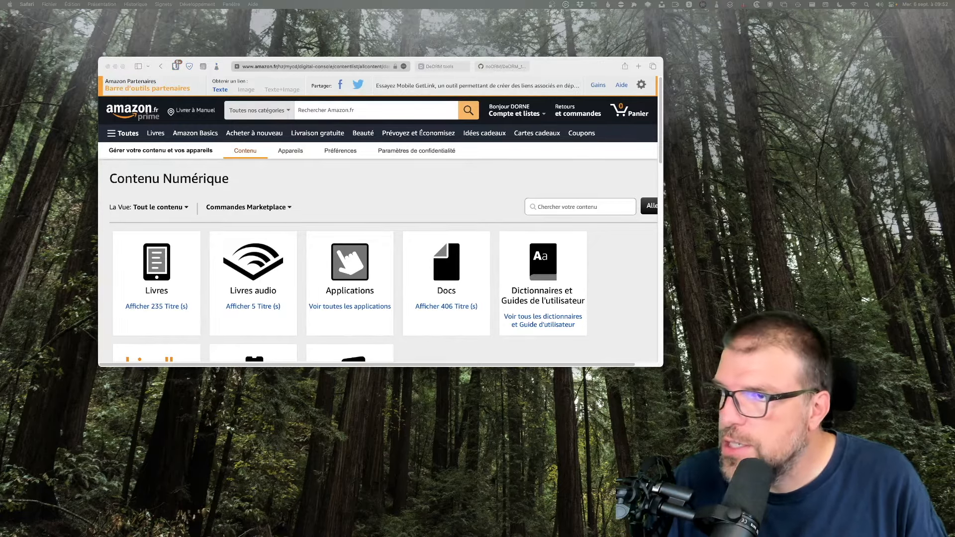
# Preview hugo_les_miserables_fantine.epub, open it in the calibre E-book viewer, and close the extra viewer window.
pyautogui.moveTo(0, 169); pyautogui.dragTo(321, 180)
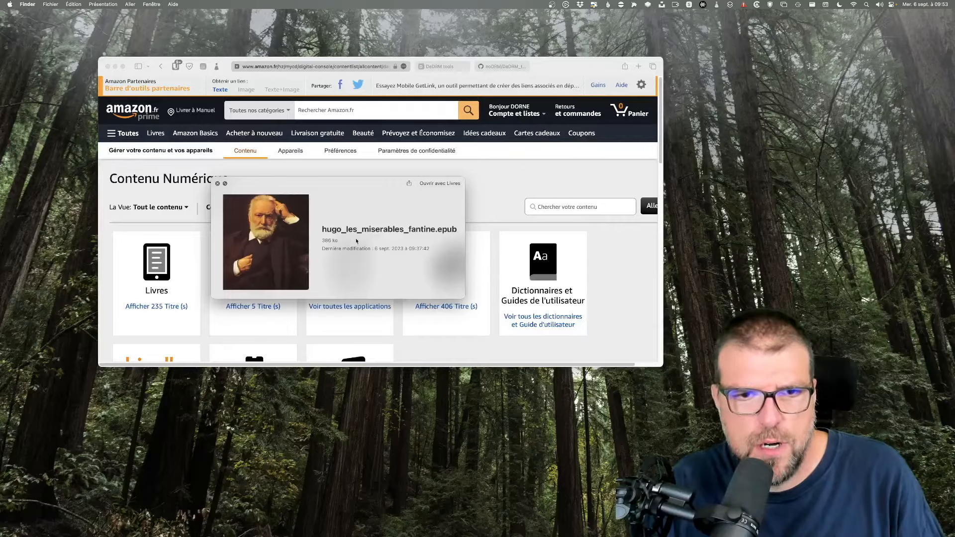
pyautogui.doubleClick(414, 237)
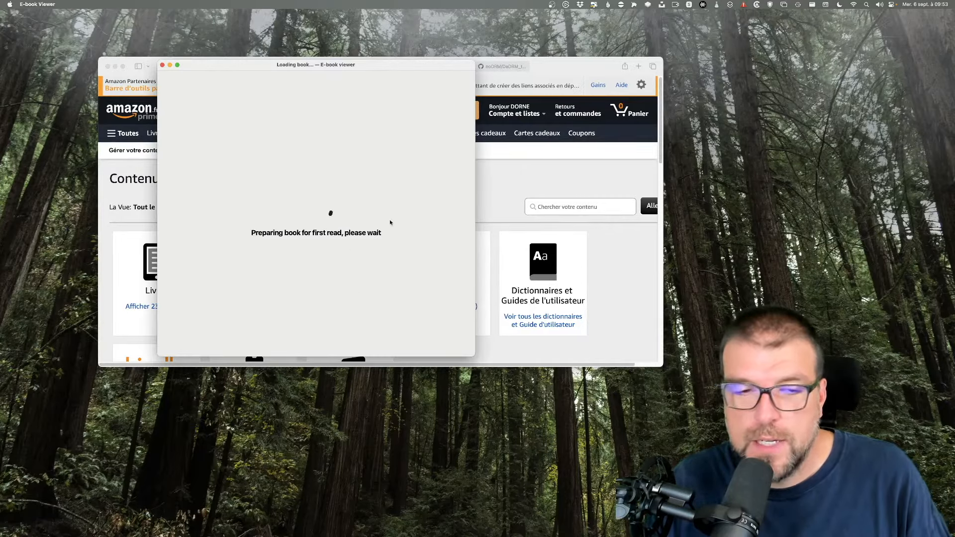
pyautogui.moveTo(470, 353); pyautogui.dragTo(481, 408)
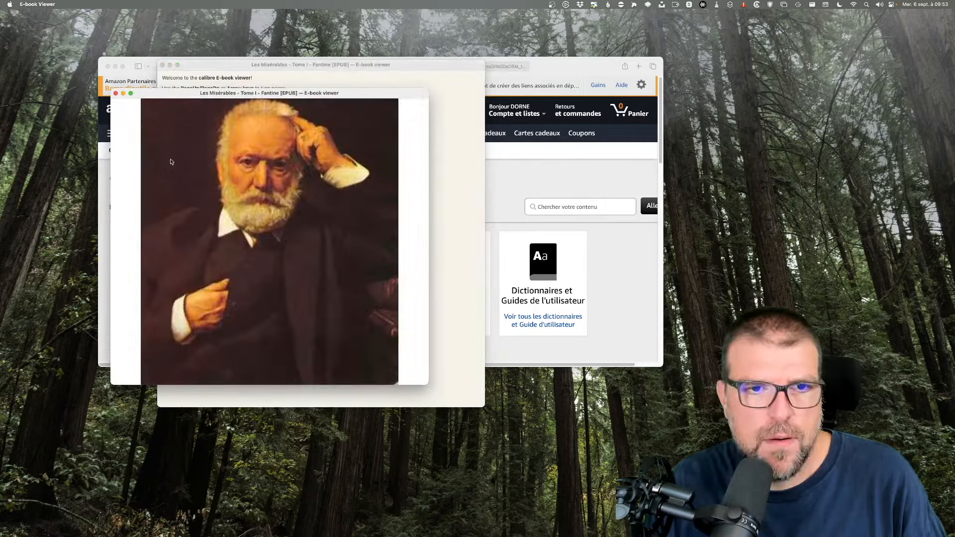
pyautogui.click(163, 66)
# Page through the e-book to Chapitre II, enlarge the viewer window to read it, and close the viewer.
pyautogui.click(417, 256)
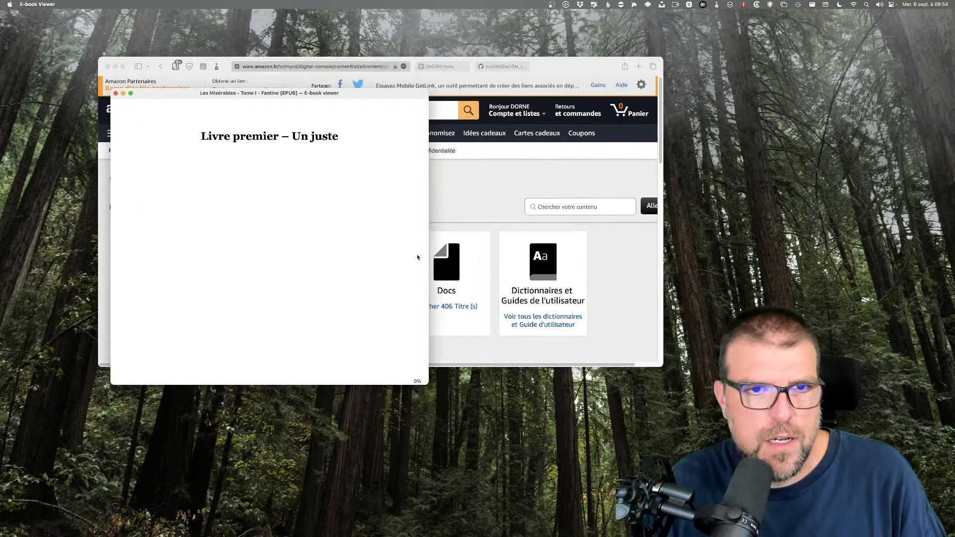
pyautogui.click(417, 257)
pyautogui.click(417, 257)
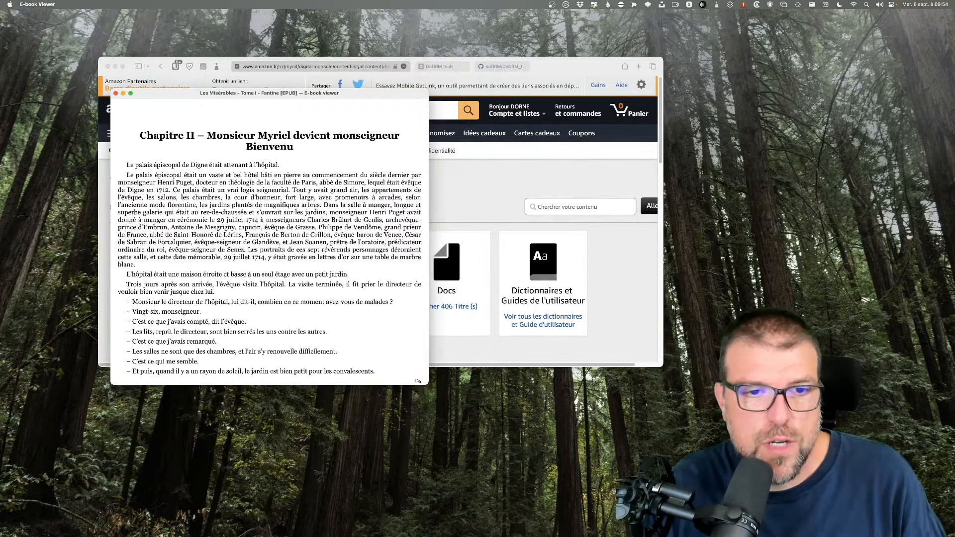
pyautogui.moveTo(425, 380); pyautogui.dragTo(506, 504)
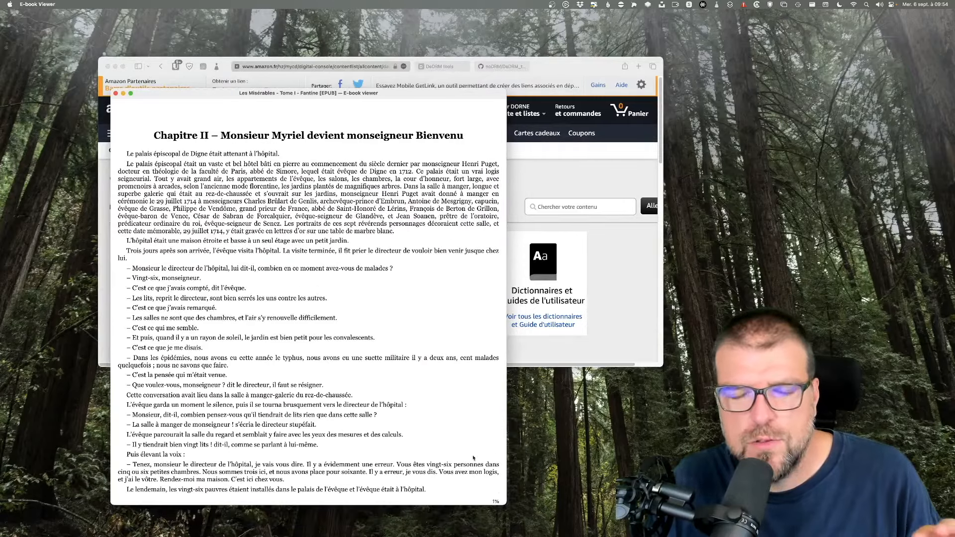
pyautogui.click(116, 94)
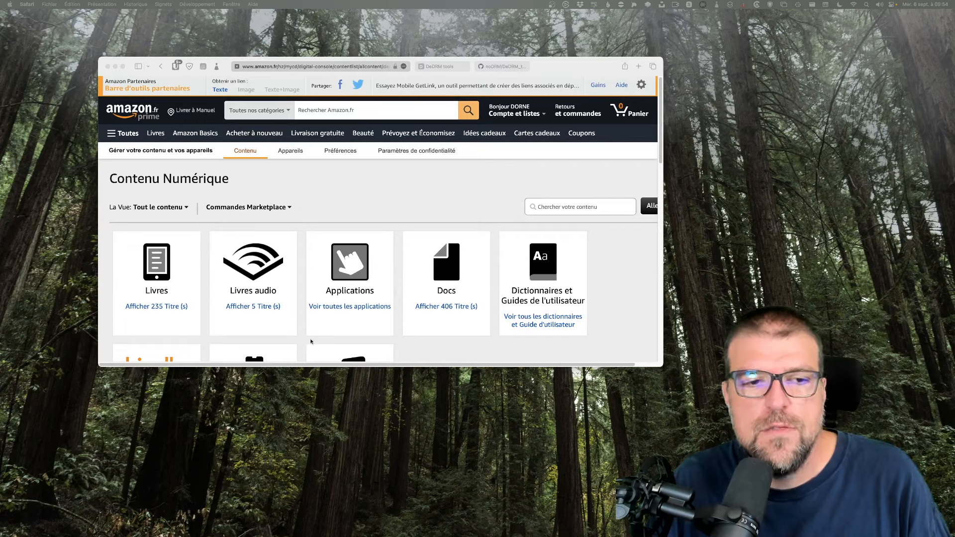
# Open the Livres list in Amazon's digital content and show the additional actions for "Le petit livre qui fait du bien".
pyautogui.click(133, 254)
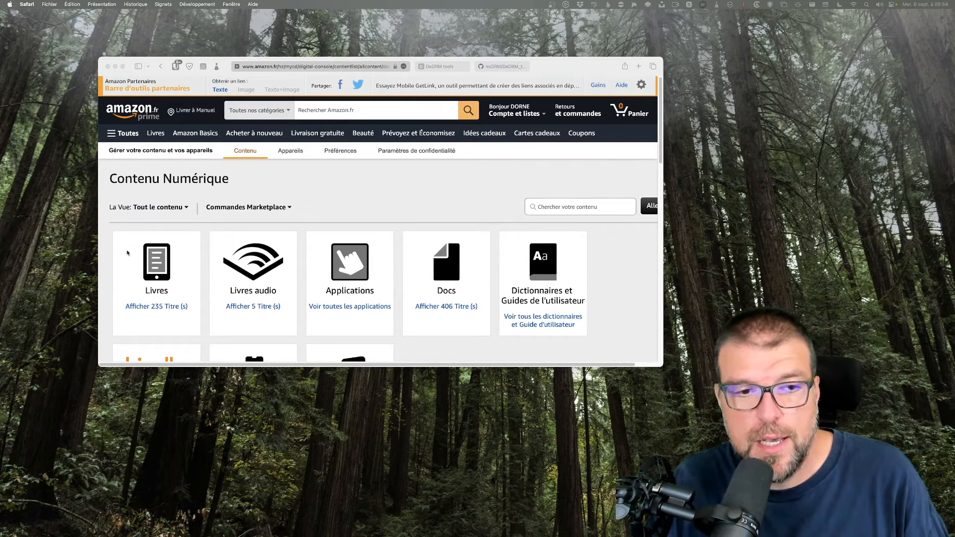
pyautogui.click(154, 307)
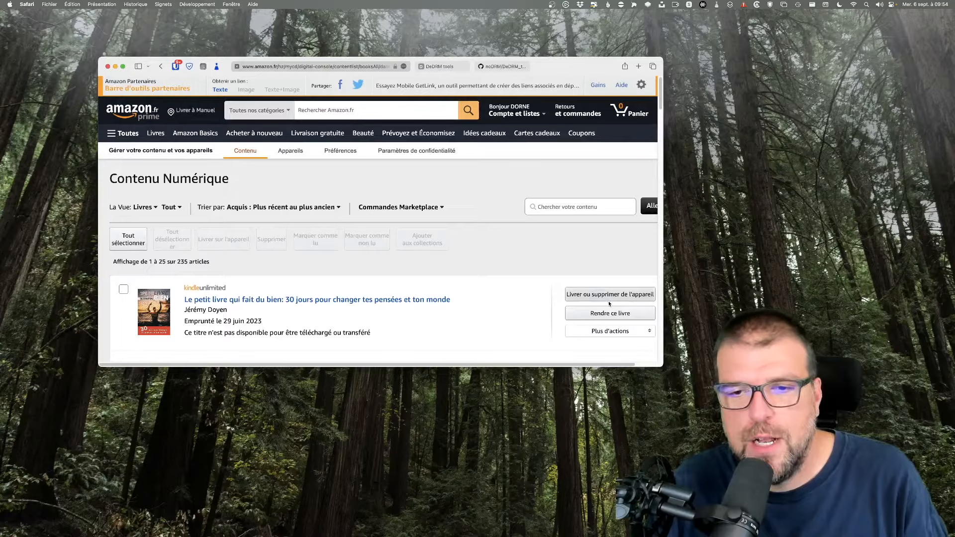
pyautogui.click(609, 331)
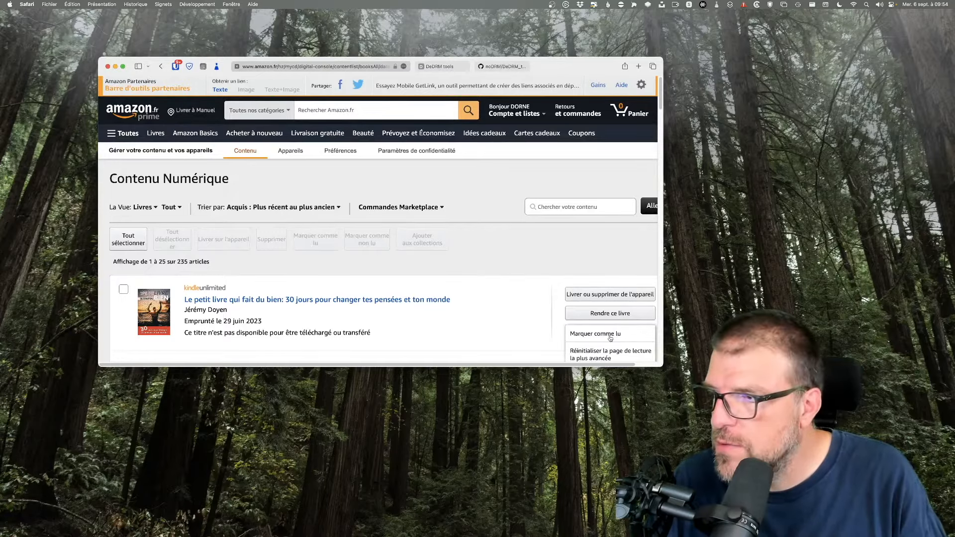
pyautogui.scroll(-1, 611, 338)
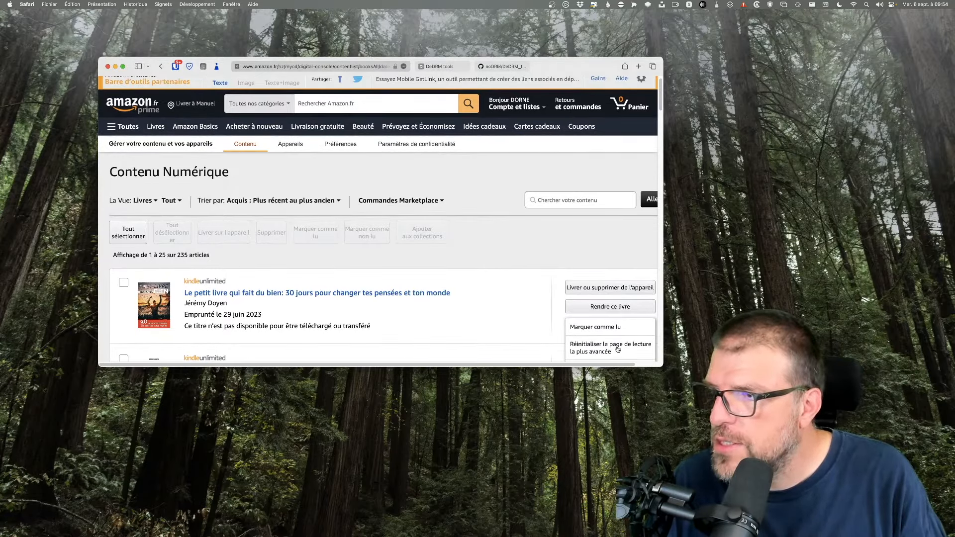
pyautogui.scroll(-3, 634, 332)
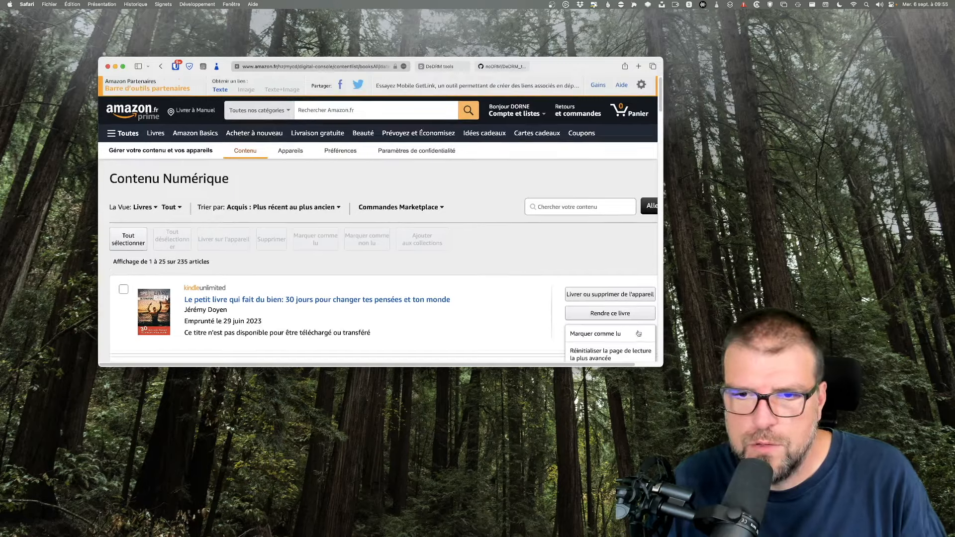
pyautogui.scroll(-3, 636, 334)
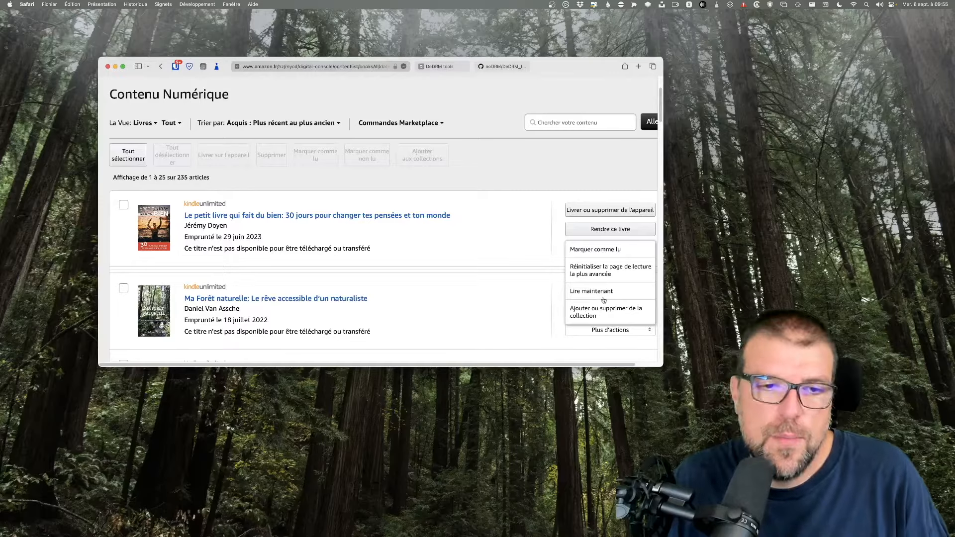
# Download the purchased book "Demain les chiens" for USB transfer, choosing the Kindle 2023 as the target device.
pyautogui.scroll(-10, 536, 241)
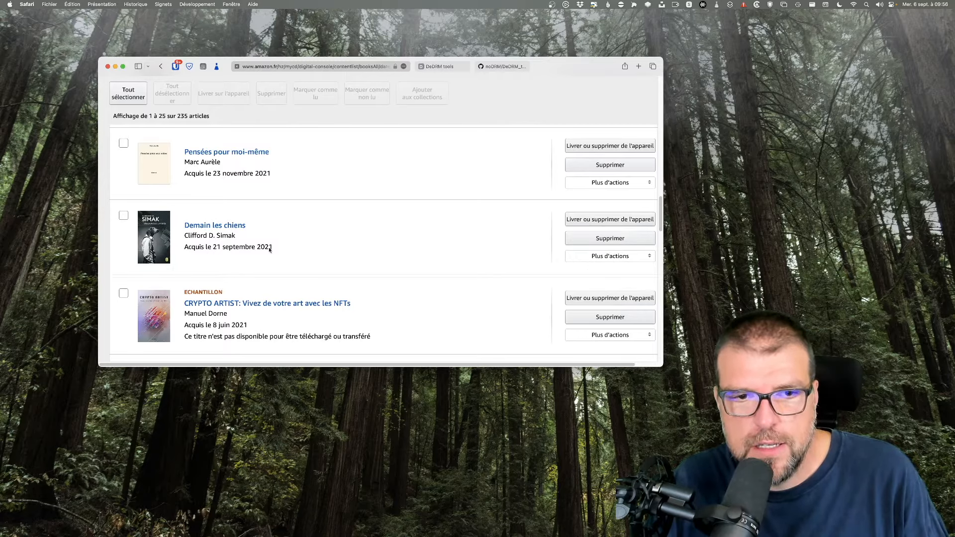
pyautogui.click(631, 256)
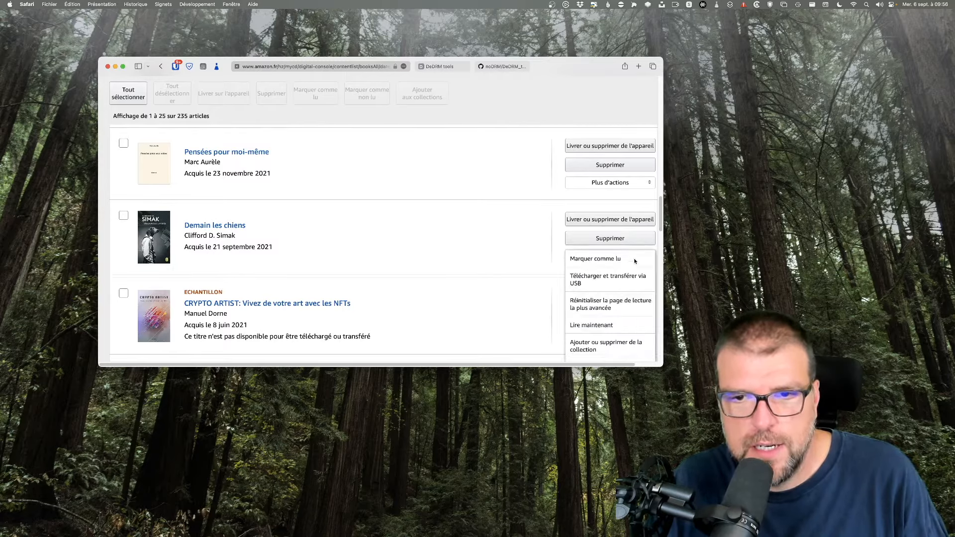
pyautogui.click(578, 279)
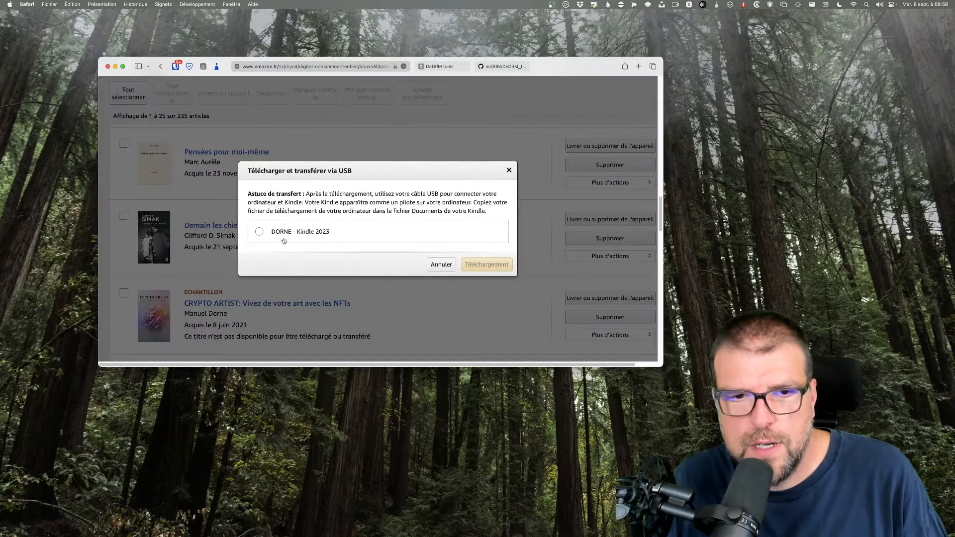
pyautogui.click(269, 232)
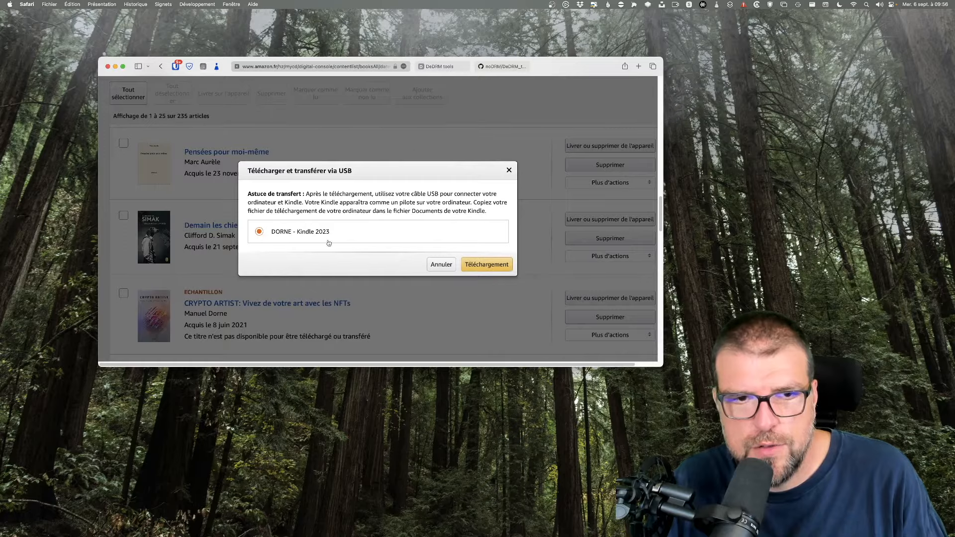
pyautogui.click(490, 264)
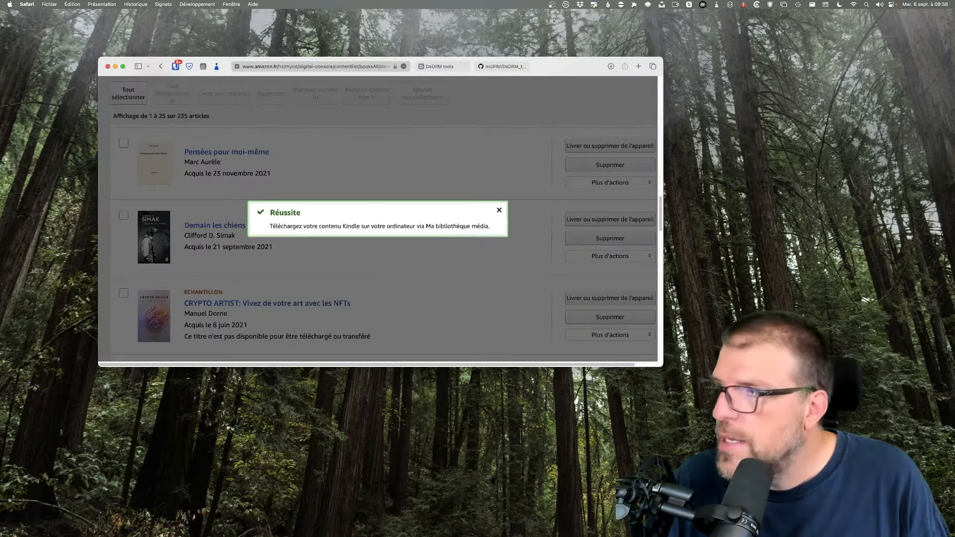
# Preview Demain les chiens (French Edition).azw3 and try to open it in the calibre E-book viewer.
pyautogui.press('space')
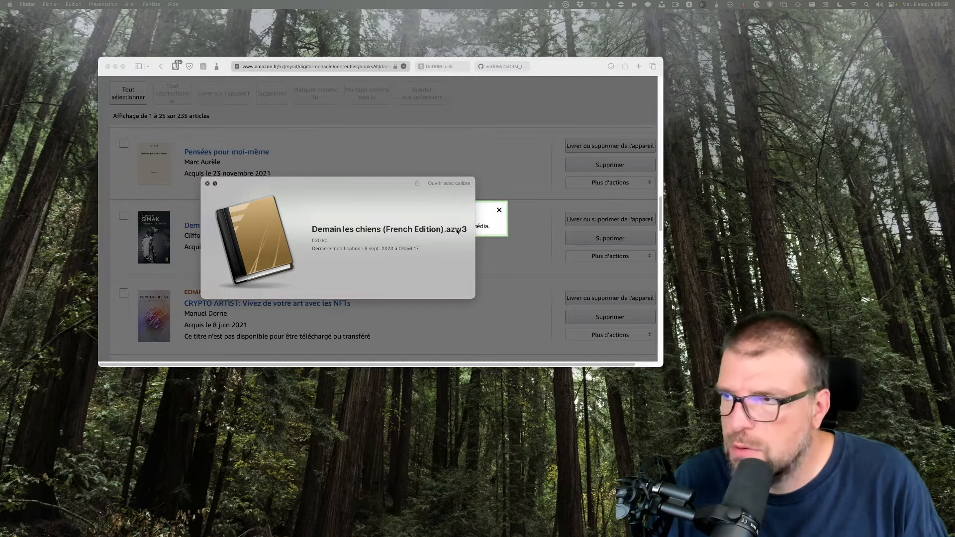
pyautogui.press('space')
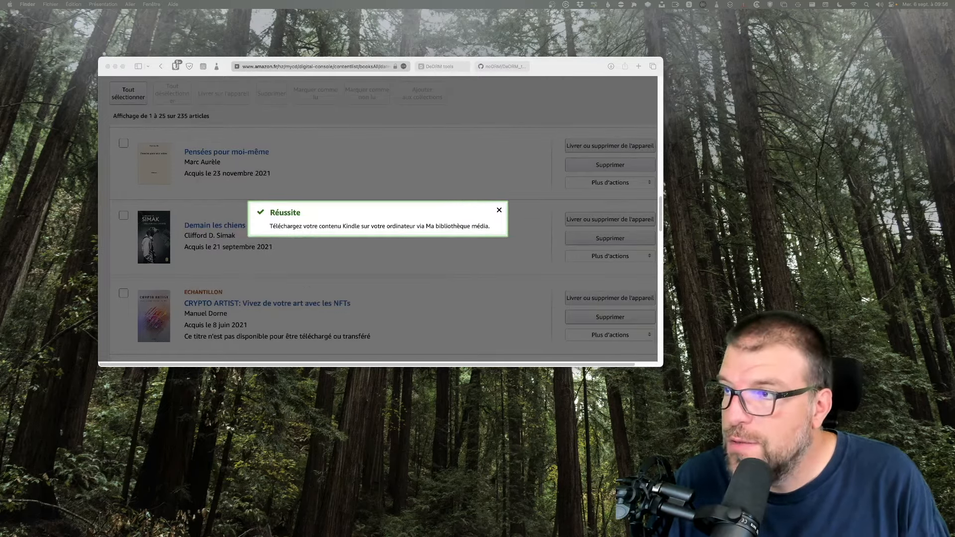
pyautogui.moveTo(507, 46); pyautogui.dragTo(326, 80)
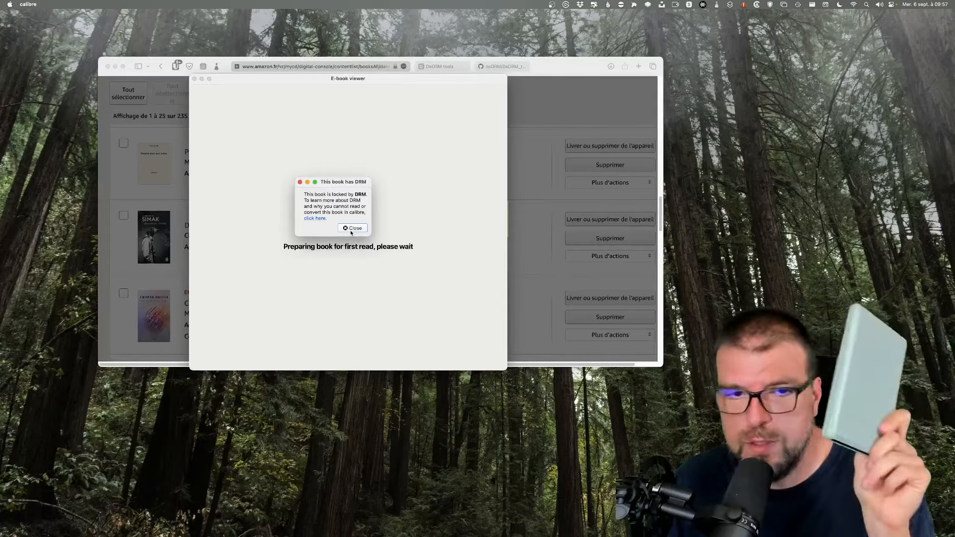
# Open the calibre-ebook.com website in Safari, then switch to the calibre library and reposition its window.
pyautogui.write('calibre')
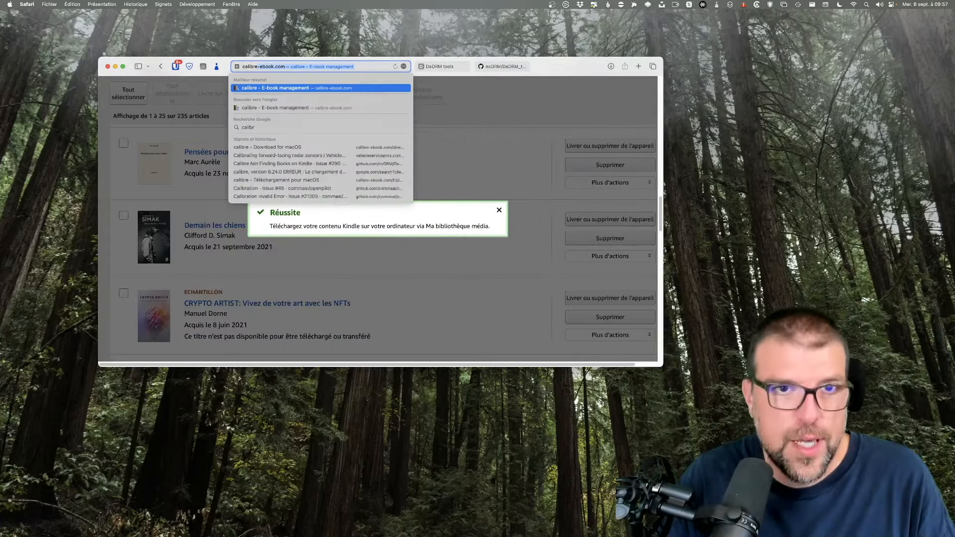
pyautogui.press('Return')
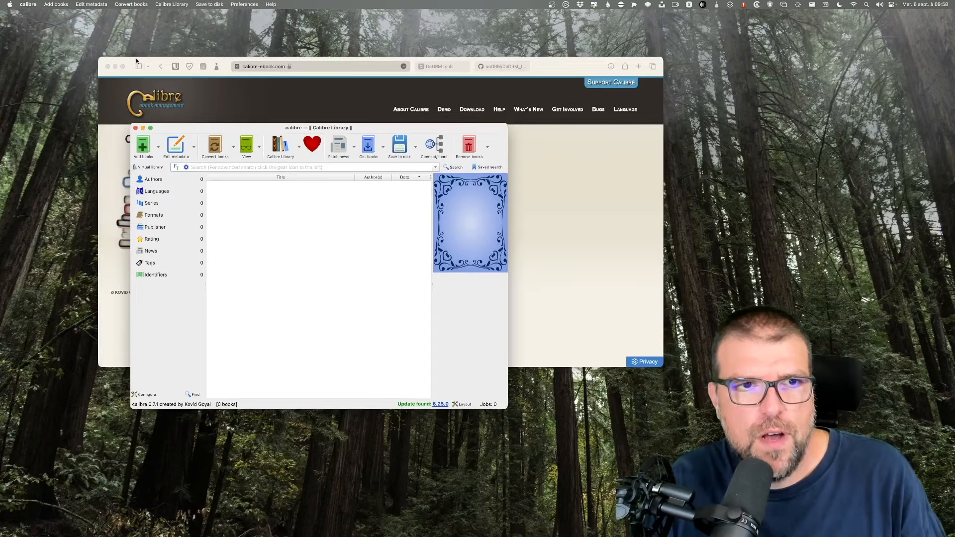
pyautogui.moveTo(136, 61); pyautogui.dragTo(954, 62)
pyautogui.moveTo(327, 132); pyautogui.dragTo(298, 95)
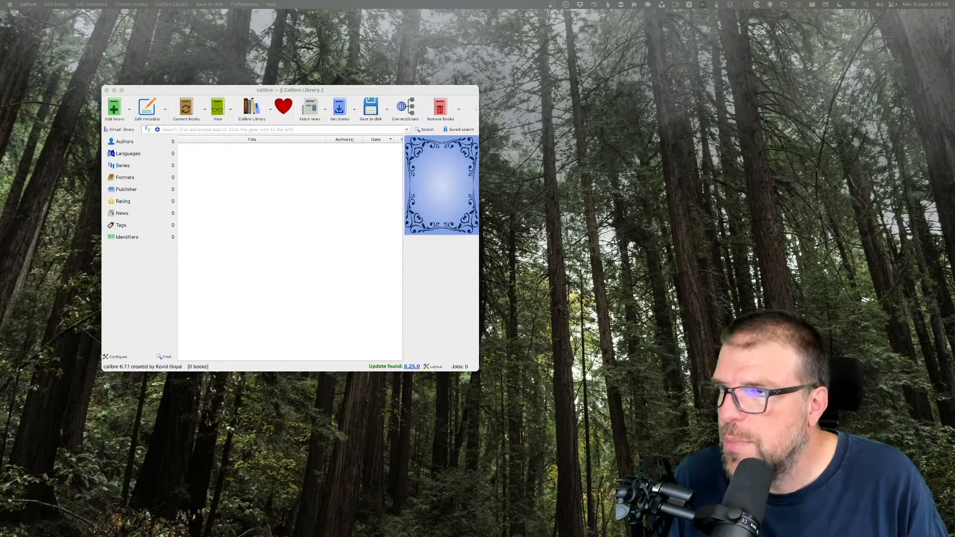
# Add the Les Misérables EPUB and the Demain les chiens AZW3 to the calibre library and view each book's details.
pyautogui.moveTo(120, 160); pyautogui.dragTo(264, 203)
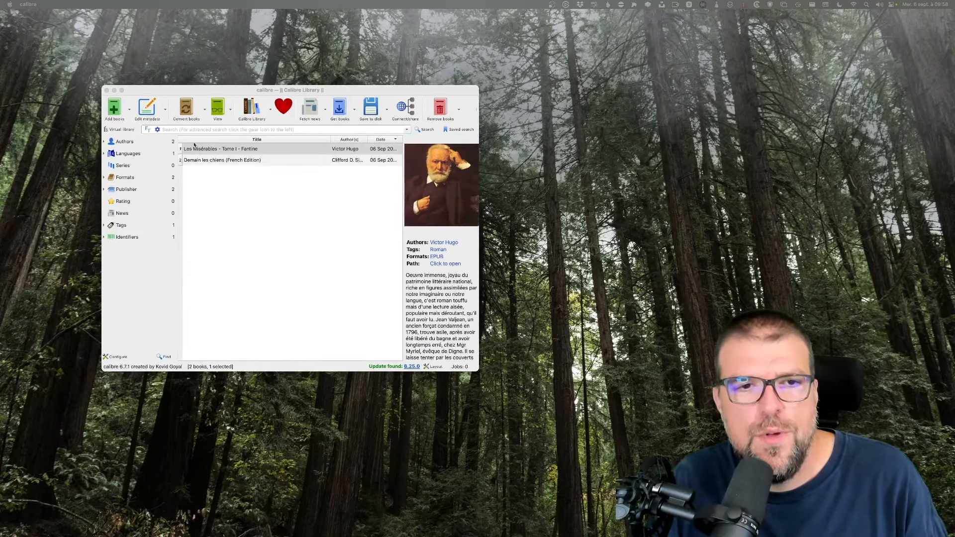
pyautogui.click(232, 150)
pyautogui.click(233, 161)
pyautogui.click(236, 192)
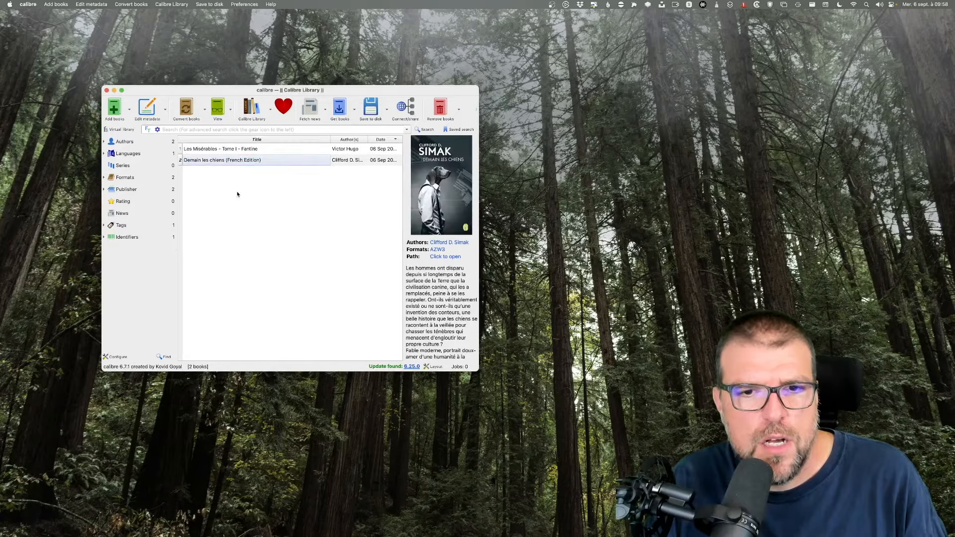
pyautogui.moveTo(233, 149); pyautogui.dragTo(231, 155)
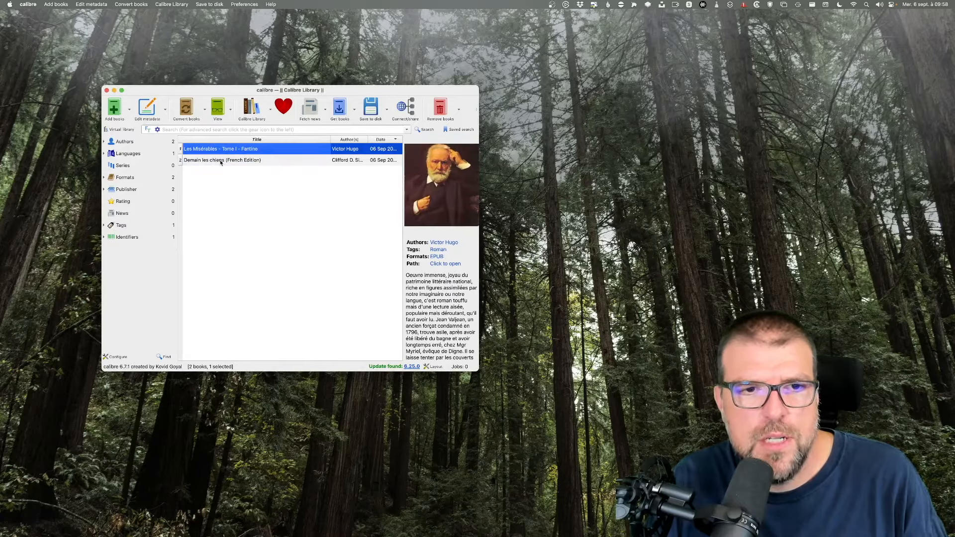
pyautogui.click(221, 161)
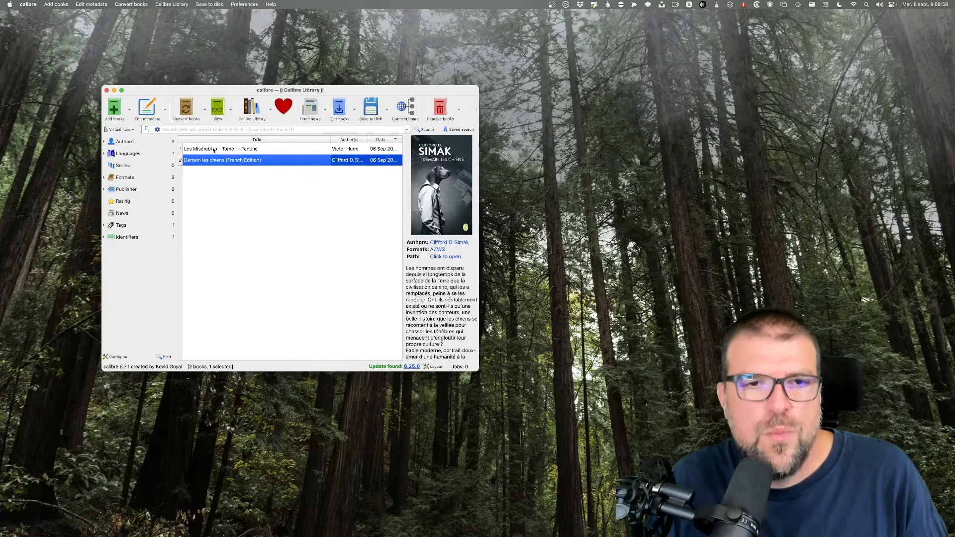
# Start downloading both metadata and cover for "Les Misérables - Tome I - Fantine".
pyautogui.click(215, 149)
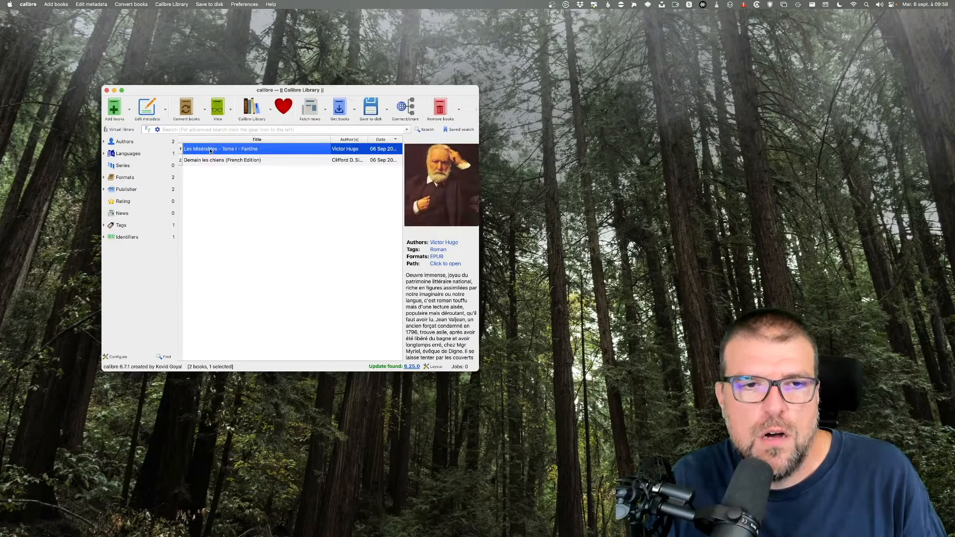
pyautogui.rightClick(213, 151)
pyautogui.moveTo(228, 156)
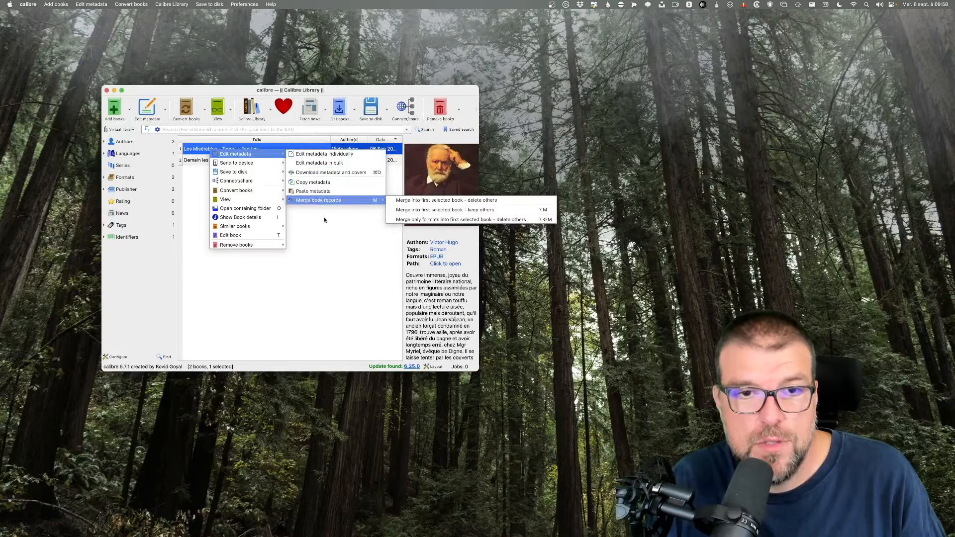
pyautogui.click(325, 172)
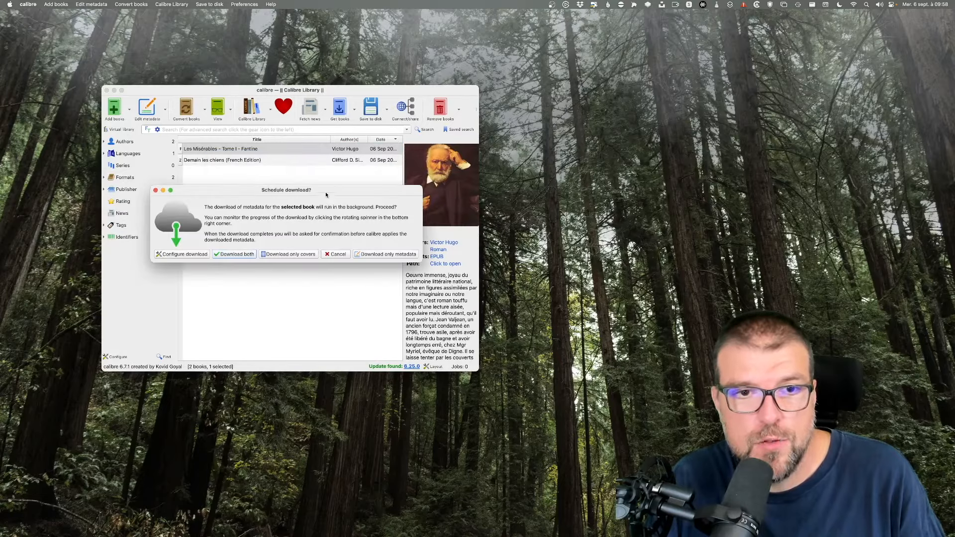
pyautogui.press('Return')
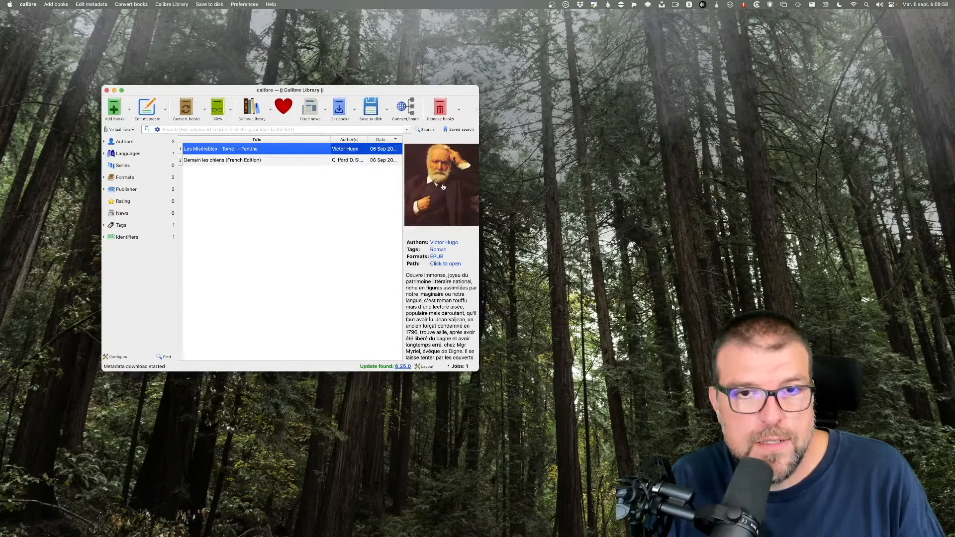
pyautogui.click(598, 277)
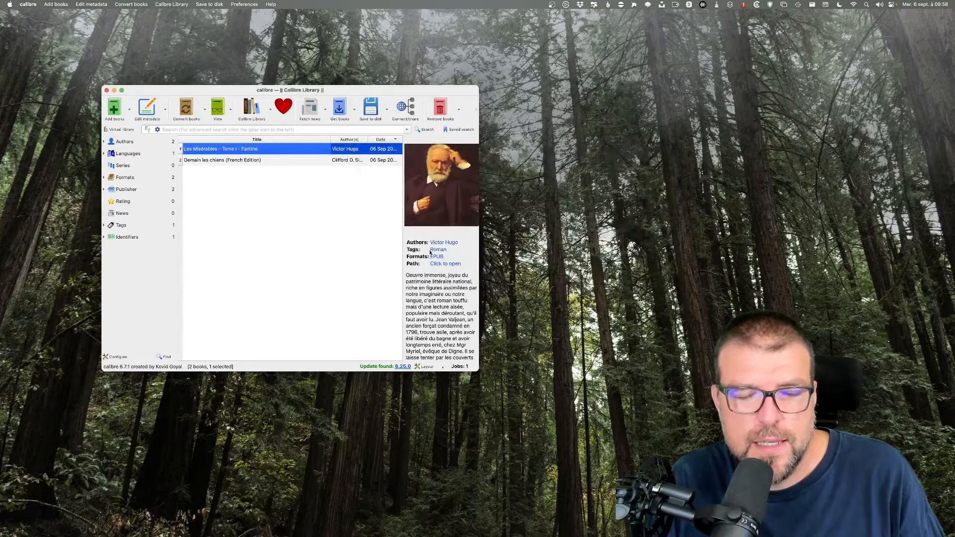
# Check the metadata download job, apply the downloaded metadata to Les Misérables, and look through the new book description.
pyautogui.click(457, 366)
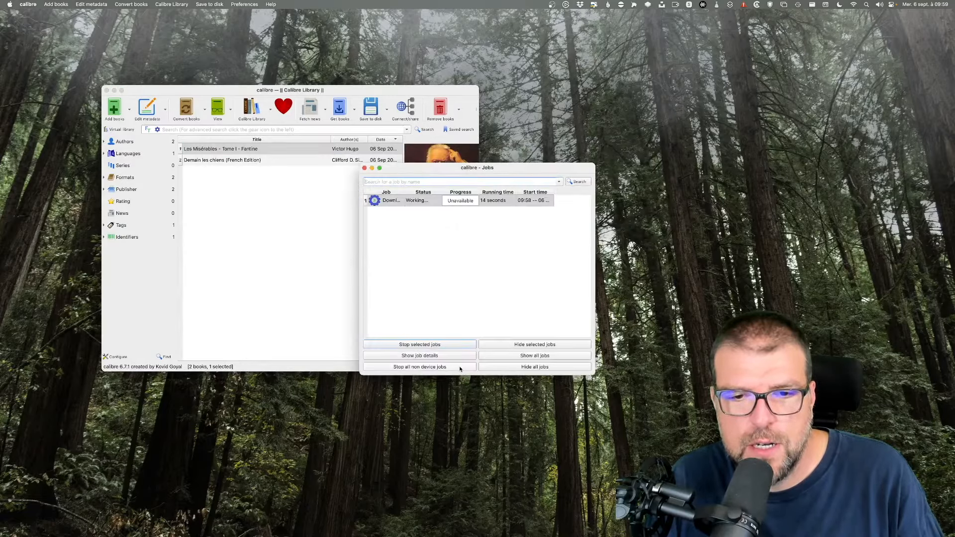
pyautogui.click(364, 167)
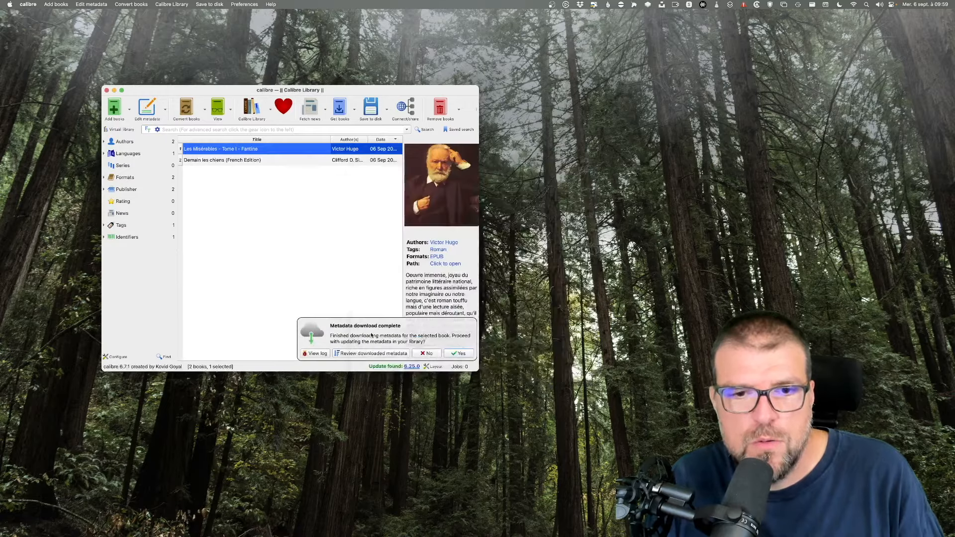
pyautogui.click(458, 354)
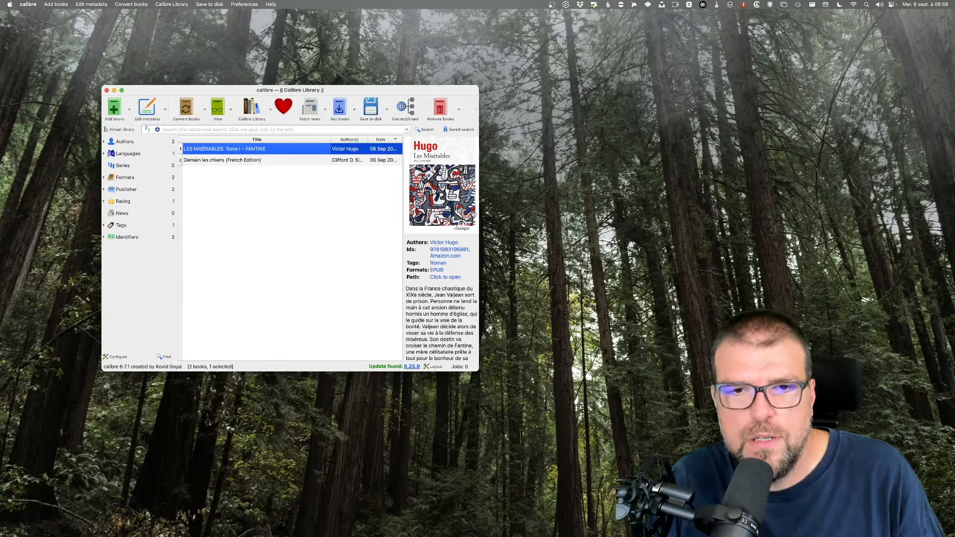
pyautogui.scroll(-3, 448, 296)
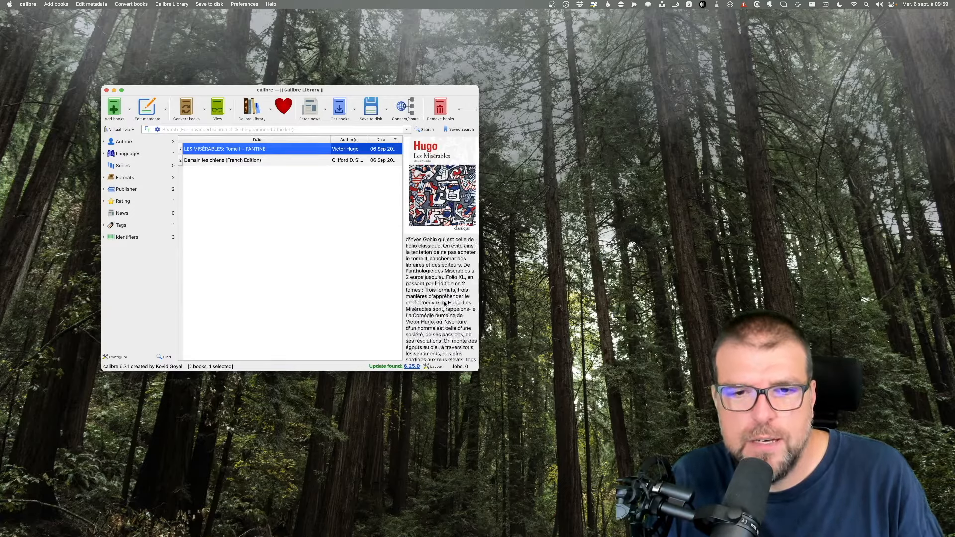
pyautogui.scroll(3, 417, 270)
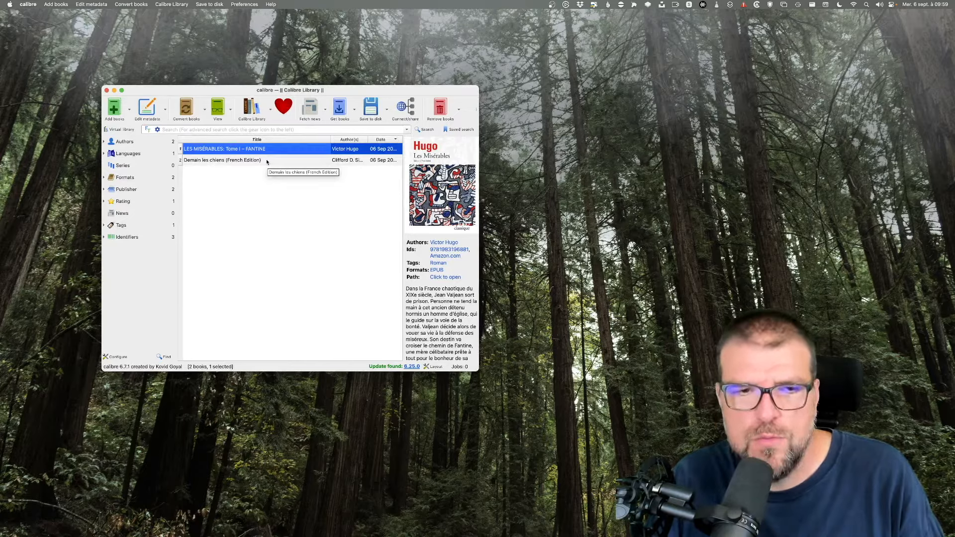
# Open the individual metadata editor for Les Misérables, examine its title sort and Ids fields, and close the editor.
pyautogui.rightClick(251, 151)
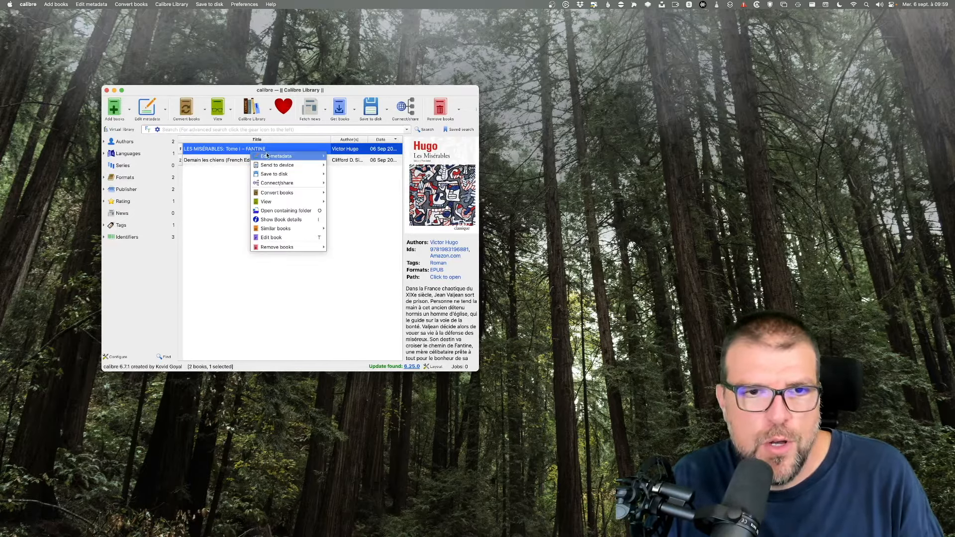
pyautogui.moveTo(267, 156)
pyautogui.click(355, 158)
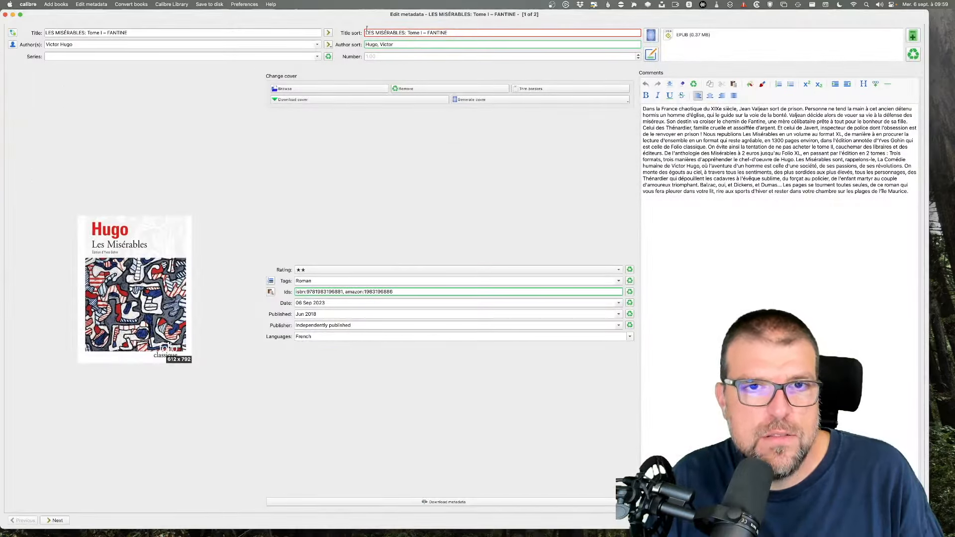
pyautogui.tripleClick(457, 32)
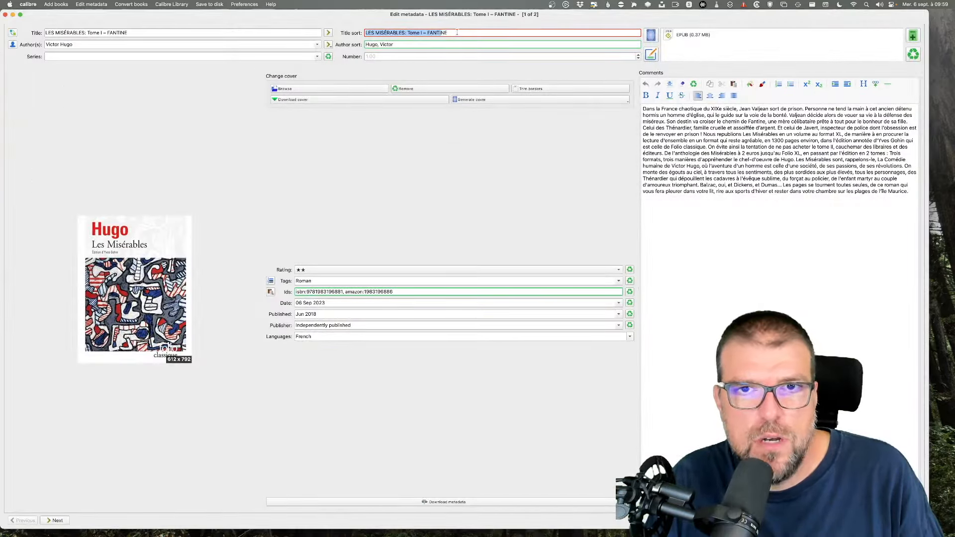
pyautogui.click(465, 32)
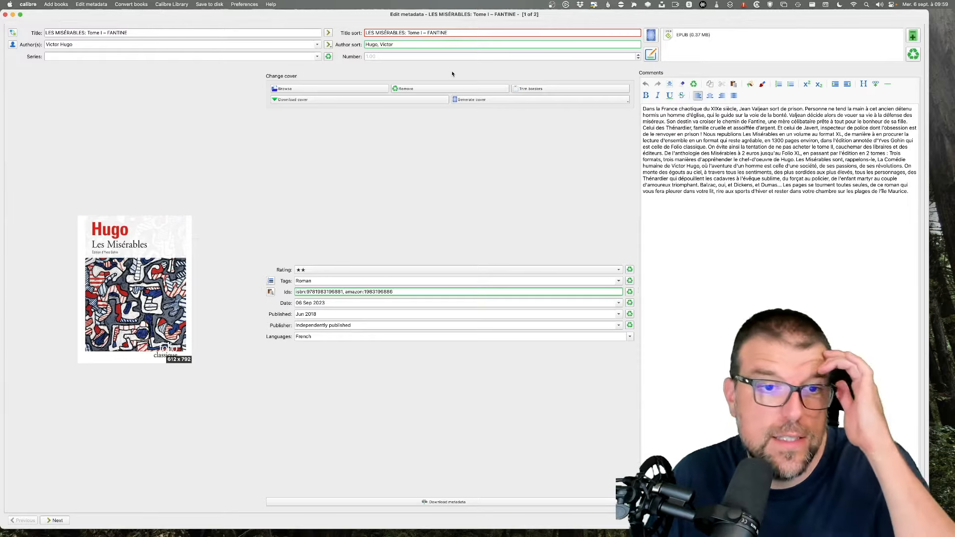
pyautogui.tripleClick(307, 291)
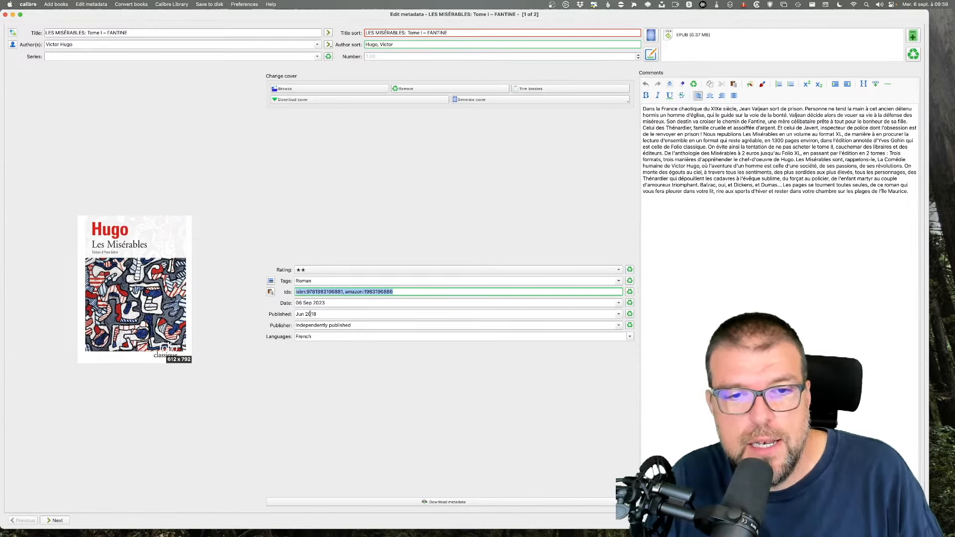
pyautogui.click(317, 386)
pyautogui.press('Return')
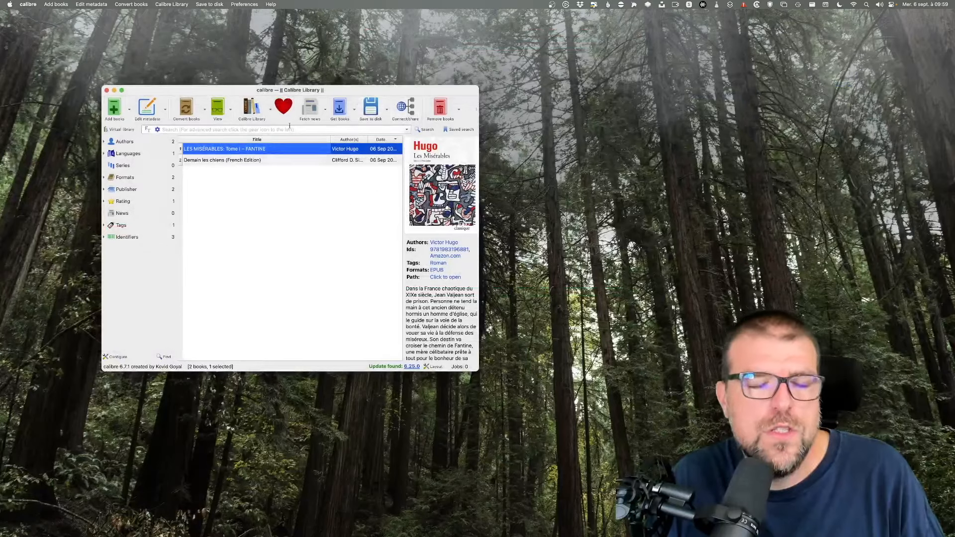
# Look over the send-to-device, save-to-disk and e-mail sharing options available for Les Misérables.
pyautogui.rightClick(248, 150)
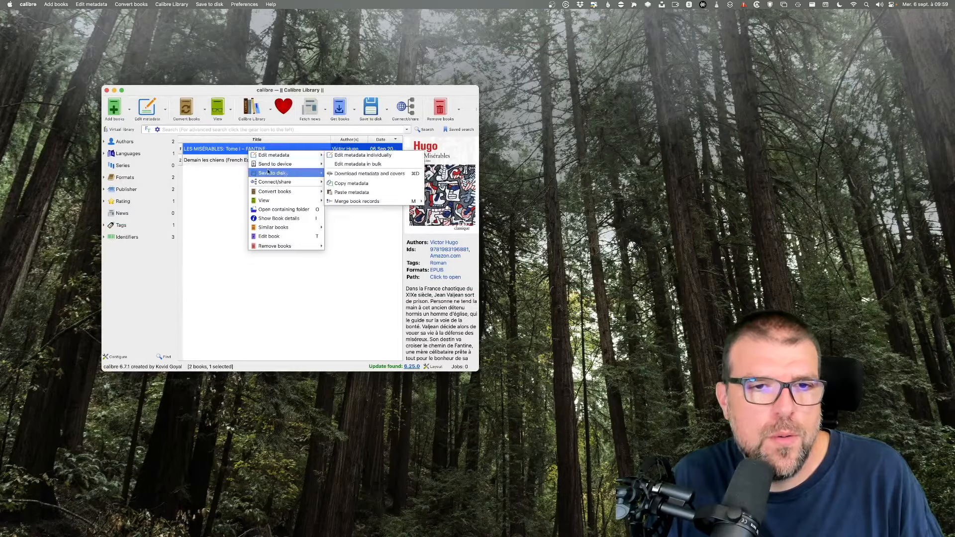
pyautogui.moveTo(283, 168)
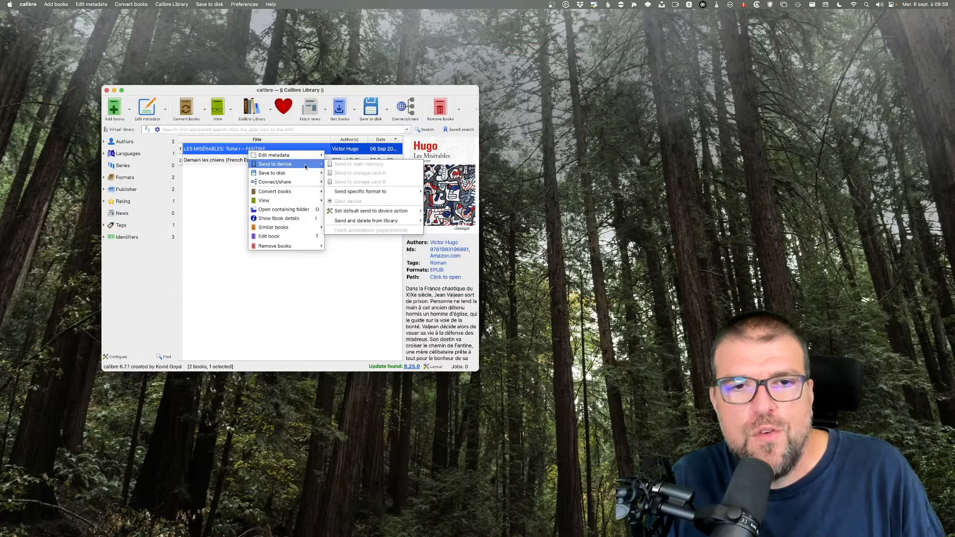
pyautogui.moveTo(354, 195)
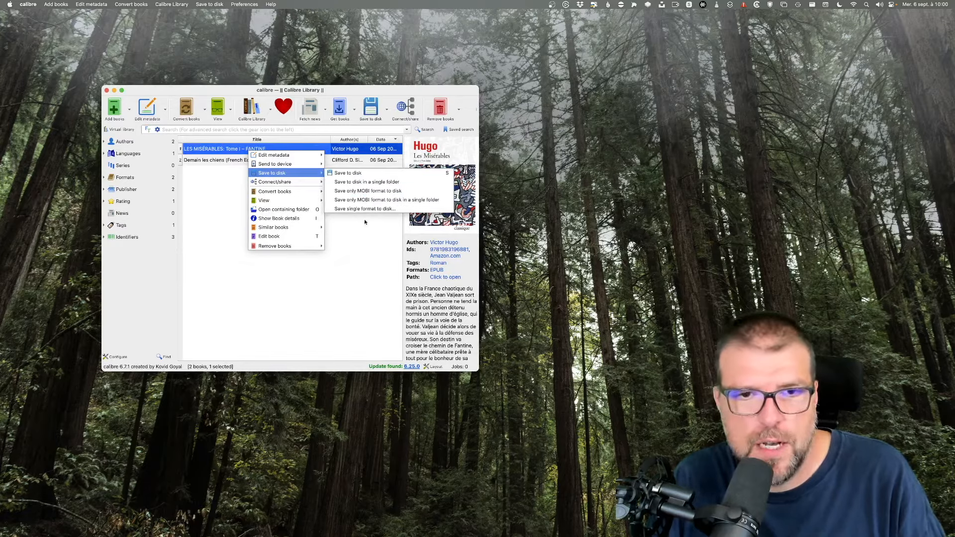
pyautogui.rightClick(223, 146)
pyautogui.moveTo(250, 179)
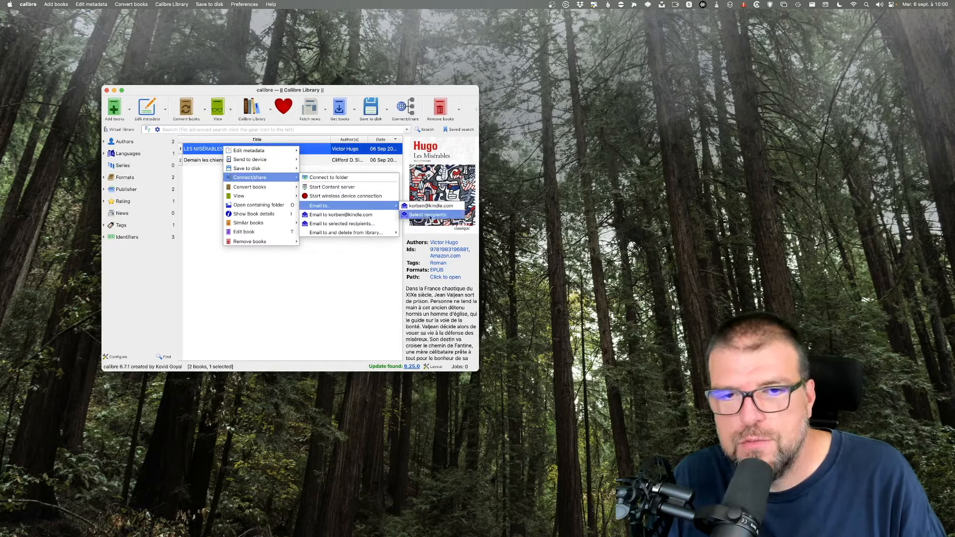
# Leave the sharing options and open the individual conversion settings for Les Misérables, with the conversion window placed over the library.
pyautogui.moveTo(344, 233)
pyautogui.click(313, 260)
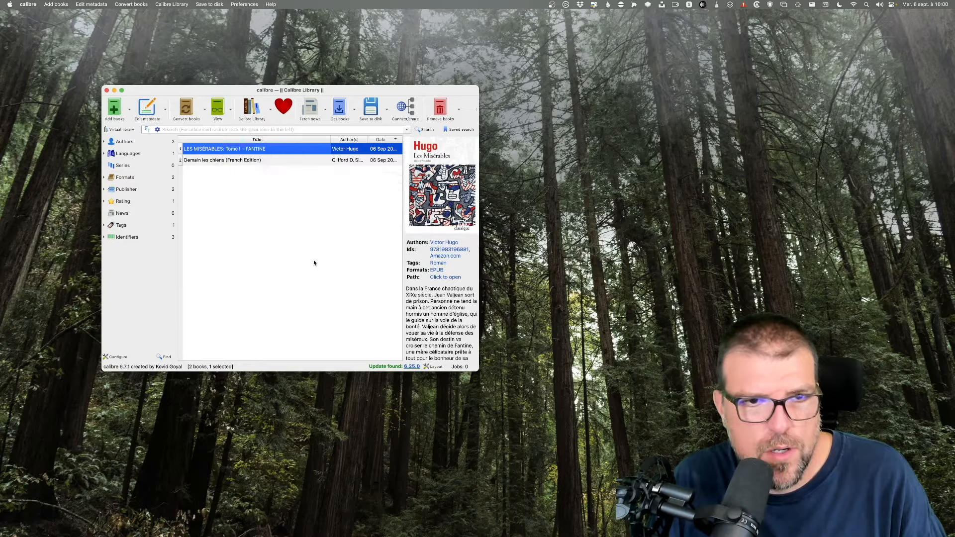
pyautogui.rightClick(220, 149)
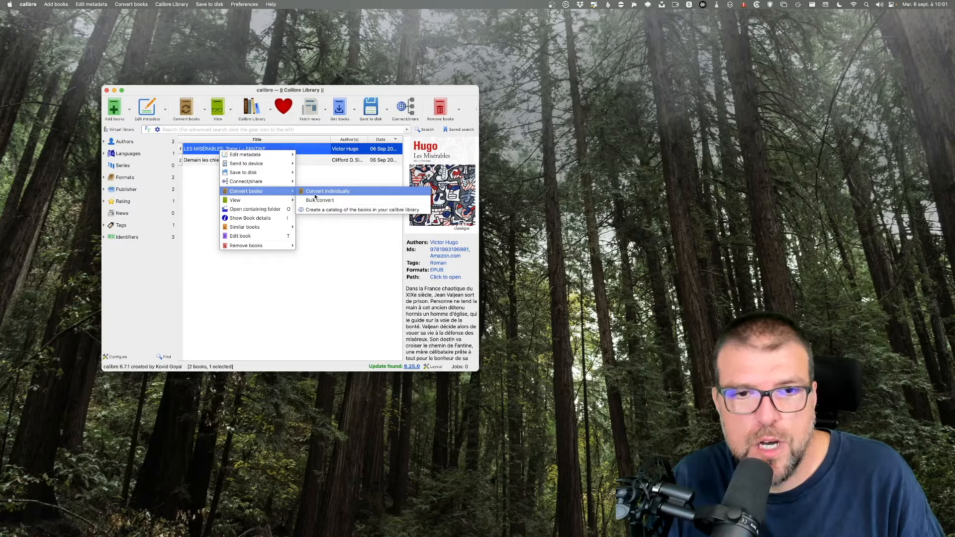
pyautogui.moveTo(280, 193)
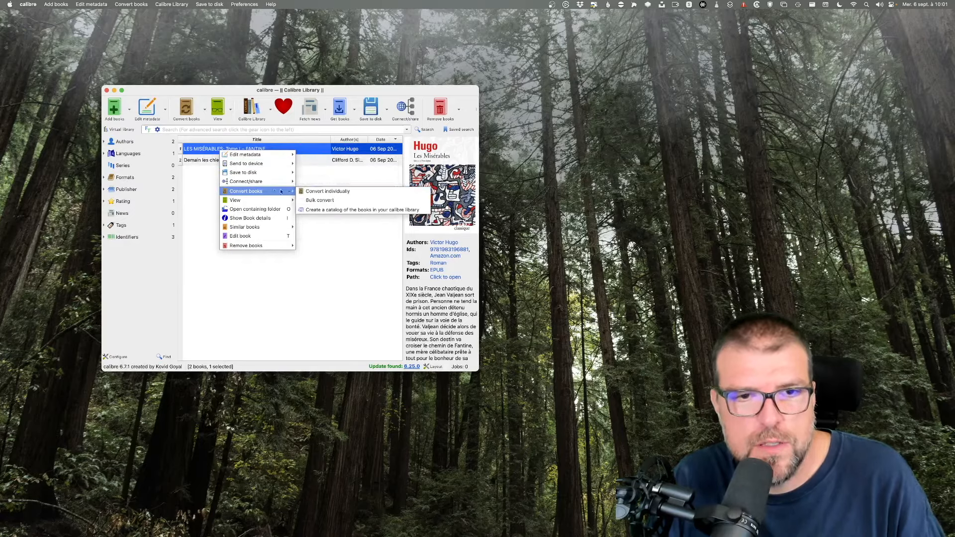
pyautogui.click(324, 192)
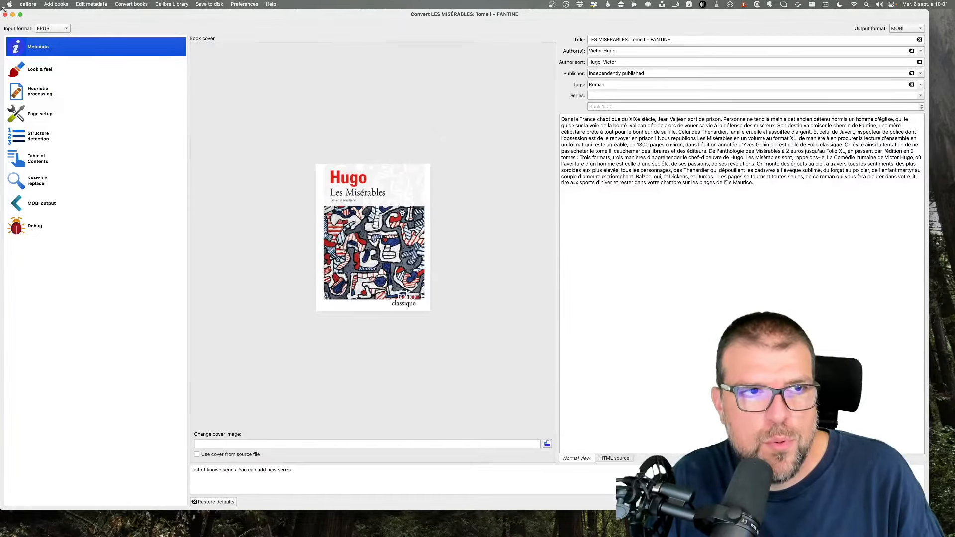
pyautogui.moveTo(1, 11); pyautogui.dragTo(178, 77)
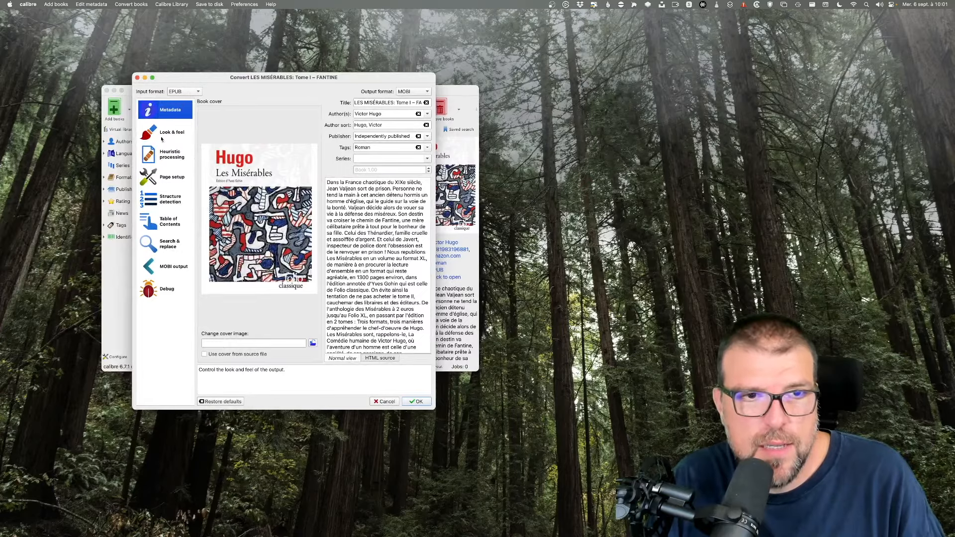
# Look through the Look & feel conversion settings for fonts, text, layout, styling, style transformation and HTML transformation.
pyautogui.click(167, 132)
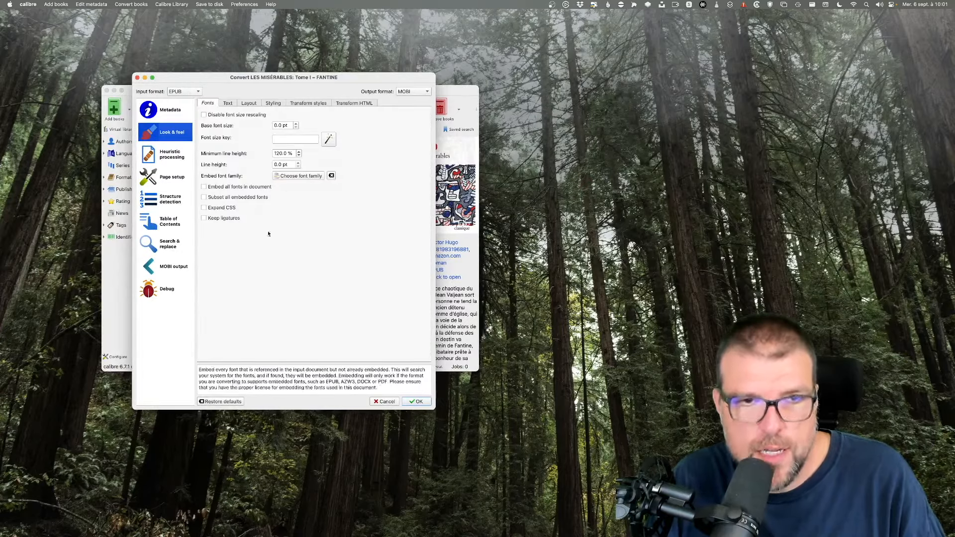
pyautogui.click(228, 103)
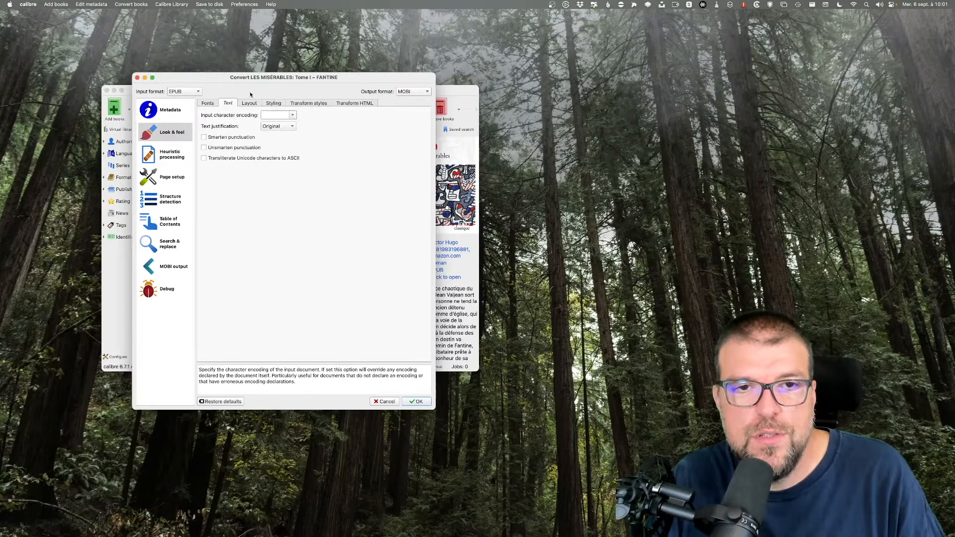
pyautogui.click(260, 104)
pyautogui.click(273, 103)
pyautogui.click(308, 103)
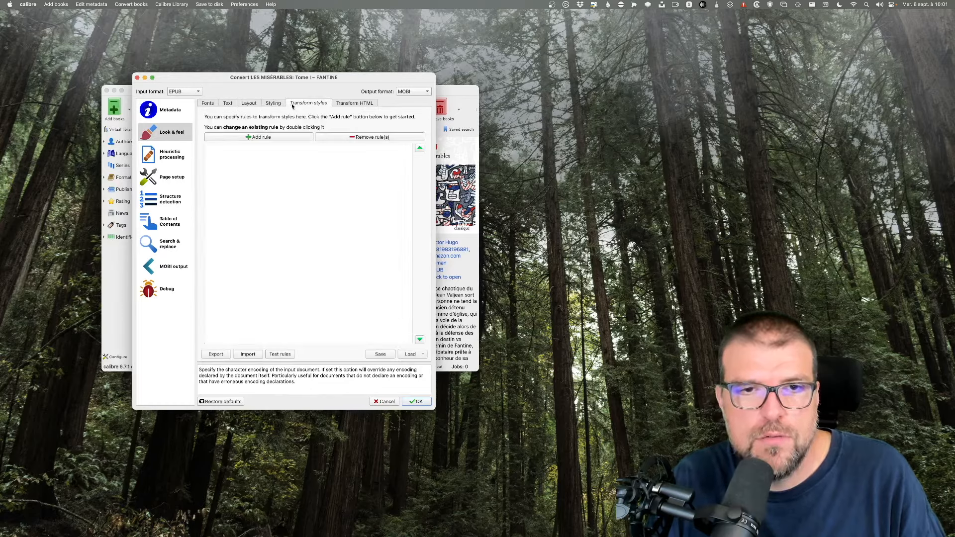
pyautogui.click(347, 104)
pyautogui.click(208, 103)
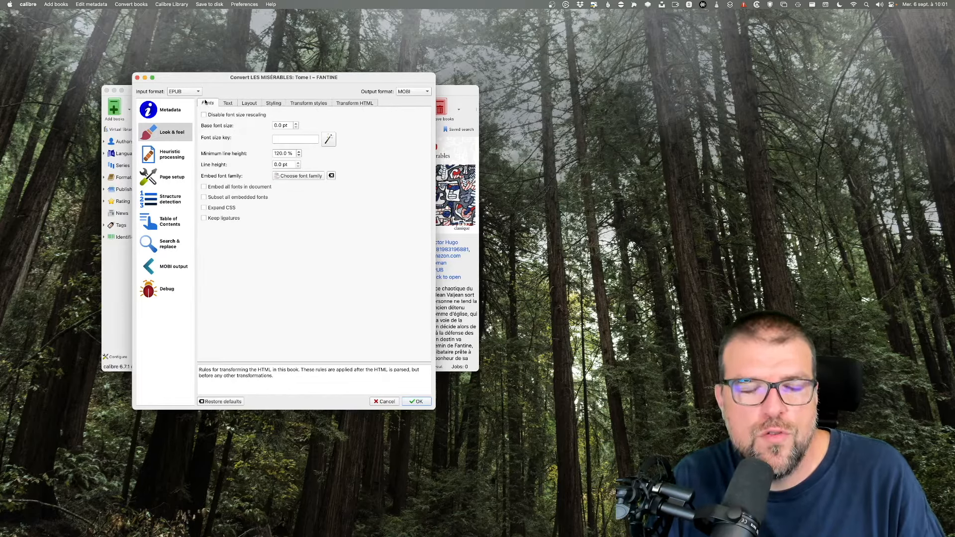
# Review the page setup, structure detection, table of contents, search and replace, MOBI output and debug settings, and return to the metadata.
pyautogui.click(171, 177)
pyautogui.click(170, 199)
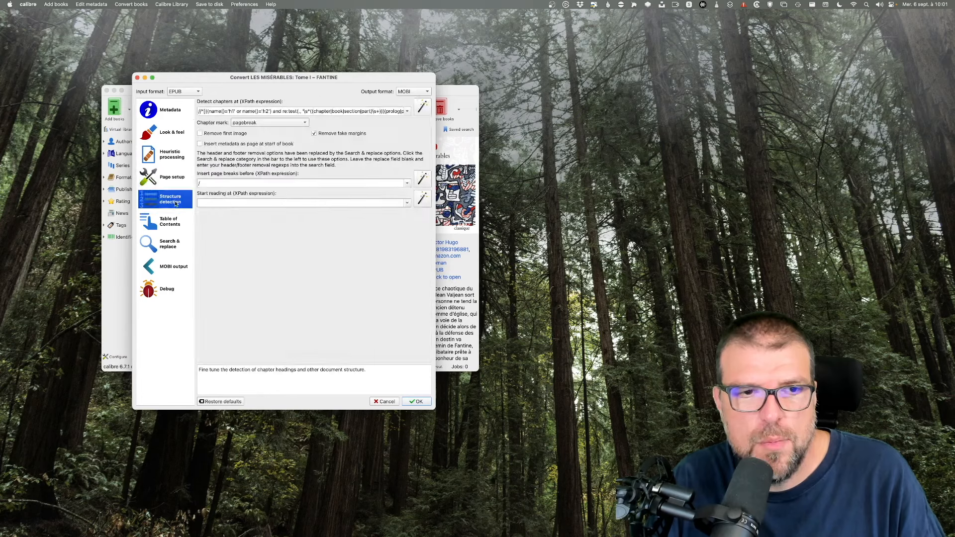
pyautogui.click(169, 221)
pyautogui.click(169, 246)
pyautogui.click(166, 267)
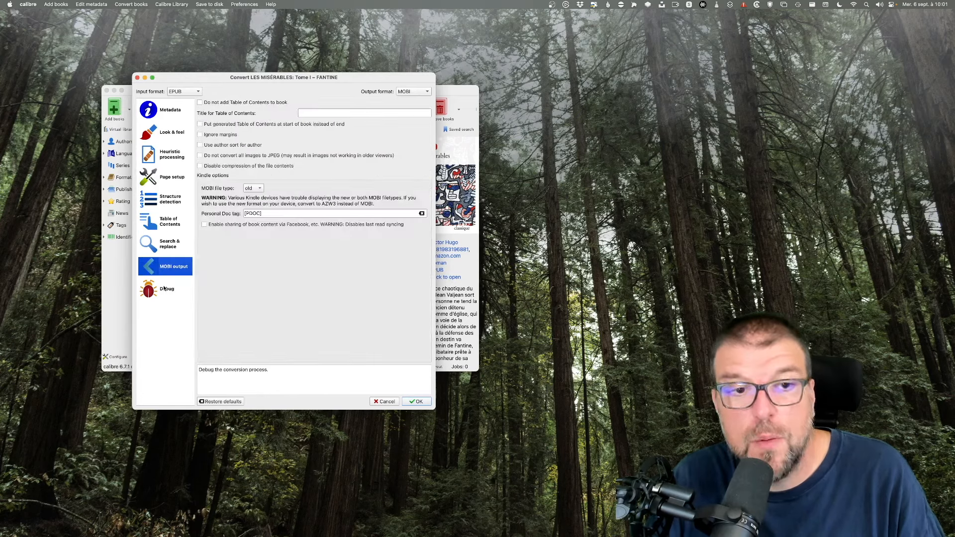
pyautogui.press('Down')
pyautogui.click(165, 264)
pyautogui.click(170, 110)
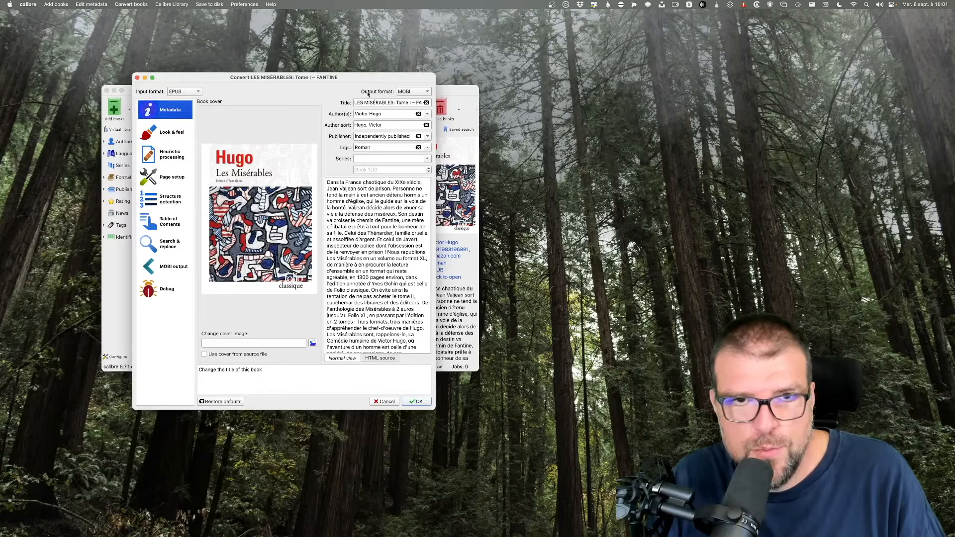
# Convert Les Misérables from EPUB to AZW3 and check the progress of the conversion job.
pyautogui.click(410, 91)
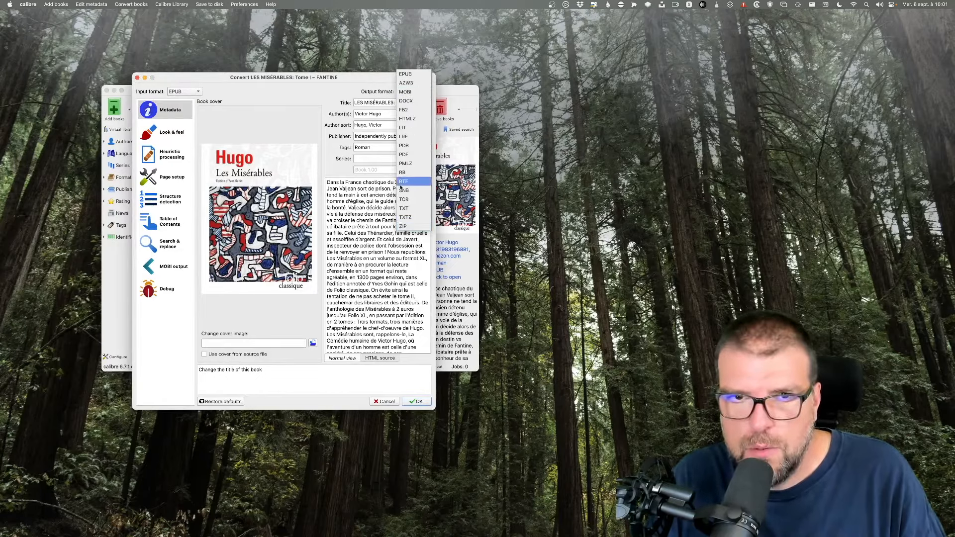
pyautogui.click(409, 75)
pyautogui.click(406, 91)
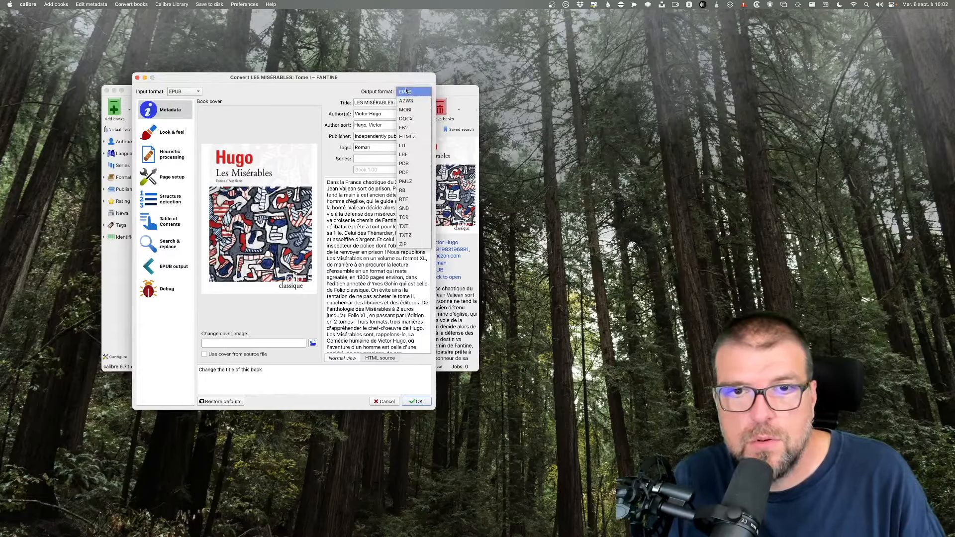
pyautogui.click(406, 100)
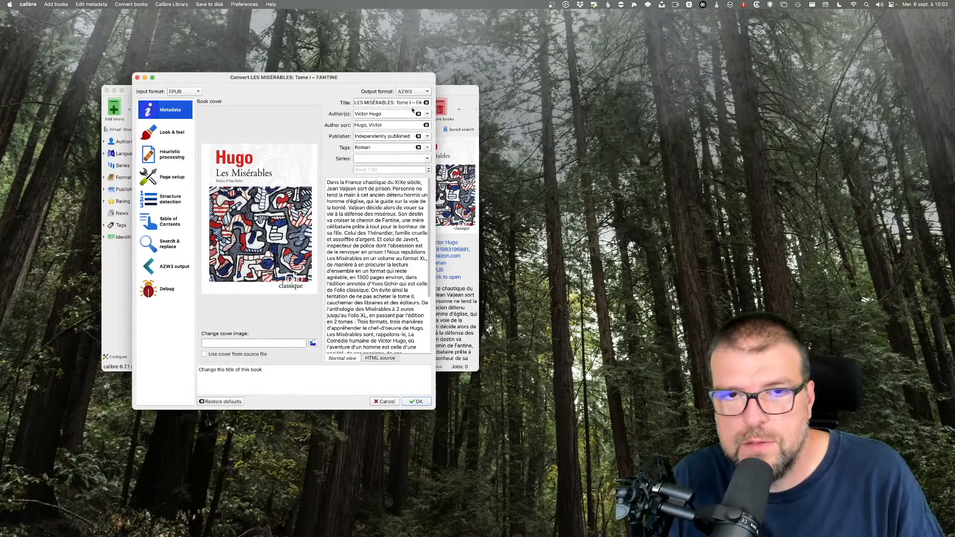
pyautogui.click(416, 401)
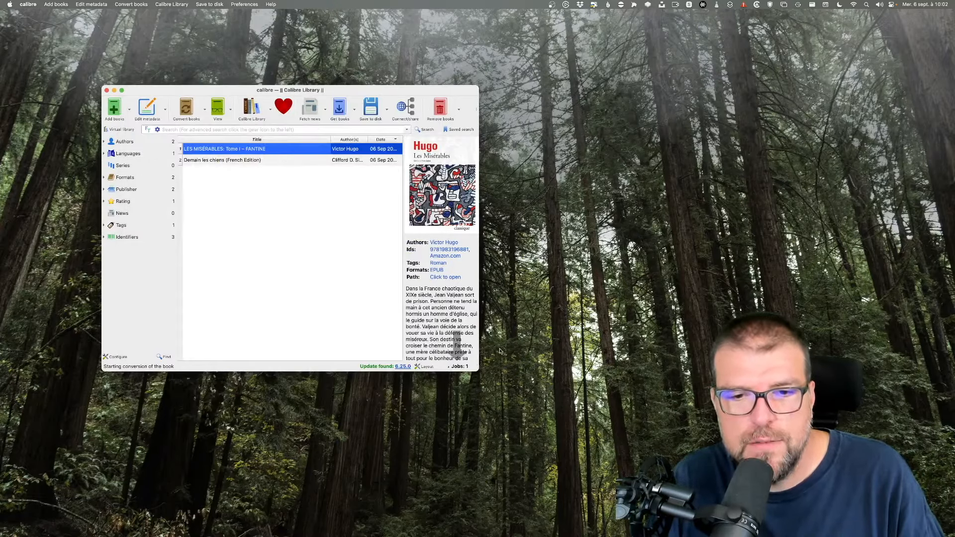
pyautogui.click(457, 368)
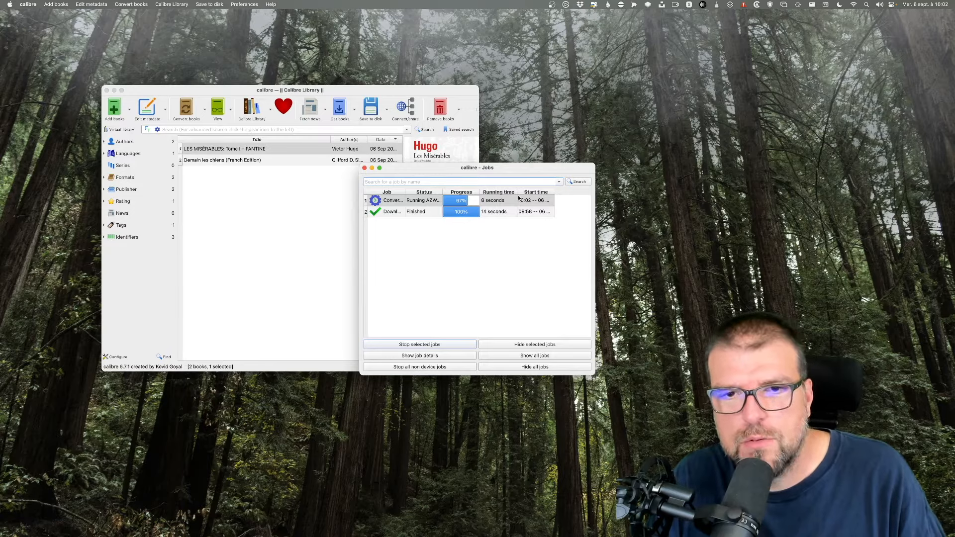
pyautogui.click(364, 168)
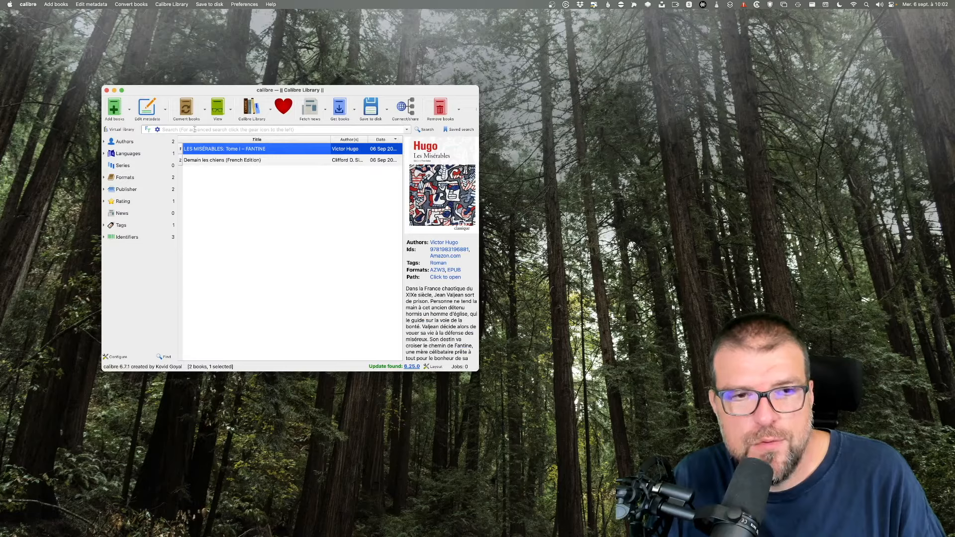
# Read through the first pages of the AZW3 version of Les Misérables in the E-book viewer and close it.
pyautogui.click(442, 273)
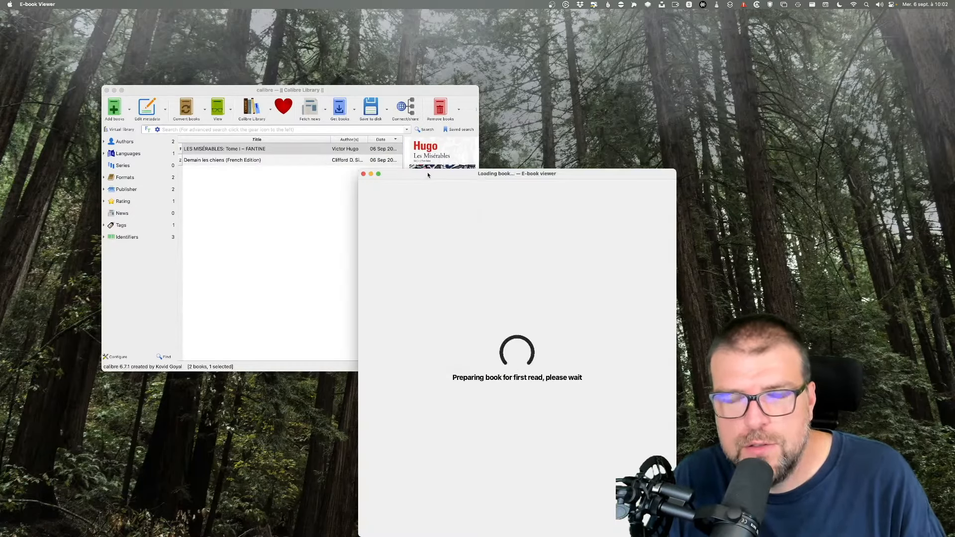
pyautogui.moveTo(432, 177); pyautogui.dragTo(239, 107)
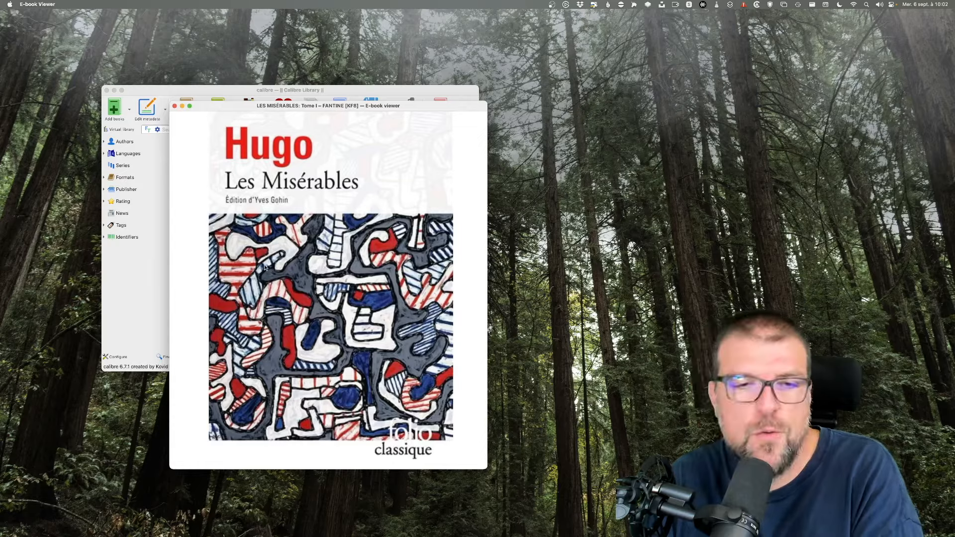
pyautogui.scroll(-1, 265, 269)
pyautogui.scroll(-4, 264, 269)
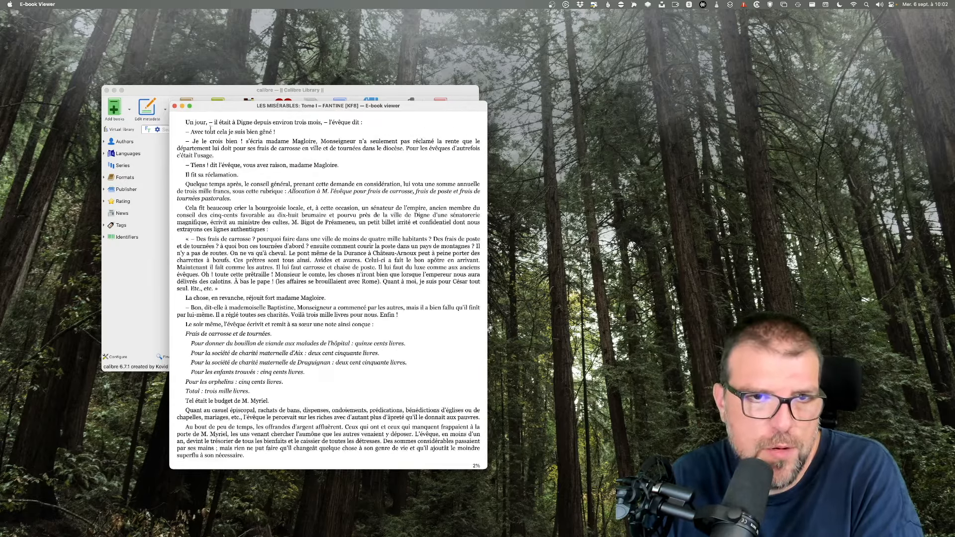
pyautogui.click(175, 106)
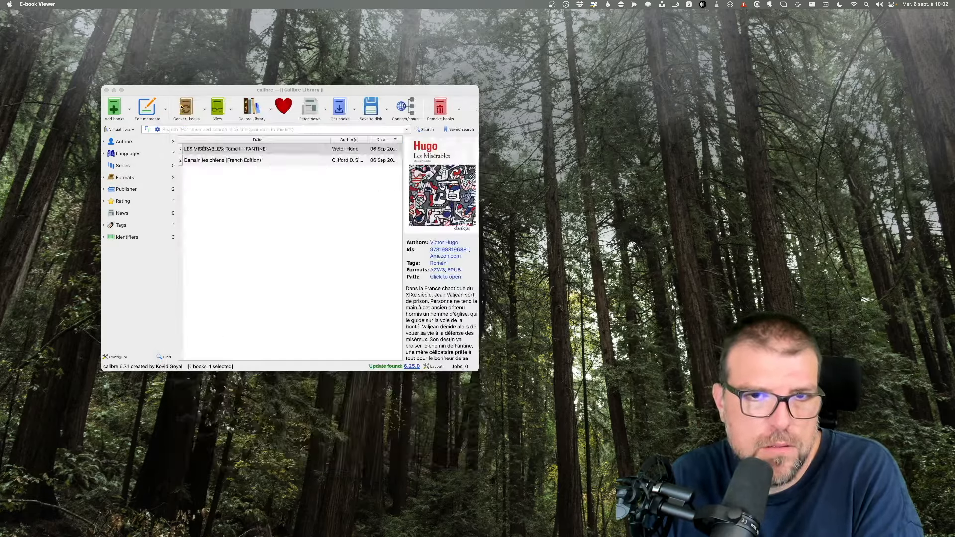
# Examine the Les Misérables book files and the author folders of the Calibre Library in Finder, and return to calibre.
pyautogui.click(439, 278)
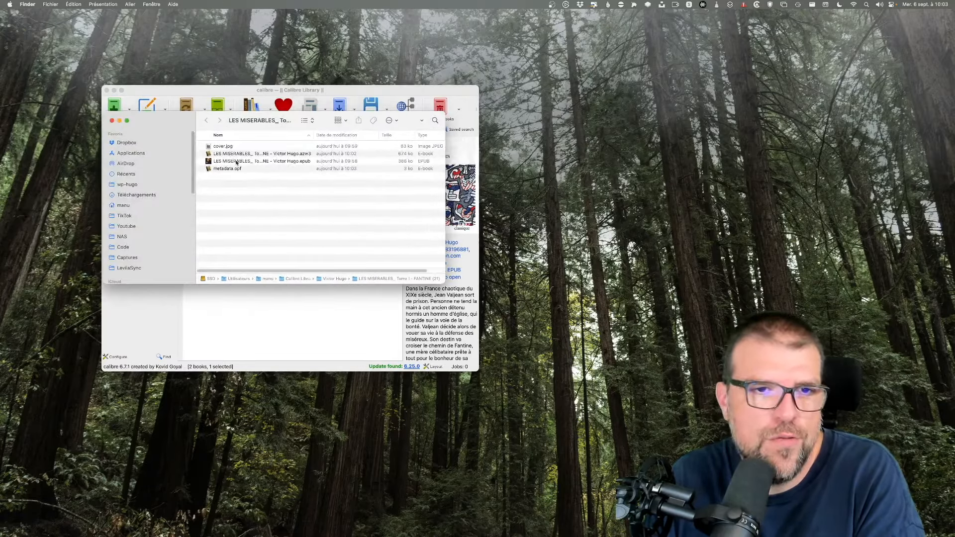
pyautogui.click(234, 146)
pyautogui.click(283, 194)
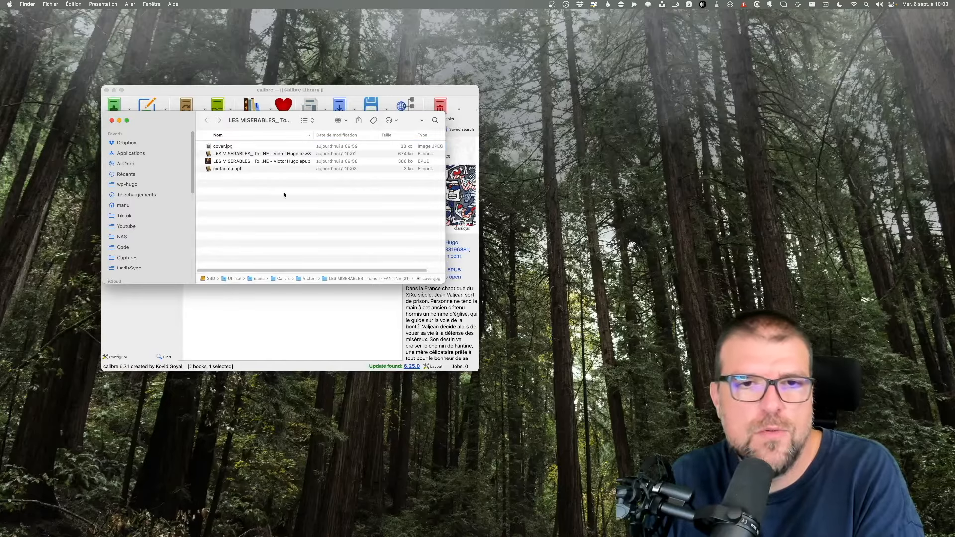
pyautogui.doubleClick(304, 279)
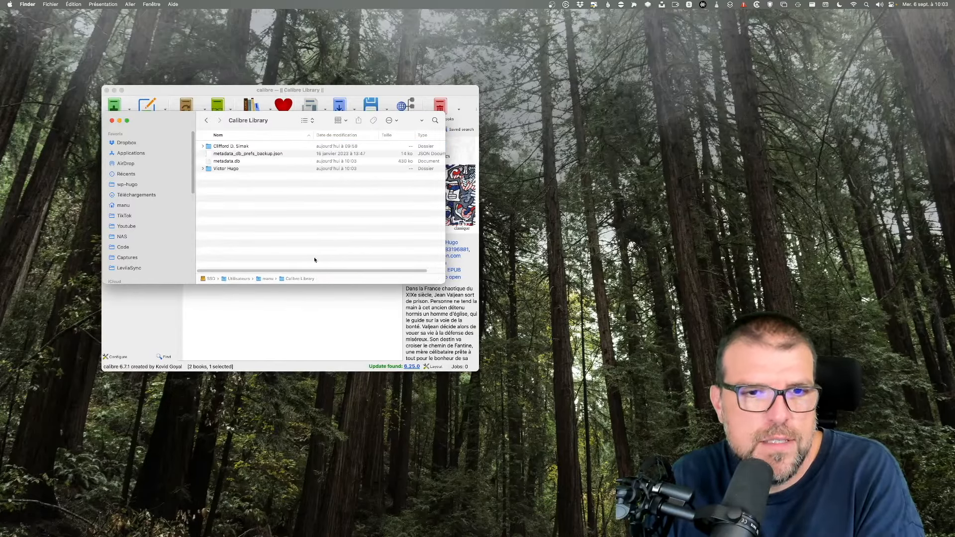
pyautogui.click(203, 146)
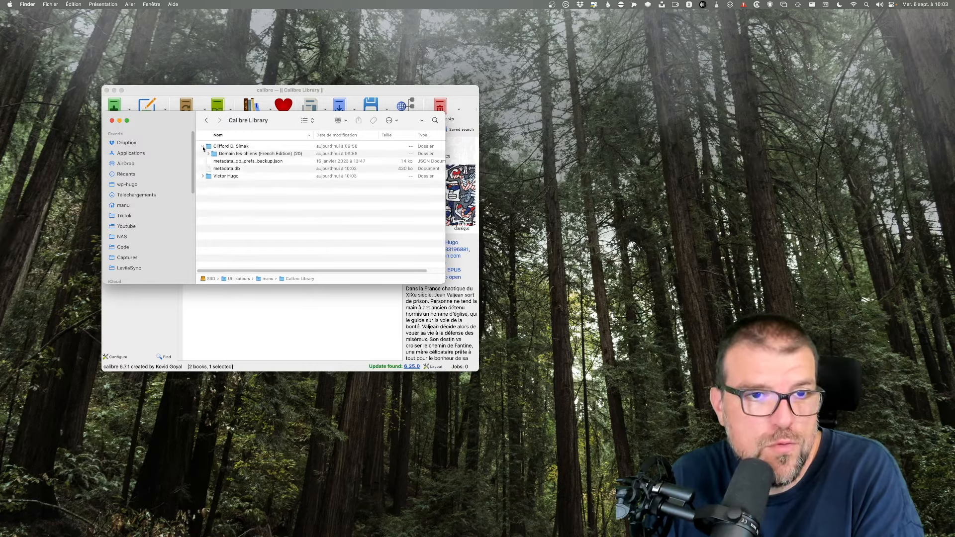
pyautogui.click(203, 177)
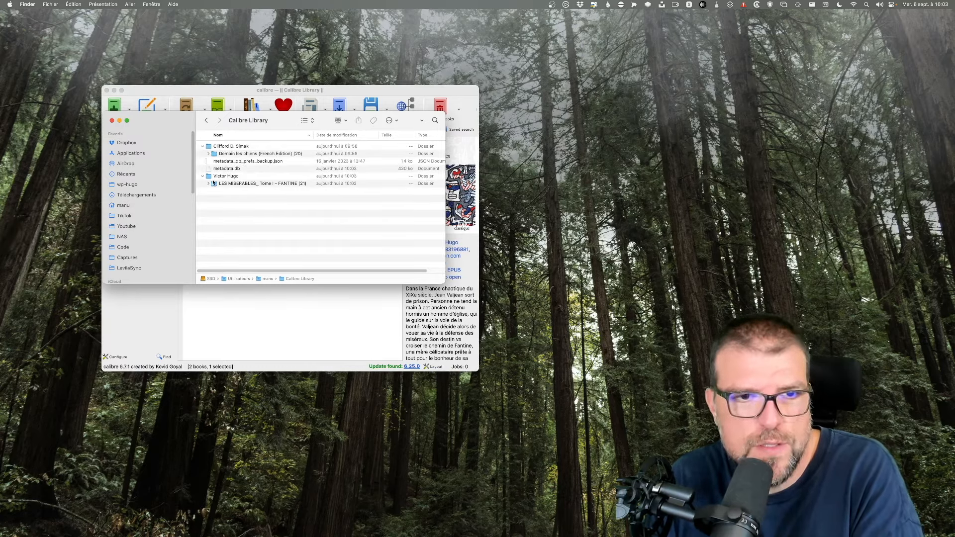
pyautogui.click(208, 184)
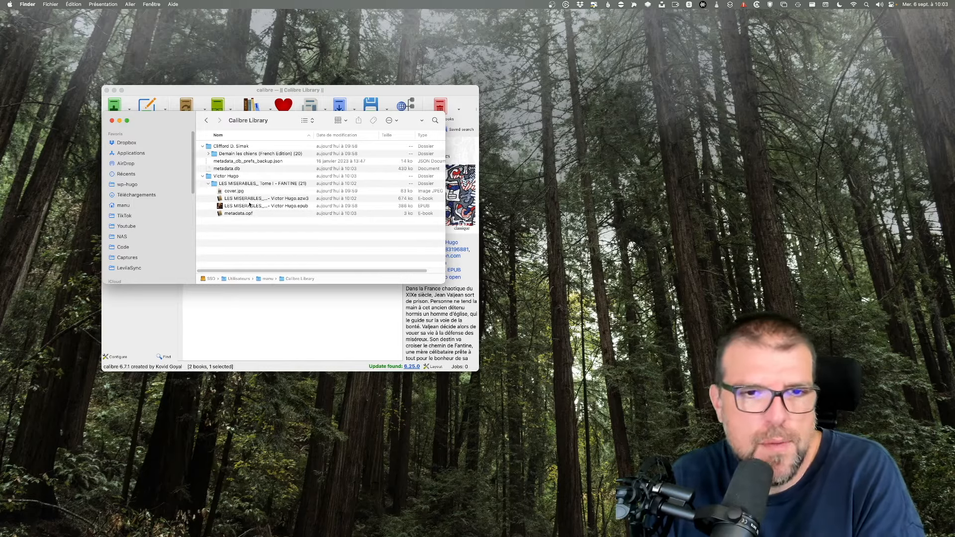
pyautogui.click(299, 88)
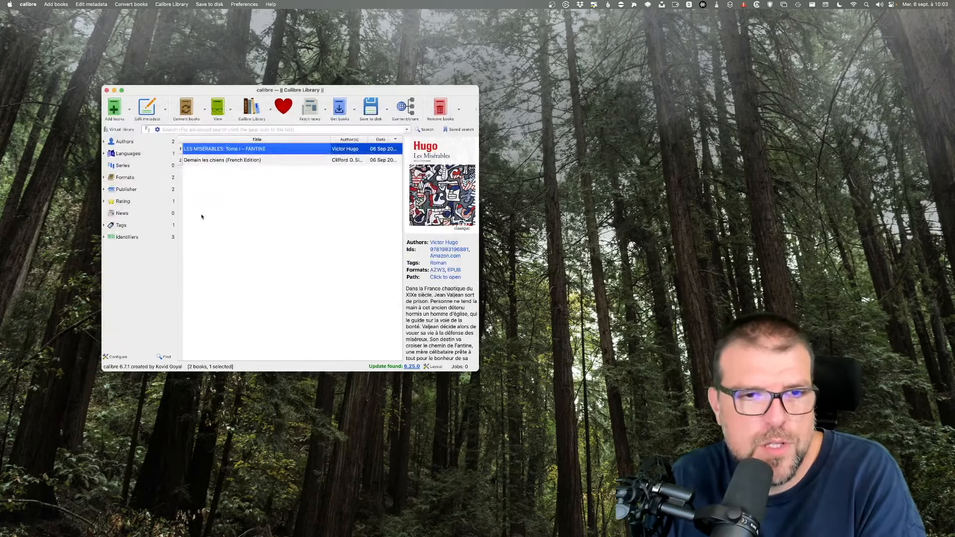
# Deselect the book and look over the available book viewing and library management options.
pyautogui.click(252, 228)
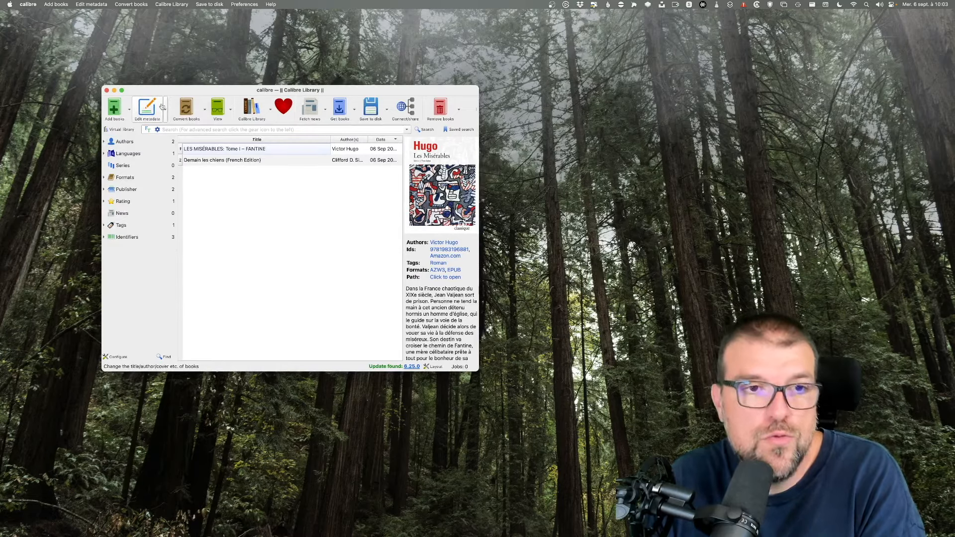
pyautogui.click(231, 112)
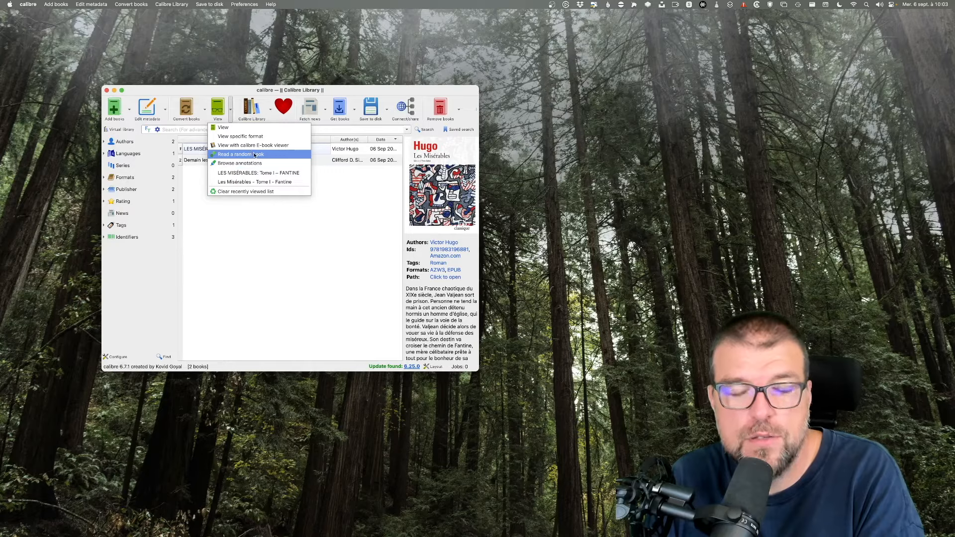
pyautogui.click(270, 109)
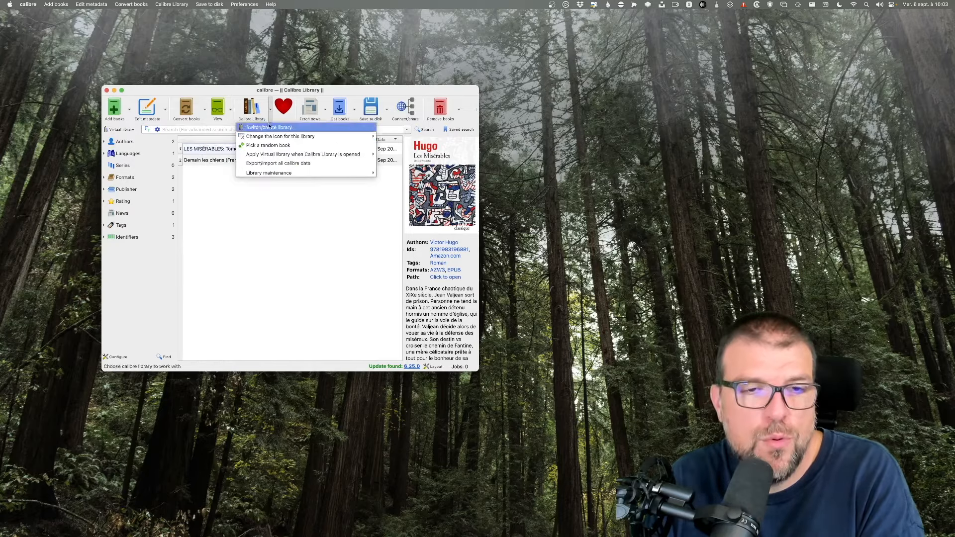
pyautogui.click(241, 149)
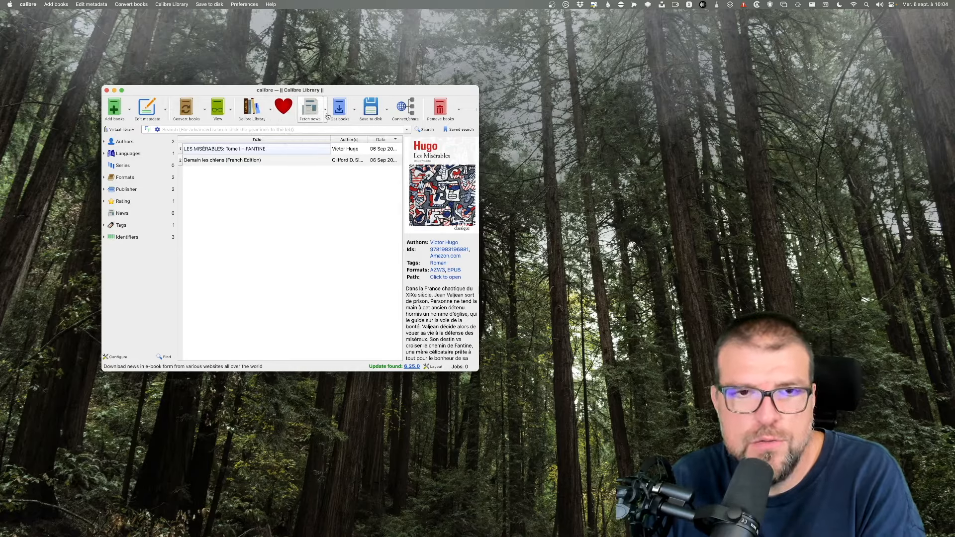
# Create a new custom news recipe titled Korben.
pyautogui.click(326, 114)
pyautogui.click(329, 141)
pyautogui.click(140, 331)
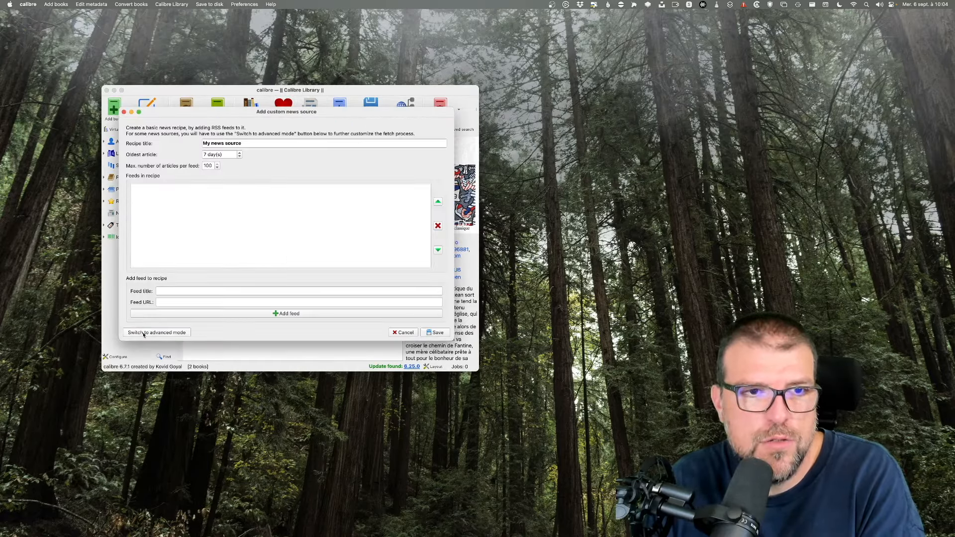
pyautogui.tripleClick(234, 143)
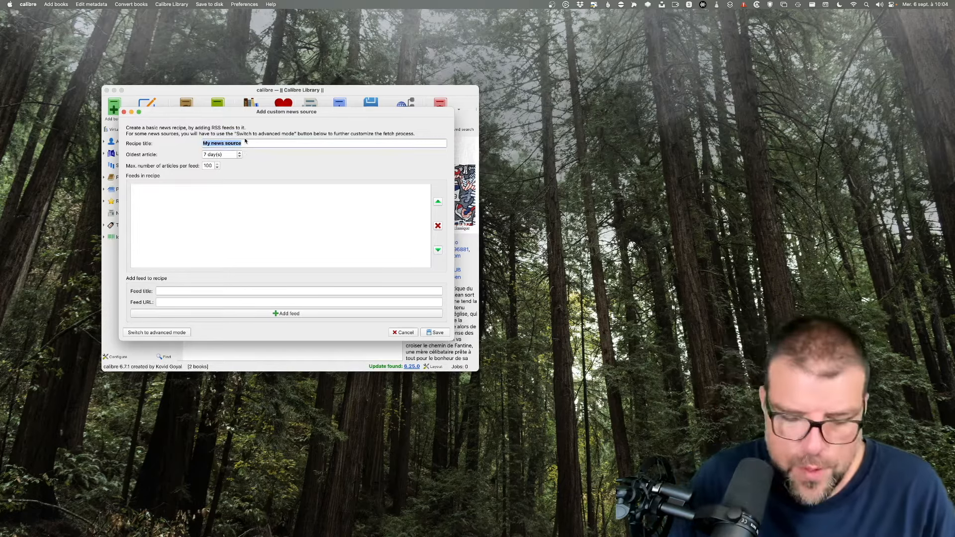
pyautogui.write('Korbi')
pyautogui.press('BackSpace')
pyautogui.write('en')
pyautogui.press('Tab')
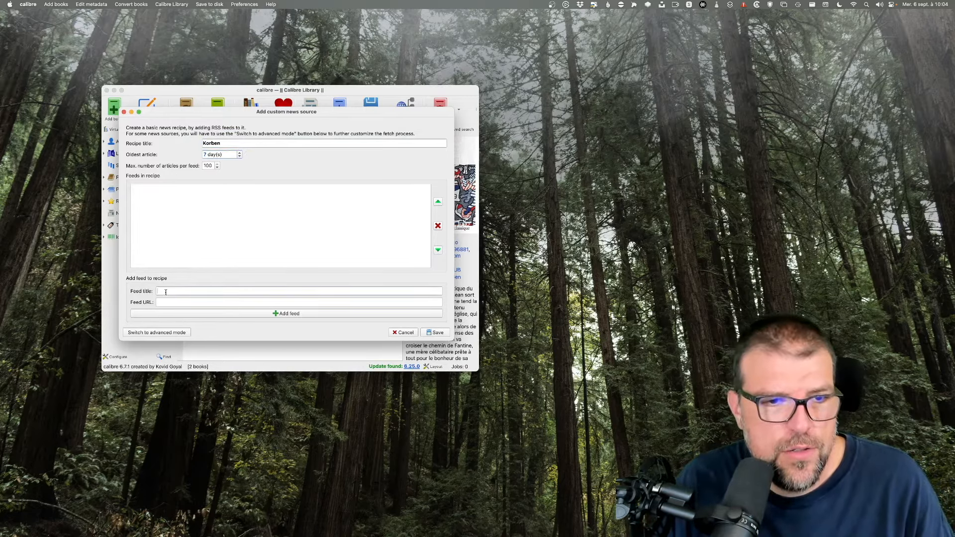
pyautogui.click(298, 291)
pyautogui.write('o')
pyautogui.write('Korben news')
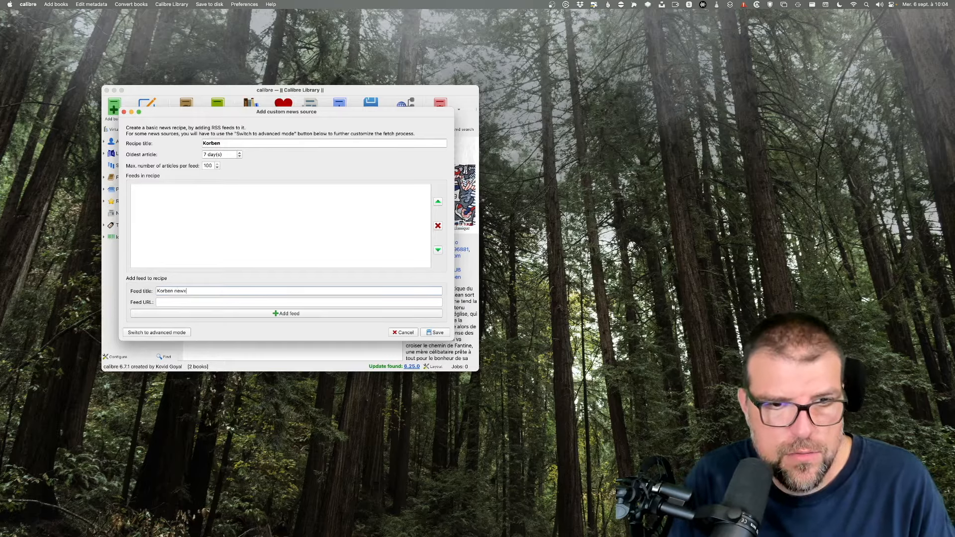
pyautogui.press('Tab')
pyautogui.write('https://korben.in')
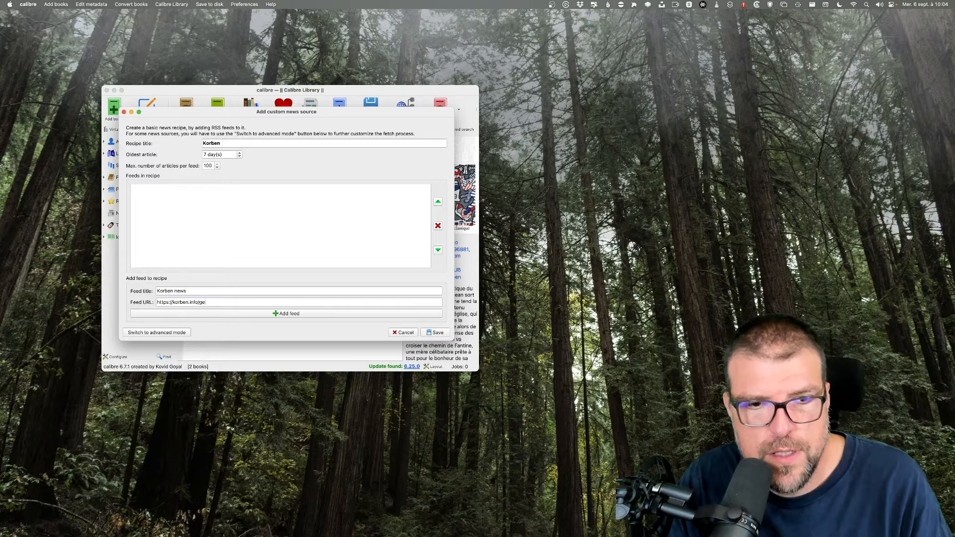
pyautogui.write('fo/feed')
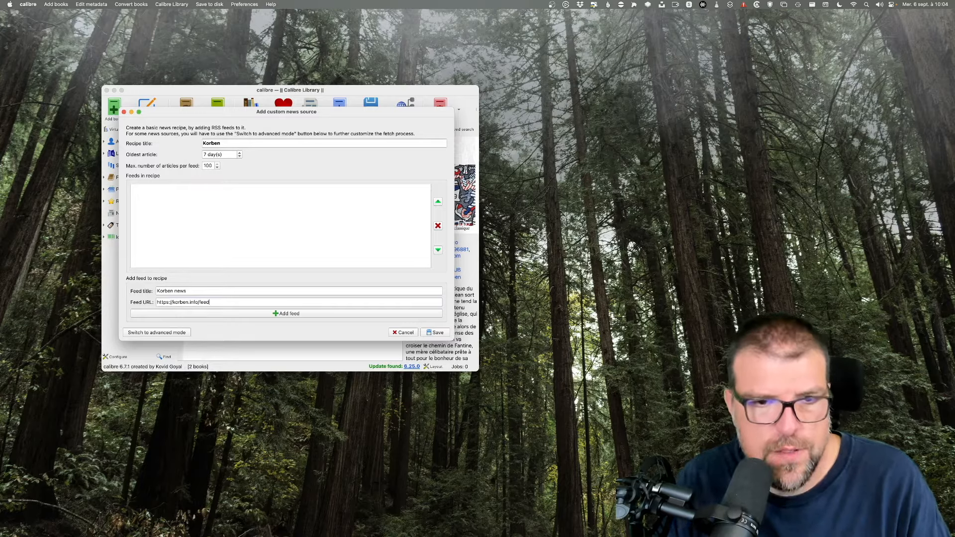
pyautogui.click(205, 315)
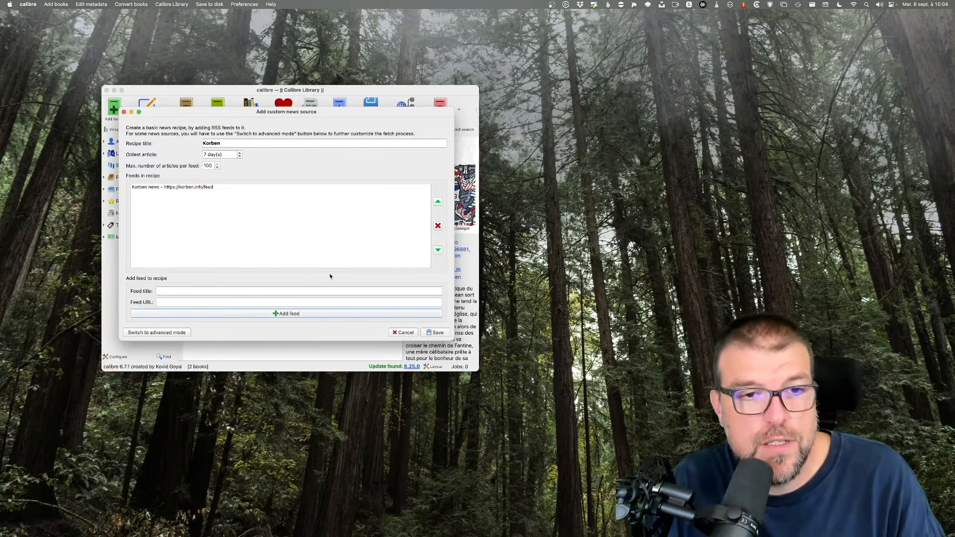
pyautogui.click(434, 333)
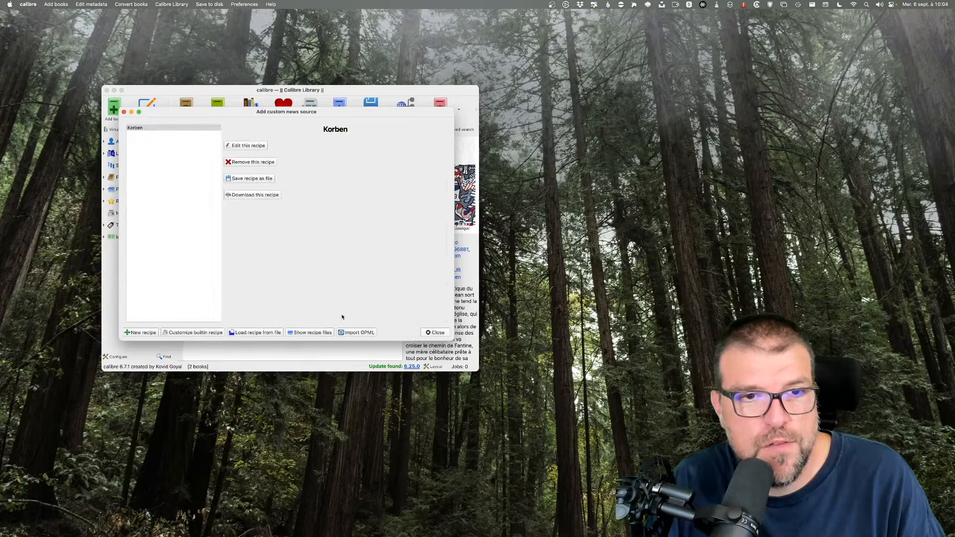
pyautogui.click(433, 332)
# Schedule the French news sources 20 minutes and Gamekult.com for download and confirm the schedule.
pyautogui.click(309, 110)
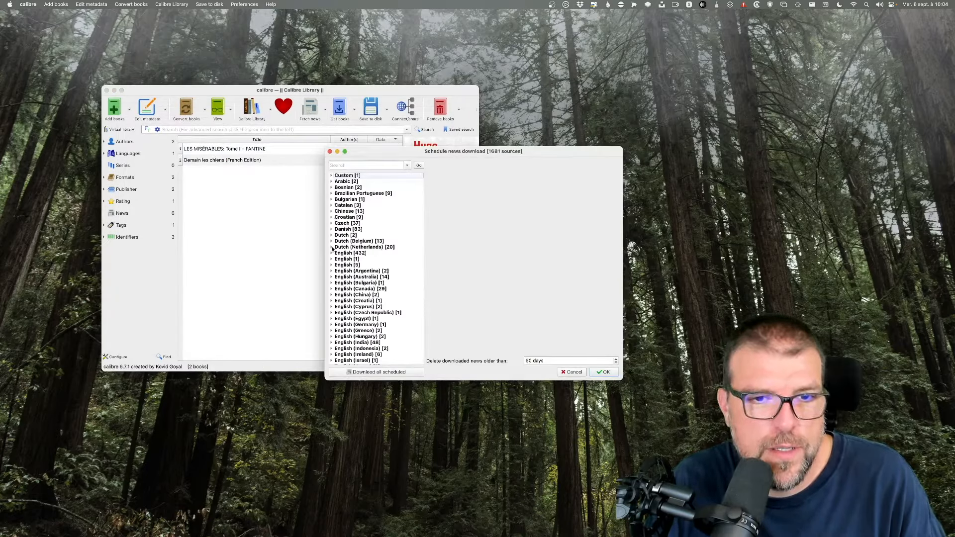
pyautogui.scroll(-7, 332, 274)
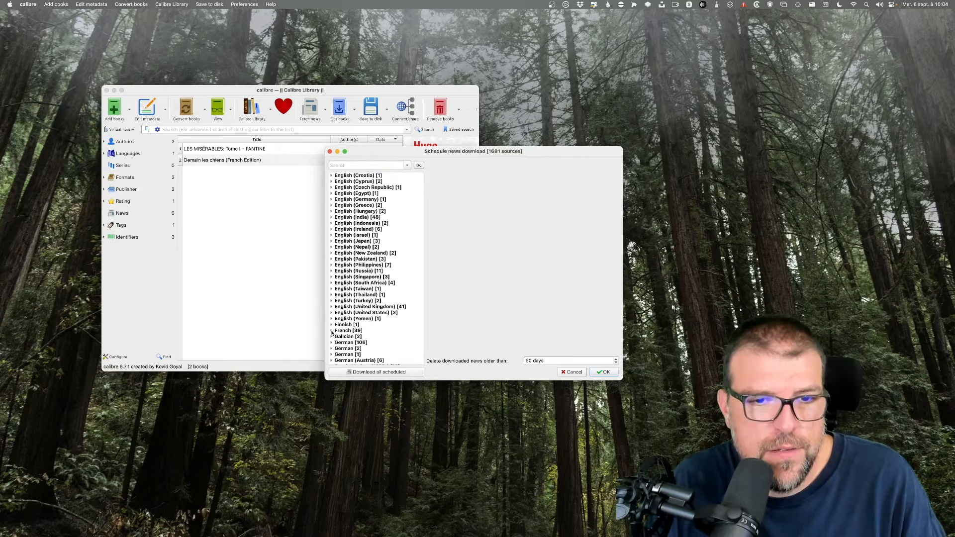
pyautogui.click(332, 330)
pyautogui.scroll(-6, 332, 334)
pyautogui.click(352, 230)
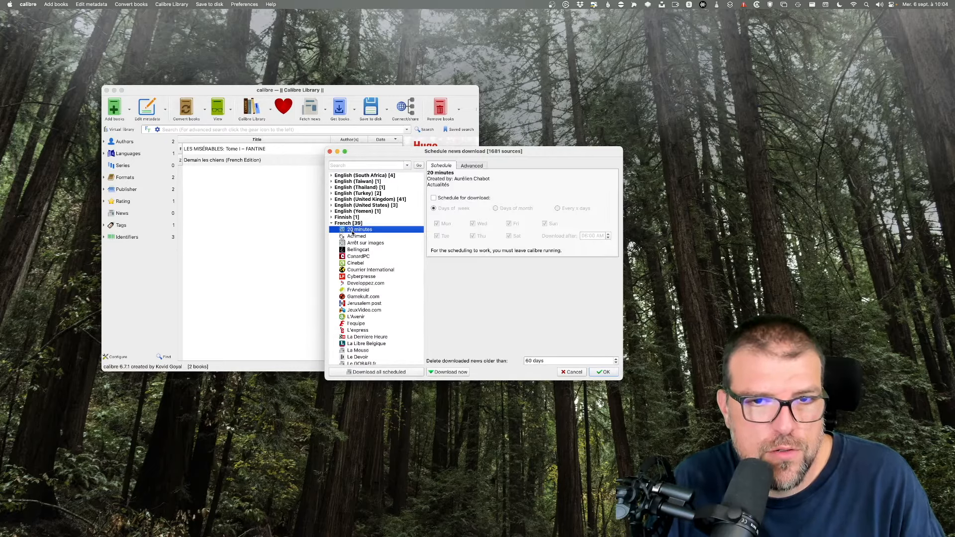
pyautogui.click(433, 198)
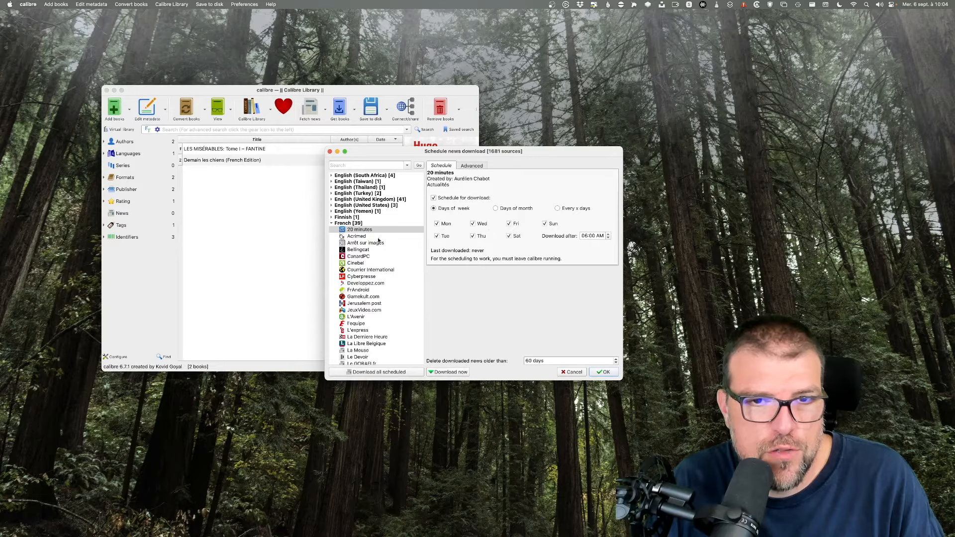
pyautogui.click(355, 297)
pyautogui.click(434, 198)
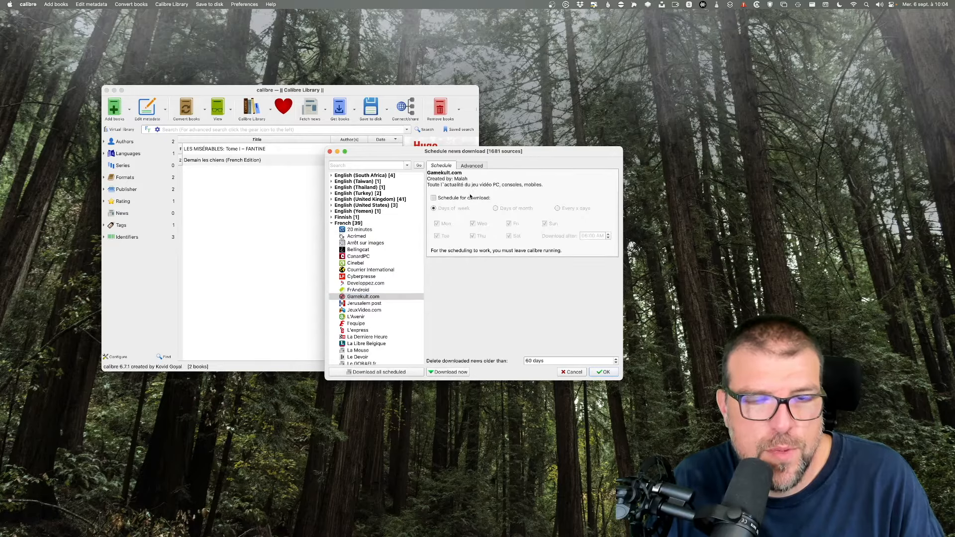
pyautogui.click(603, 372)
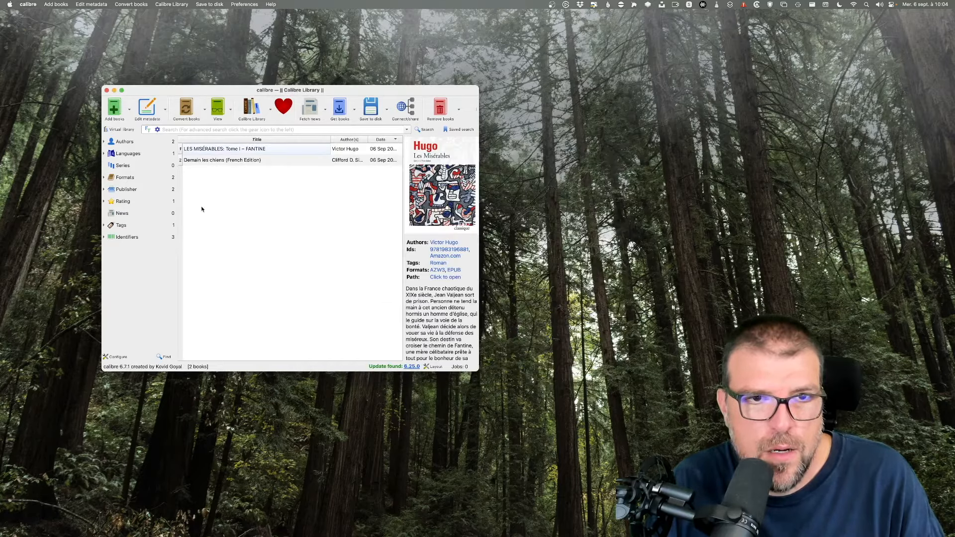
# Review the Korben recipe among the custom news sources and close the list.
pyautogui.click(325, 110)
pyautogui.click(326, 136)
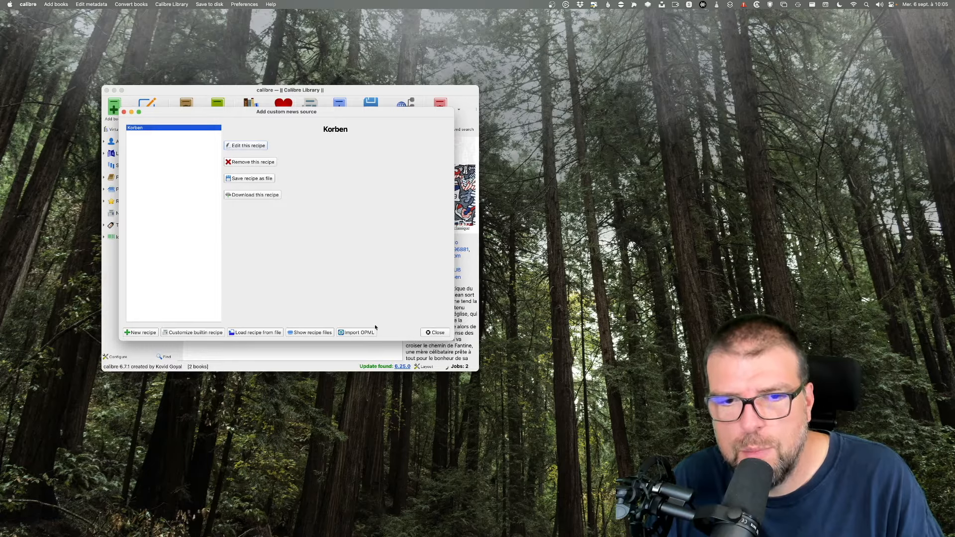
pyautogui.click(438, 333)
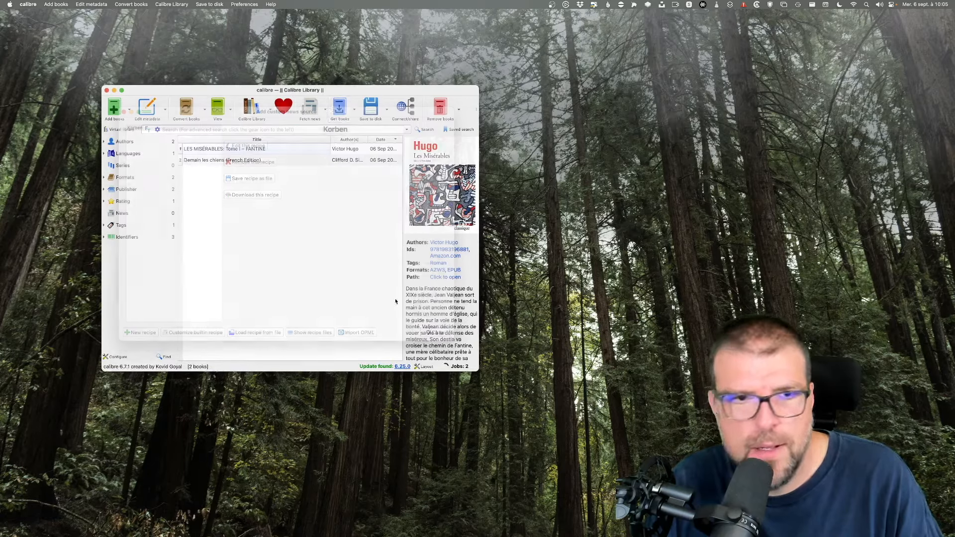
# Download all scheduled news sources and check the progress of the fetch jobs.
pyautogui.click(325, 110)
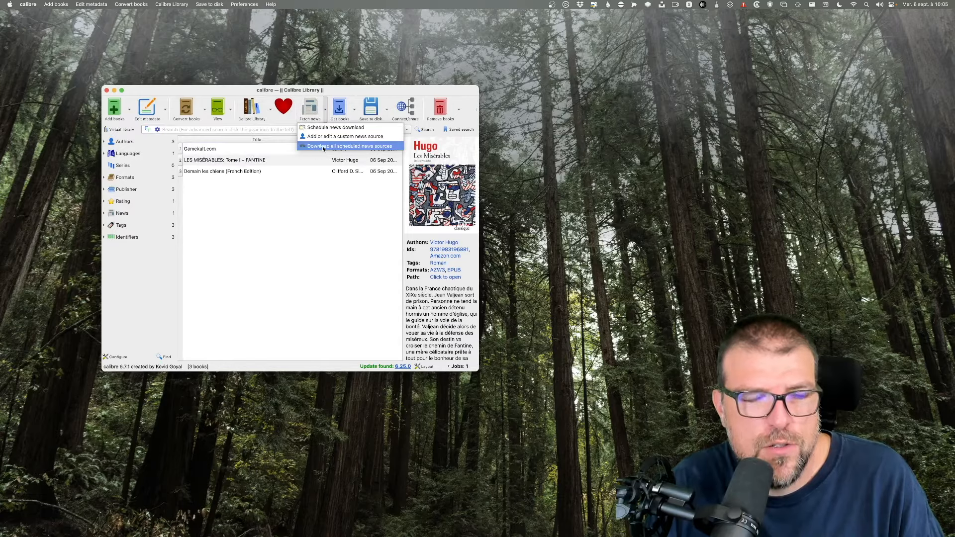
pyautogui.click(322, 146)
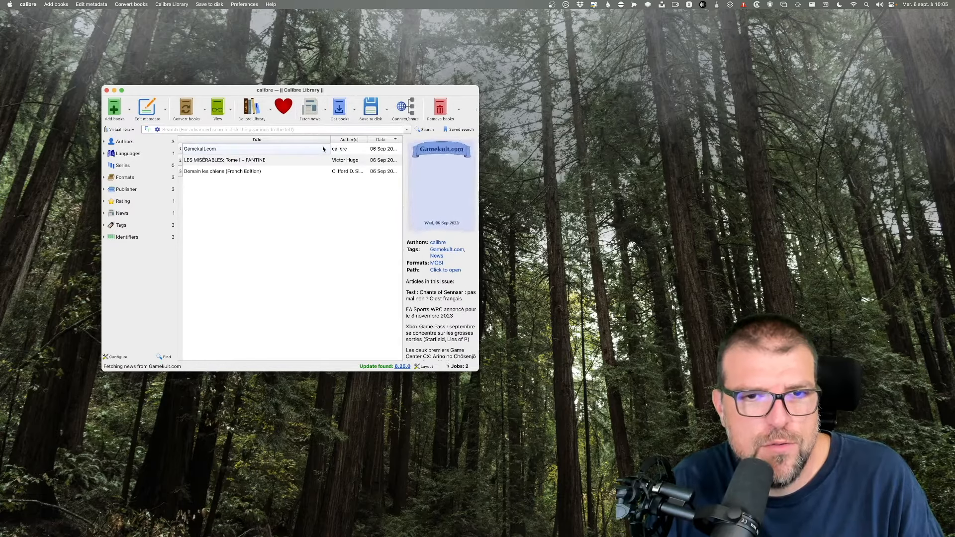
pyautogui.click(457, 368)
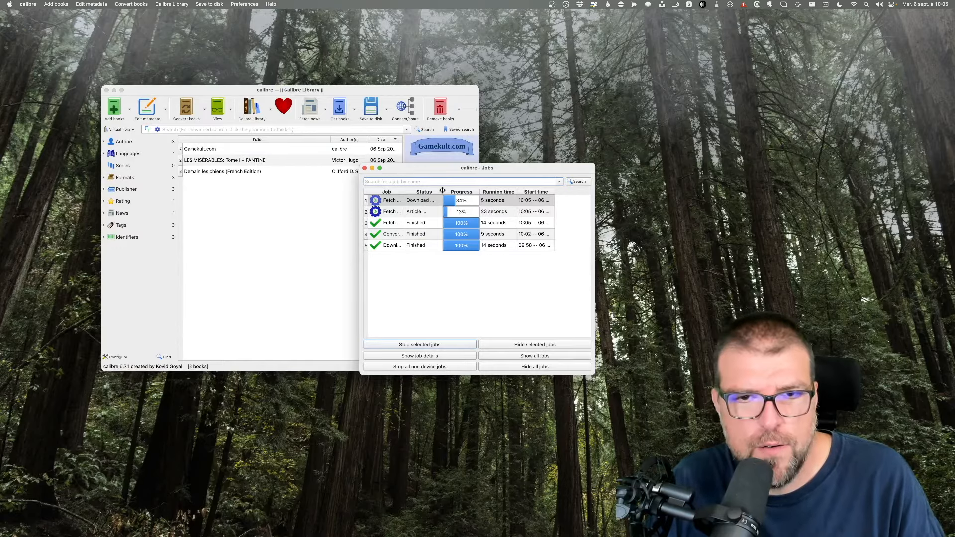
pyautogui.click(511, 200)
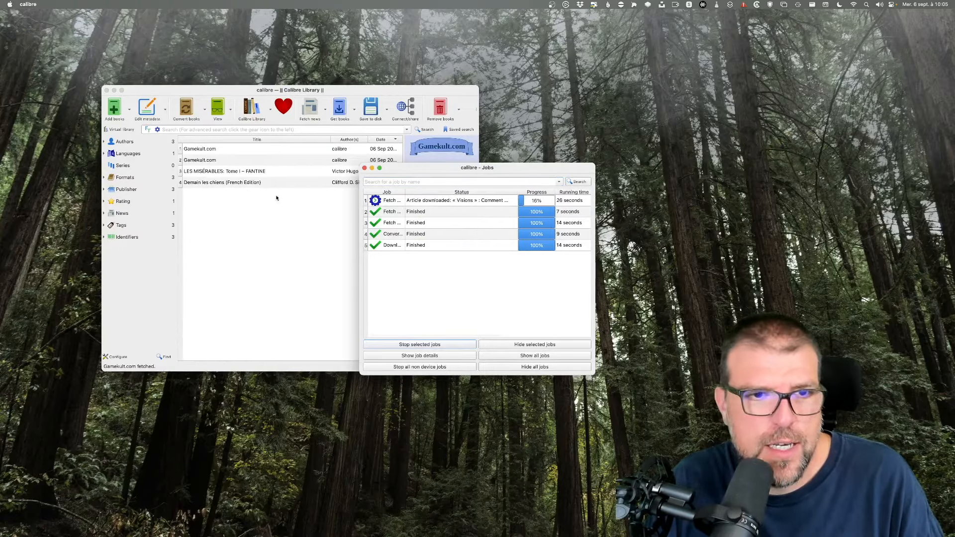
pyautogui.click(365, 168)
# Open the first Gamekult.com issue in the E-book viewer, leaf through its cover and article lists, and close it.
pyautogui.click(228, 149)
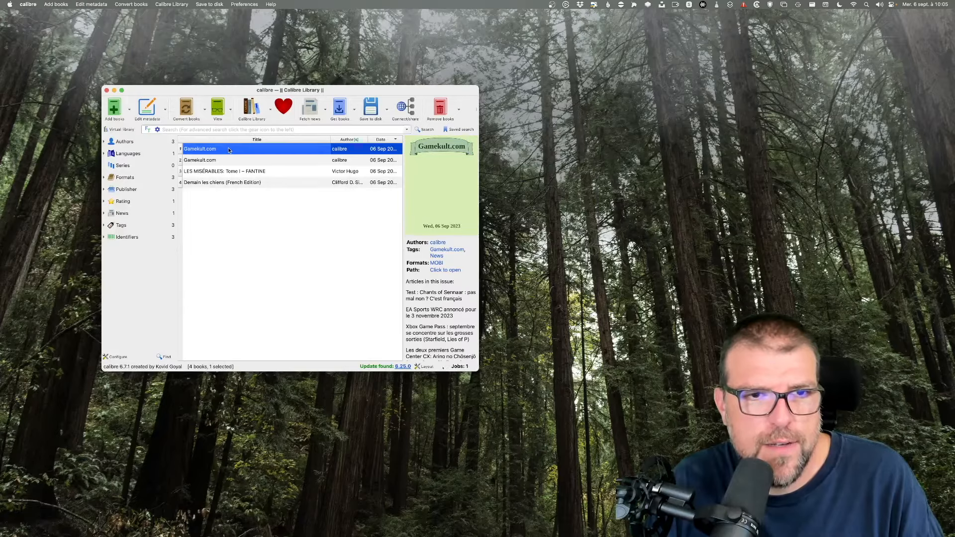
pyautogui.doubleClick(217, 154)
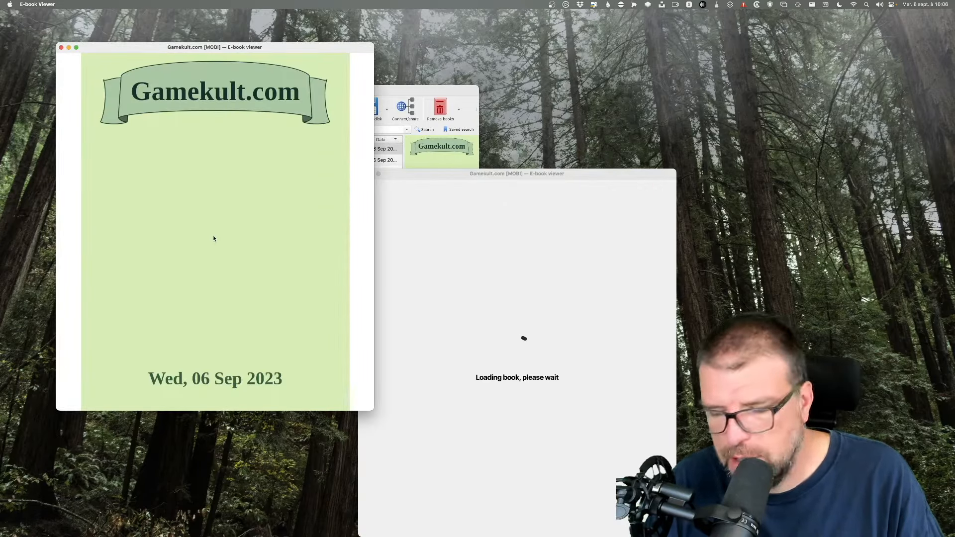
pyautogui.click(214, 238)
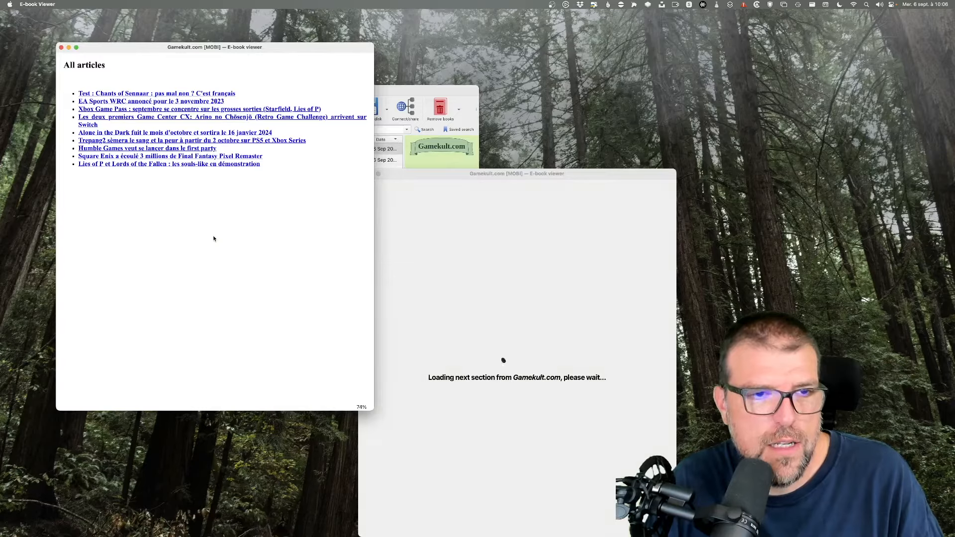
pyautogui.click(214, 239)
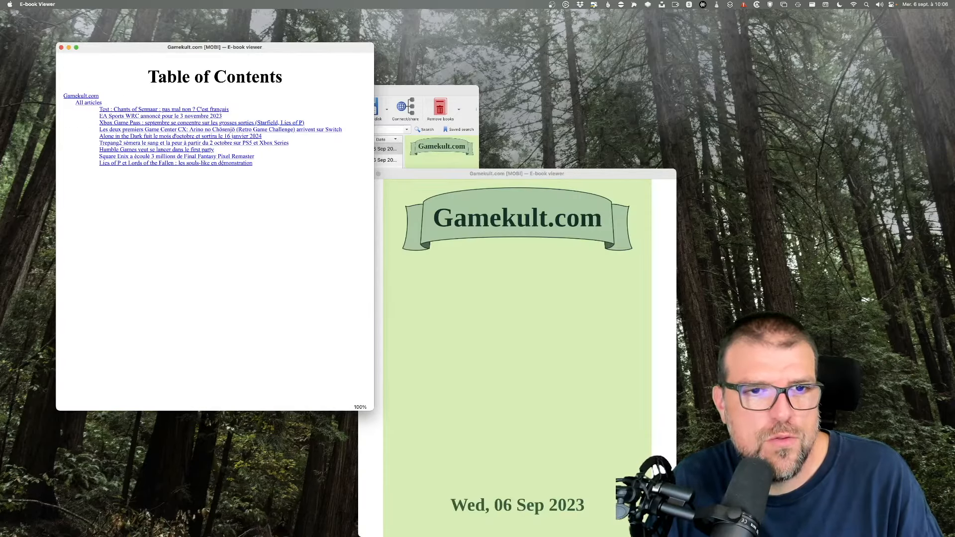
pyautogui.click(290, 252)
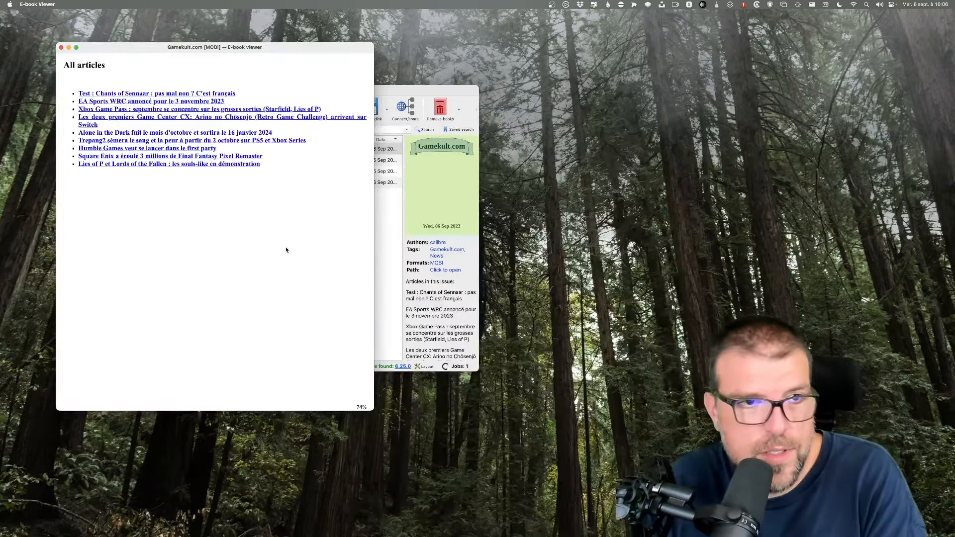
pyautogui.scroll(2, 238, 185)
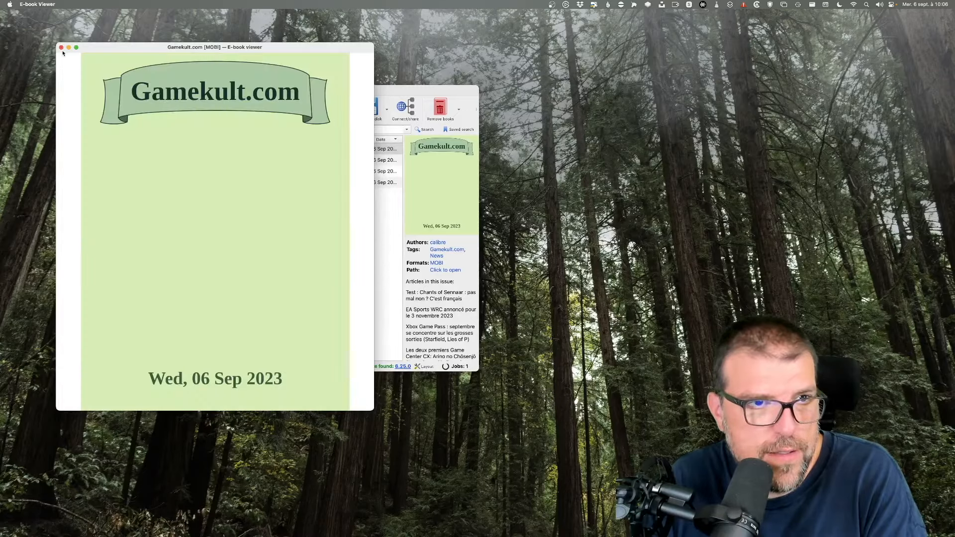
pyautogui.click(61, 48)
# View the second Gamekult.com issue in the E-book viewer and close it.
pyautogui.click(215, 160)
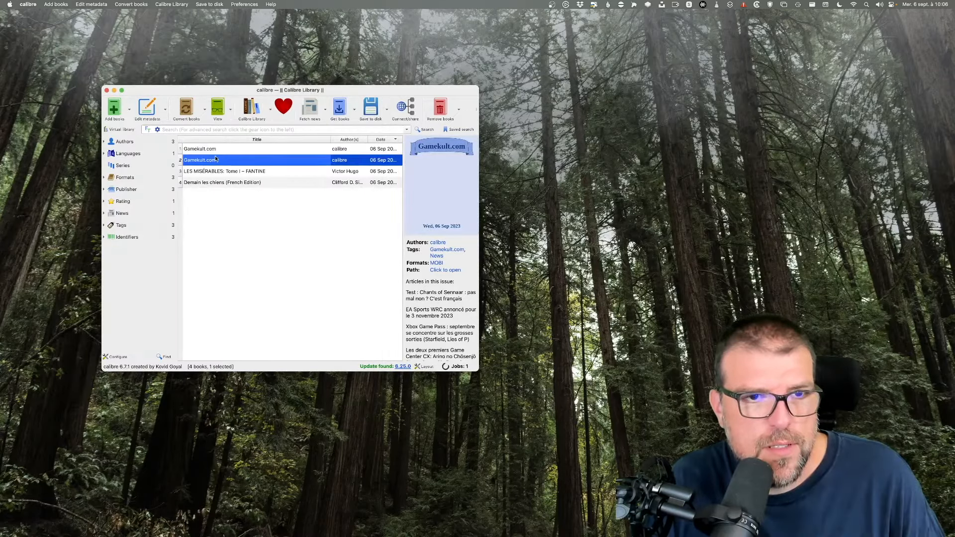
pyautogui.doubleClick(213, 160)
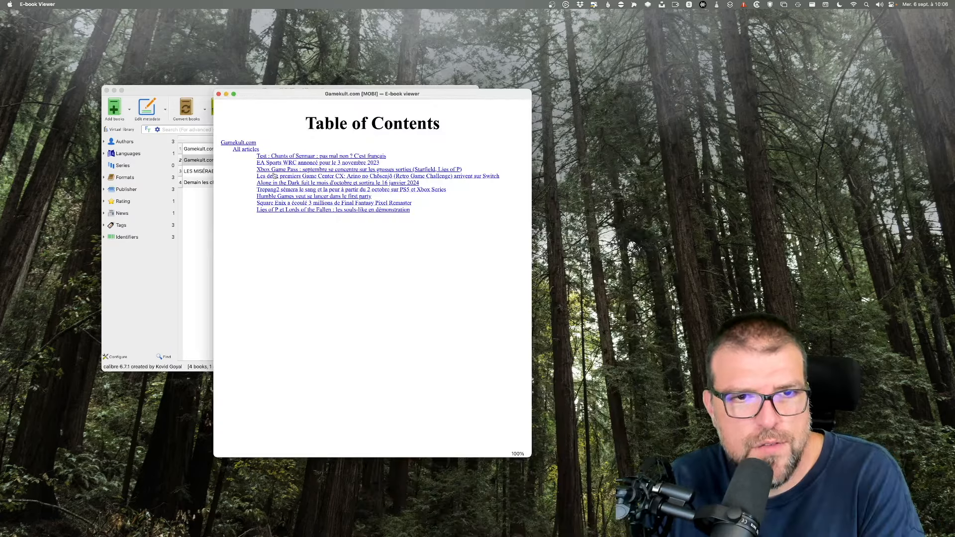
pyautogui.click(218, 94)
# Schedule the custom Korben source for download and fetch it immediately.
pyautogui.click(352, 188)
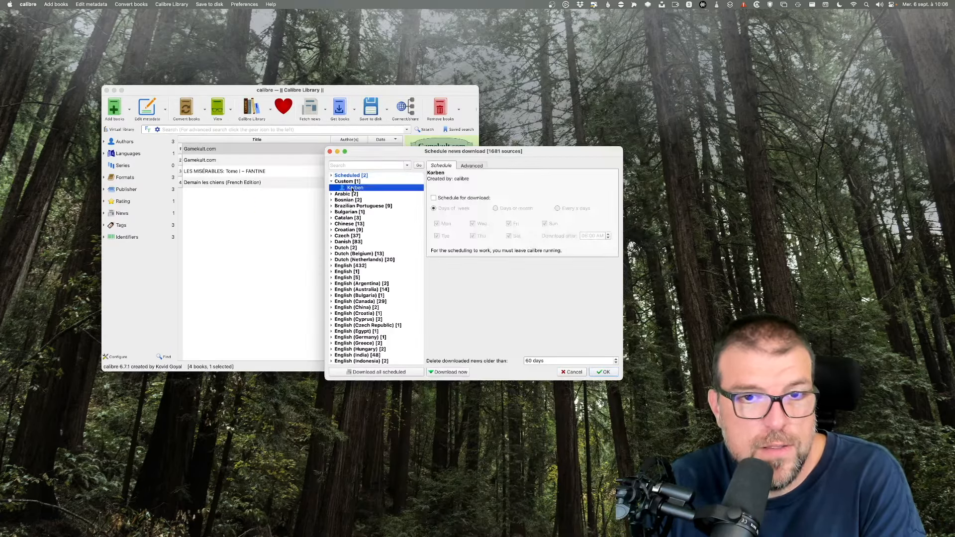
pyautogui.click(456, 198)
pyautogui.click(450, 372)
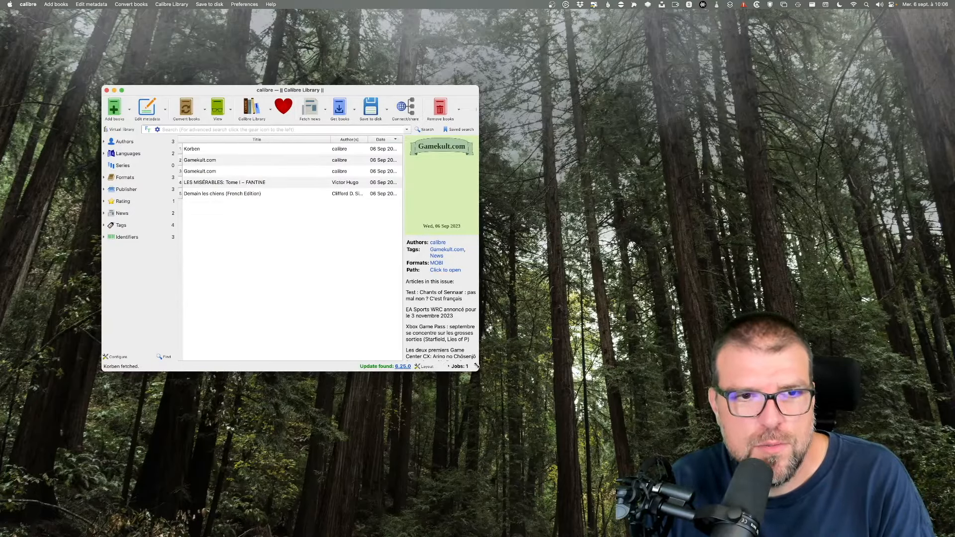
# Open the downloaded Korben issue in the E-book viewer and browse its article list and first article.
pyautogui.click(208, 148)
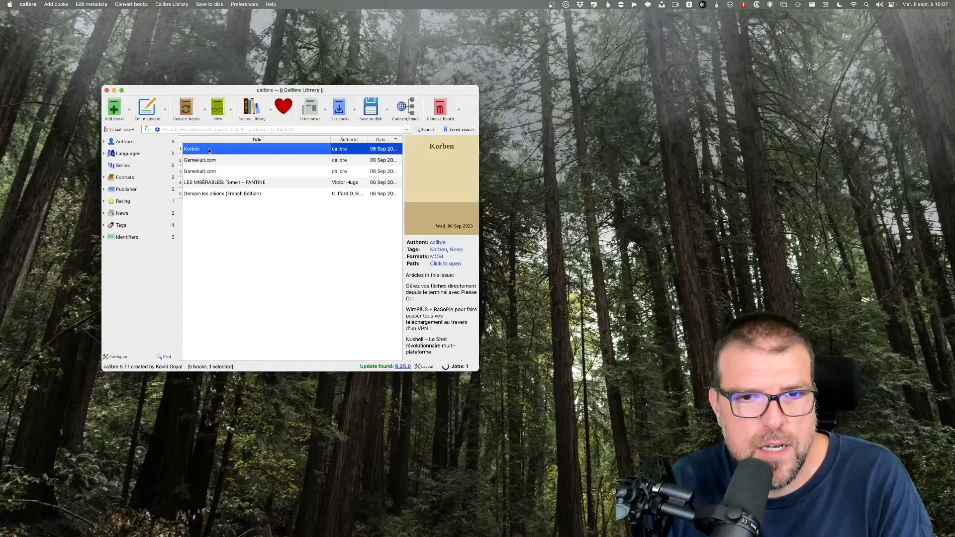
pyautogui.doubleClick(209, 149)
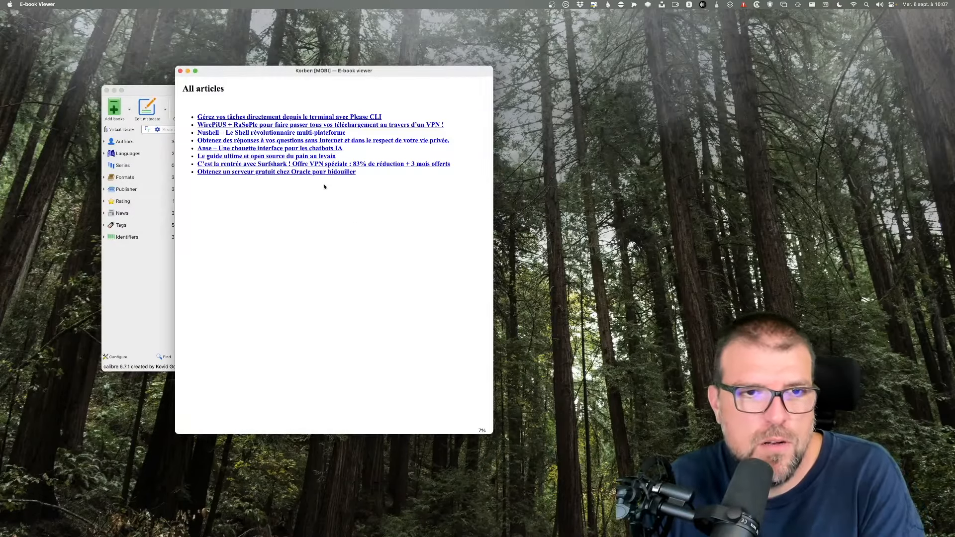
pyautogui.scroll(-4, 226, 190)
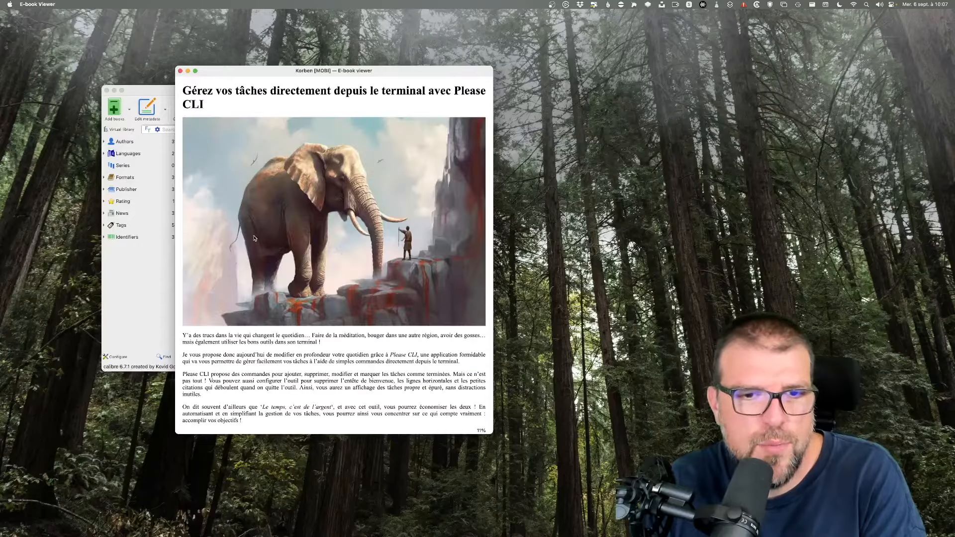
pyautogui.scroll(2, 267, 297)
pyautogui.scroll(4, 266, 297)
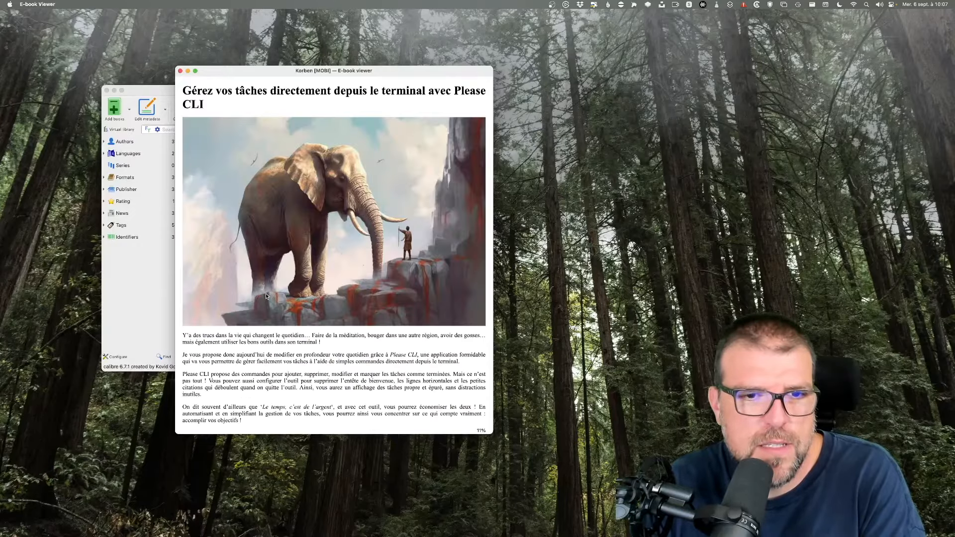
pyautogui.scroll(-1, 258, 269)
pyautogui.scroll(-4, 258, 270)
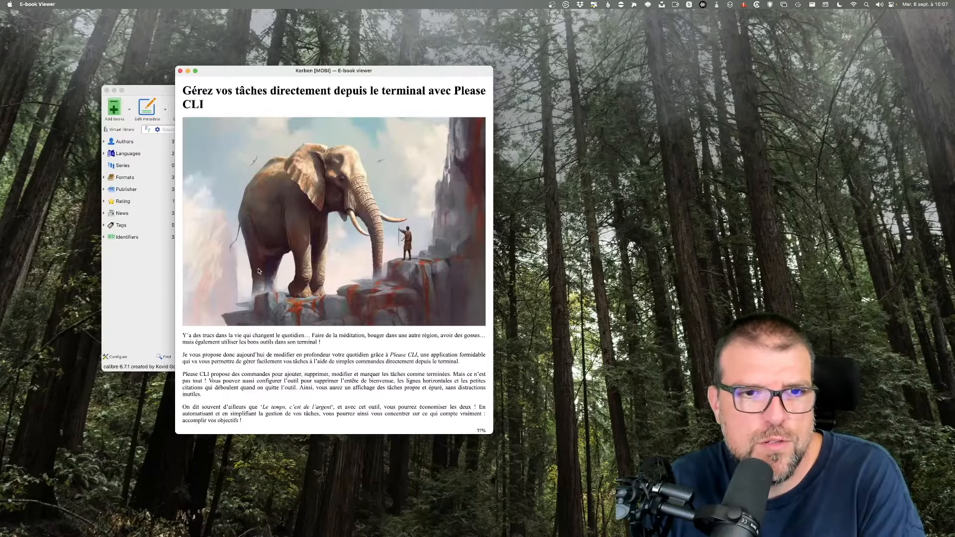
# Close the Korben issue and remove the 20 minutes, Korben and both Gamekult.com issues from the library.
pyautogui.scroll(4, 257, 269)
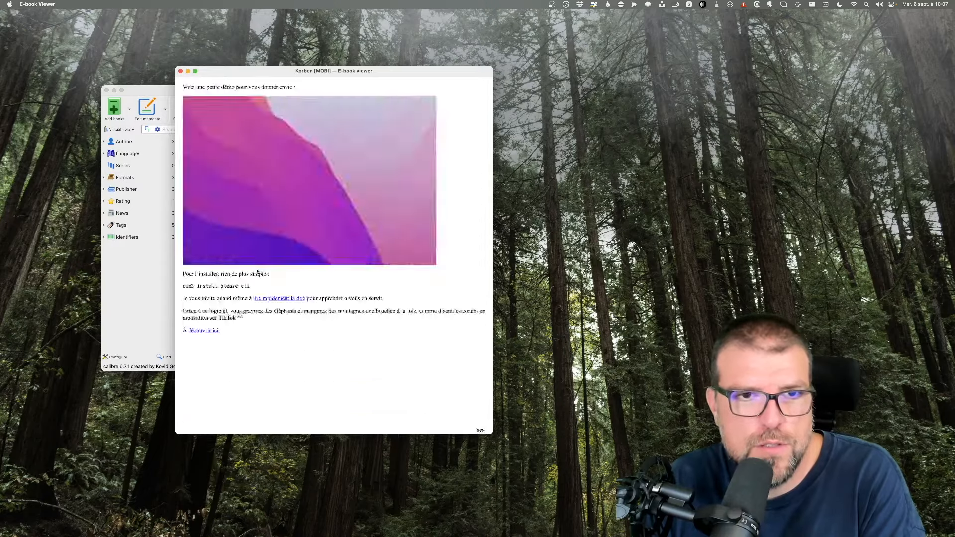
pyautogui.click(181, 71)
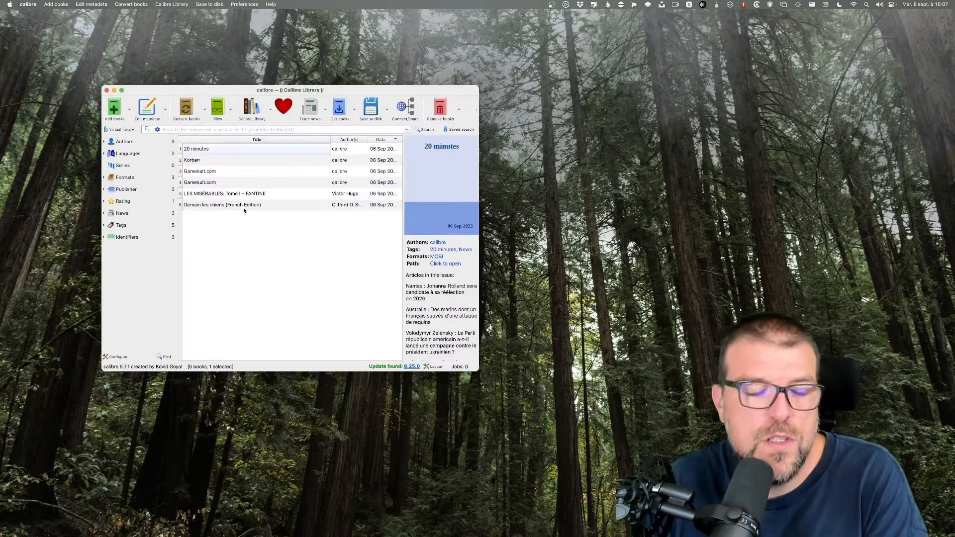
pyautogui.moveTo(208, 148); pyautogui.dragTo(204, 173)
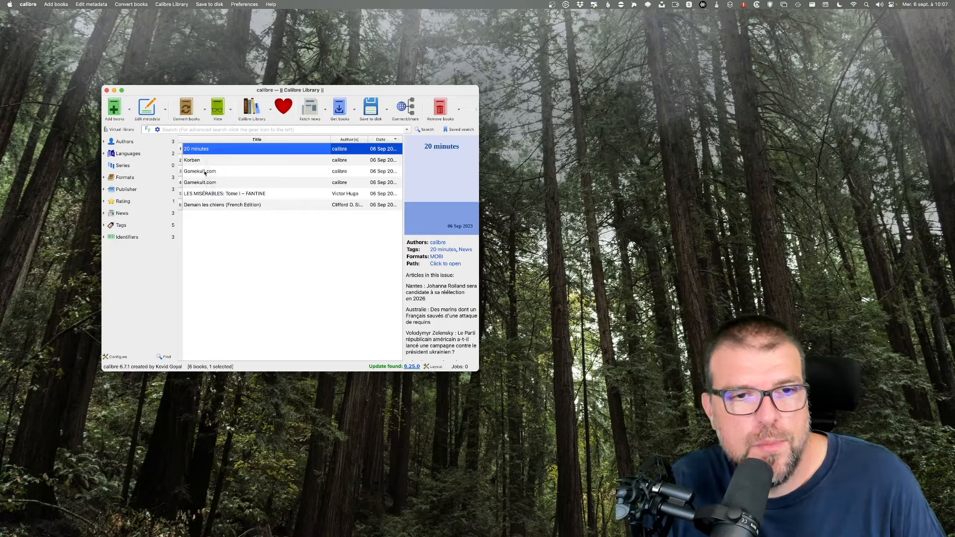
pyautogui.keyDown('shift'); pyautogui.click(206, 182); pyautogui.keyUp('shift')
pyautogui.press('Delete')
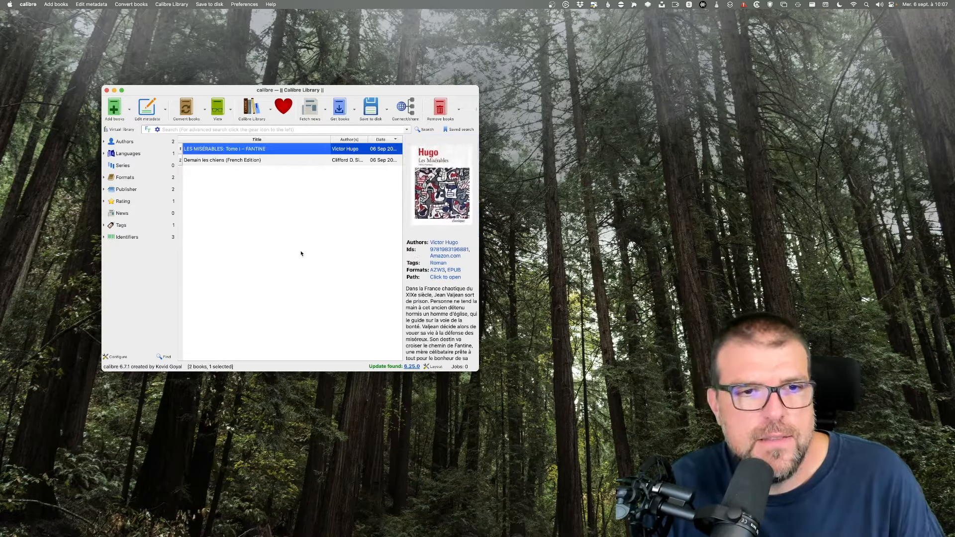
# Open the e-book store search and look through the list of available stores.
pyautogui.click(354, 109)
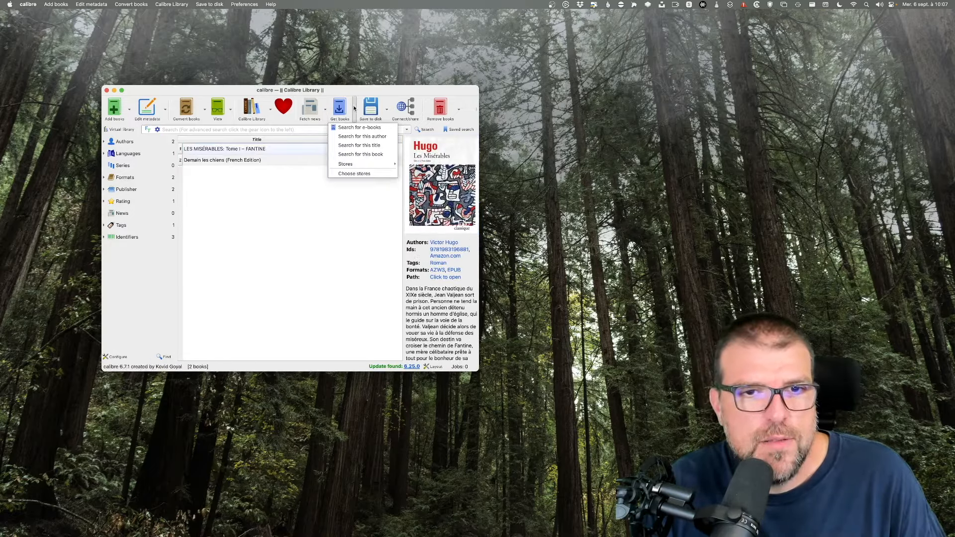
pyautogui.click(348, 127)
pyautogui.click(351, 278)
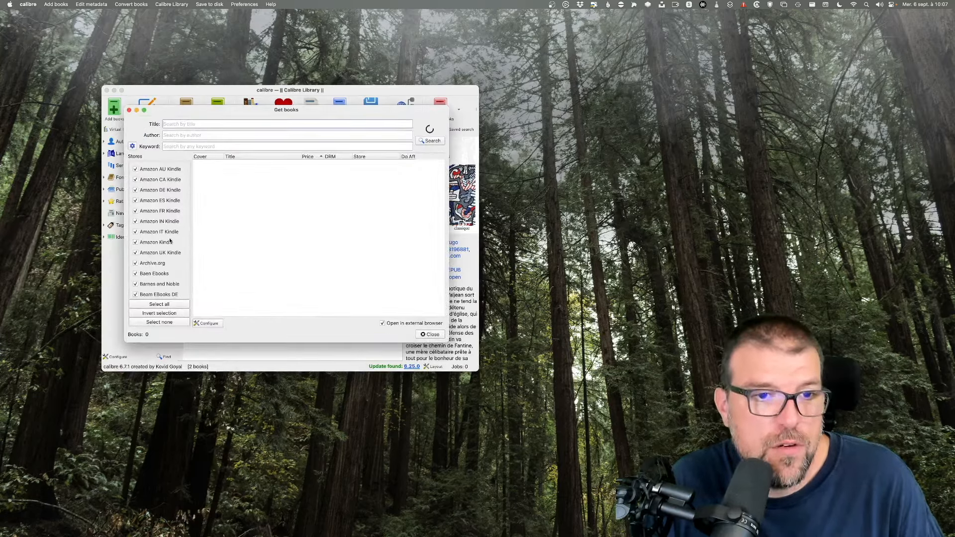
pyautogui.scroll(-3, 164, 219)
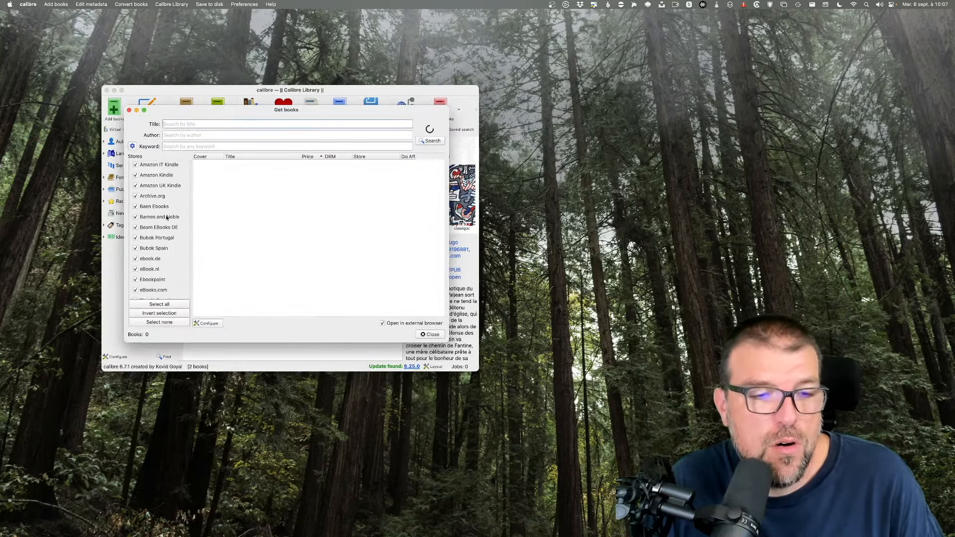
pyautogui.scroll(-7, 160, 251)
# Search the e-book stores for works by the author "hugo", leaving the title empty.
pyautogui.write('hugo')
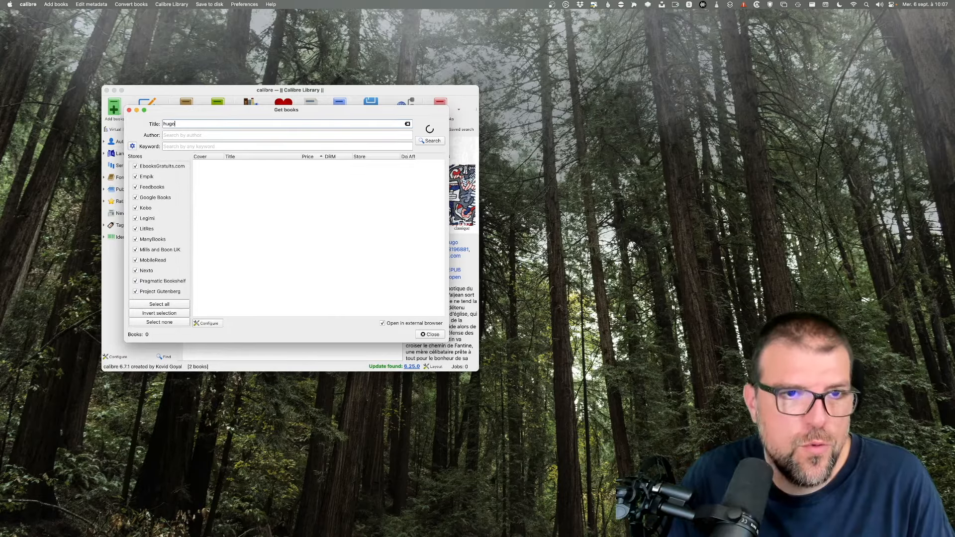
pyautogui.doubleClick(171, 125)
pyautogui.press('super+x')
pyautogui.click(188, 134)
pyautogui.press('super+v')
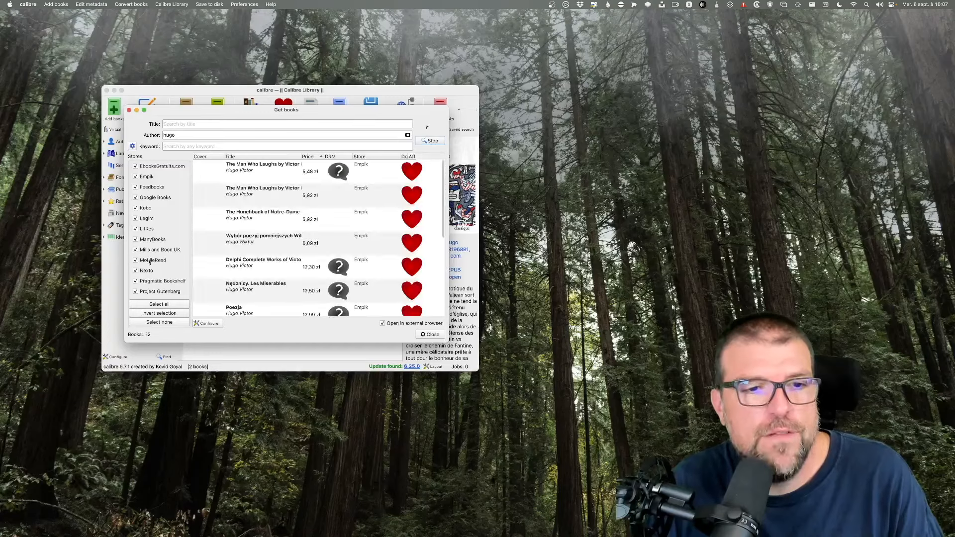
# Look through the store results for titles, prices, DRM status and stores, and close the book search.
pyautogui.scroll(-4, 150, 263)
pyautogui.scroll(5, 150, 262)
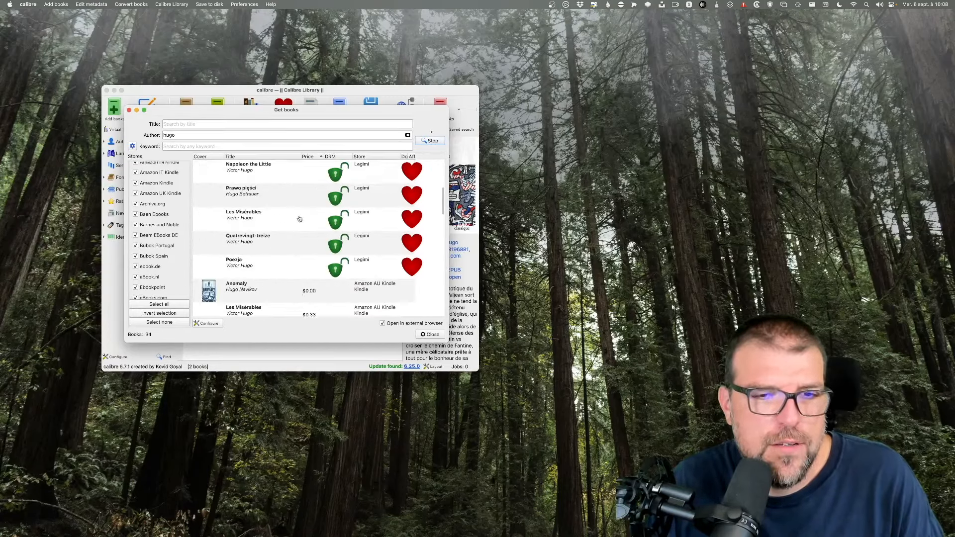
pyautogui.scroll(-10, 314, 203)
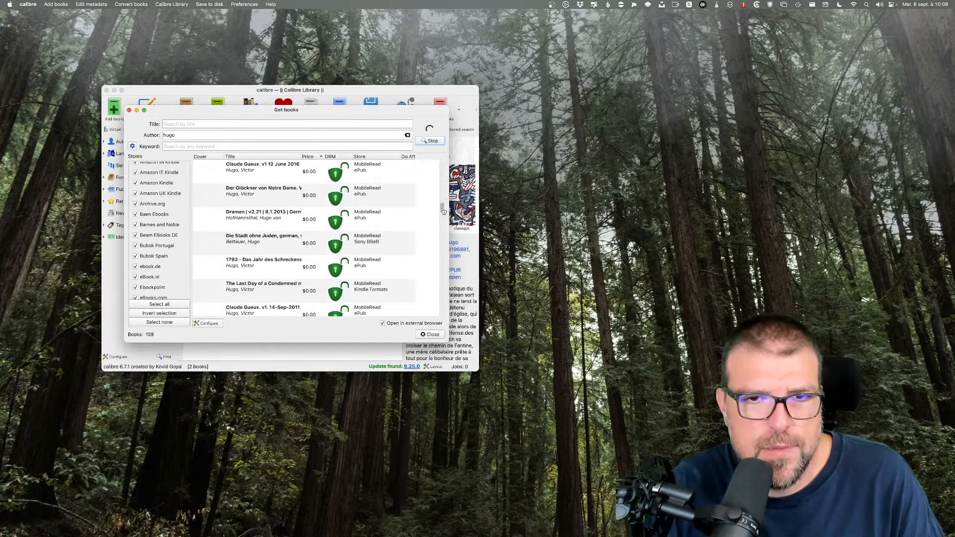
pyautogui.moveTo(442, 208); pyautogui.dragTo(440, 296)
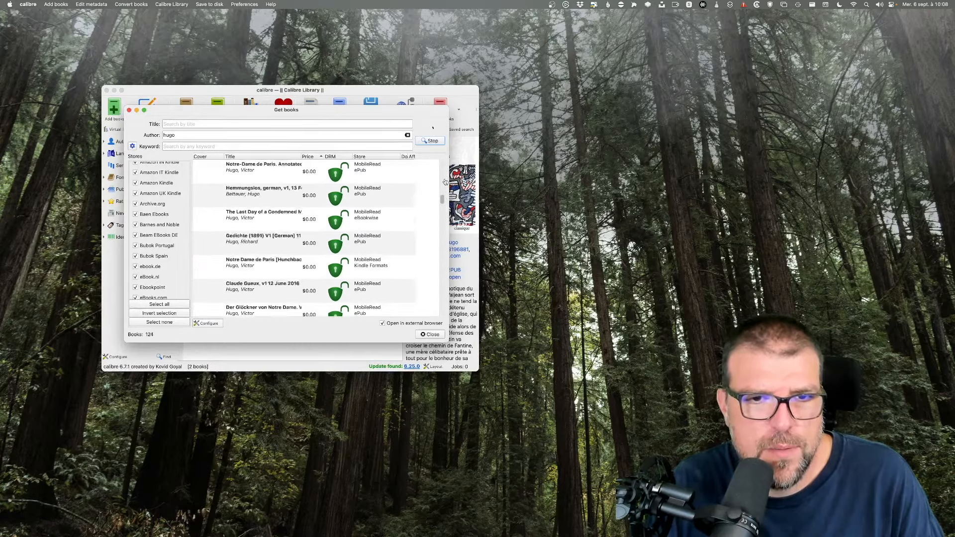
pyautogui.moveTo(440, 250); pyautogui.dragTo(439, 273)
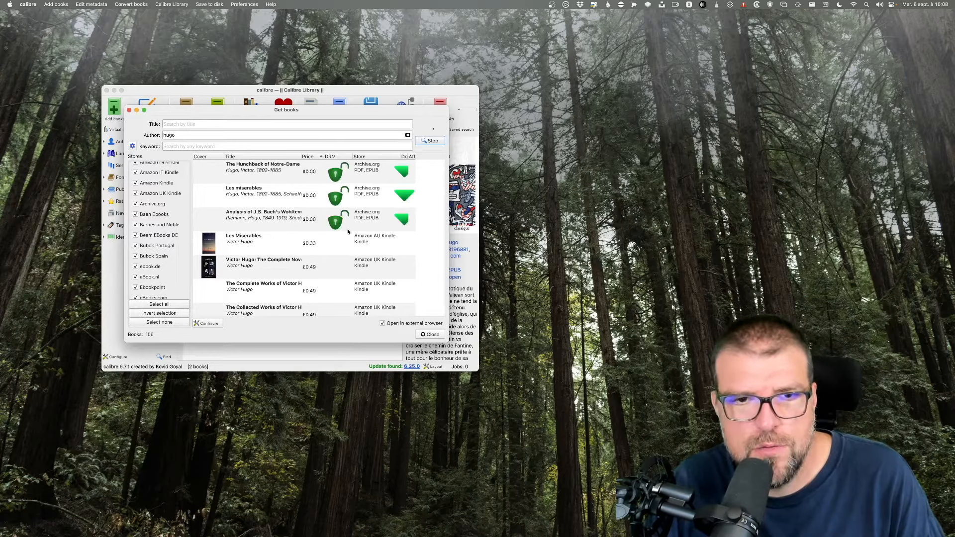
pyautogui.click(430, 335)
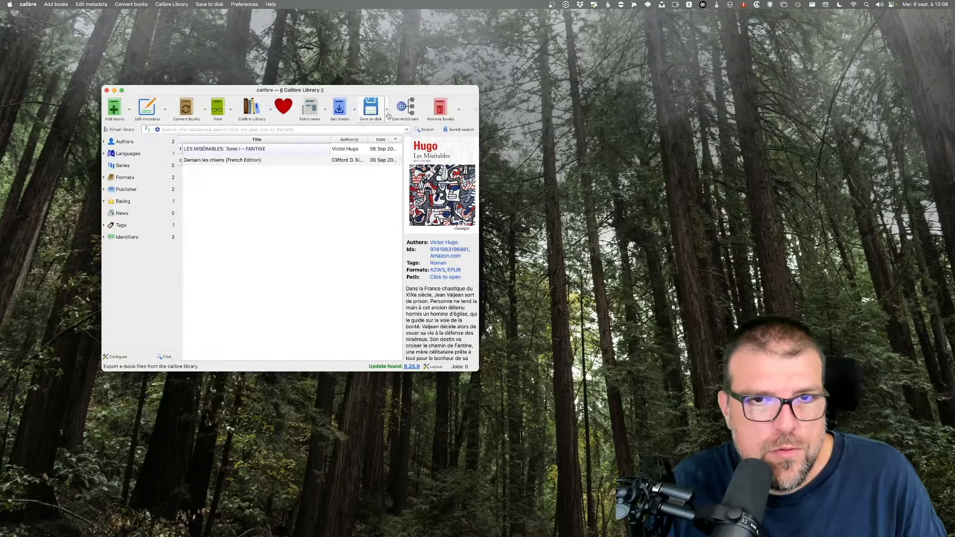
pyautogui.click(387, 112)
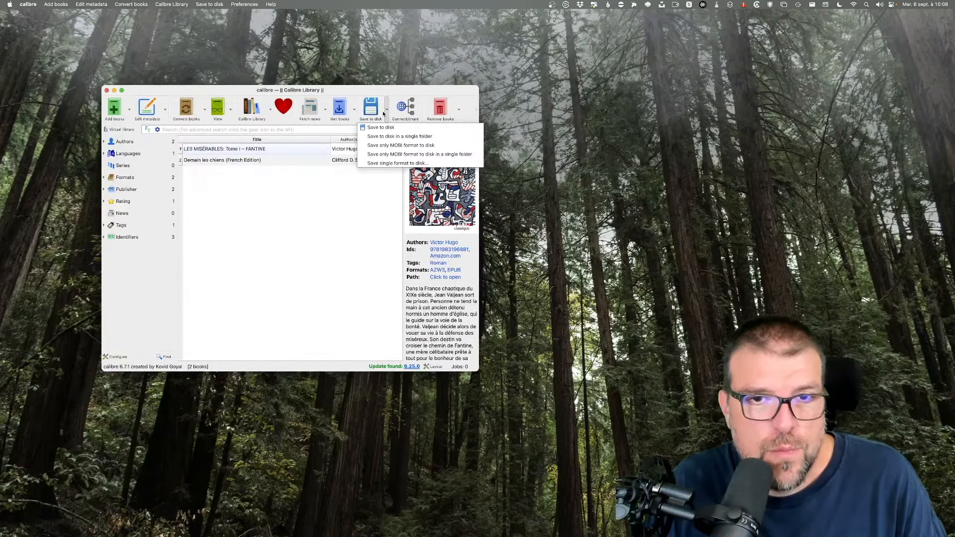
pyautogui.click(395, 120)
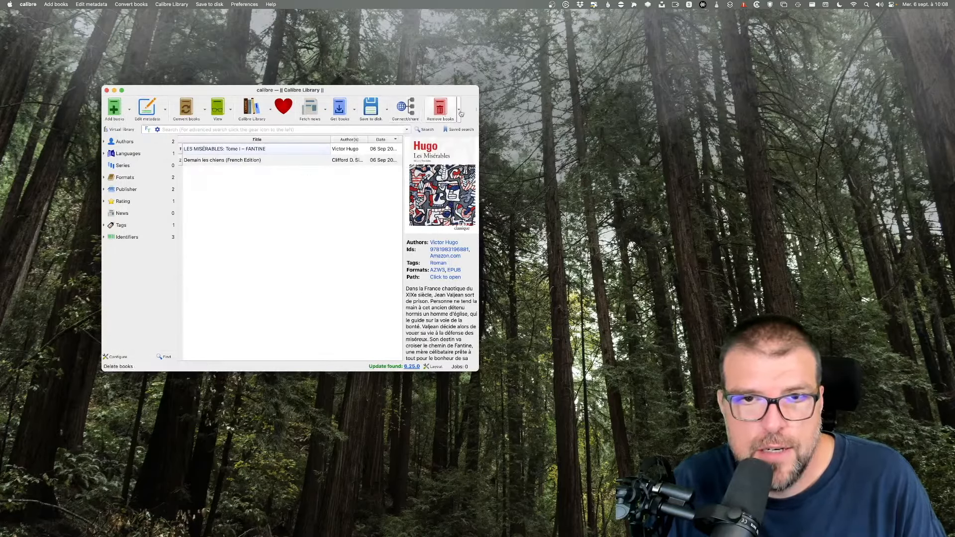
pyautogui.click(459, 111)
pyautogui.click(459, 113)
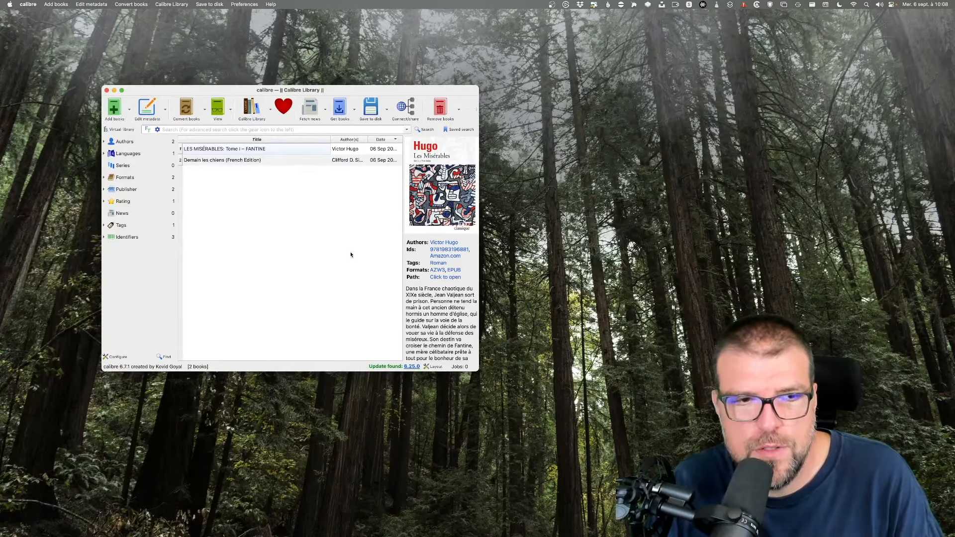
# View Calibre Library through the Content server in the browser, and put the browser away.
pyautogui.click(400, 119)
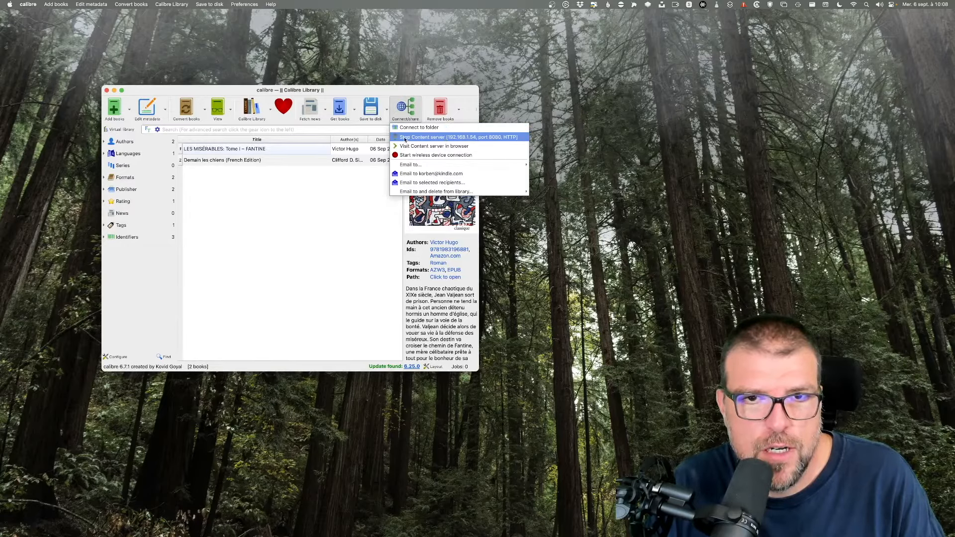
pyautogui.click(438, 146)
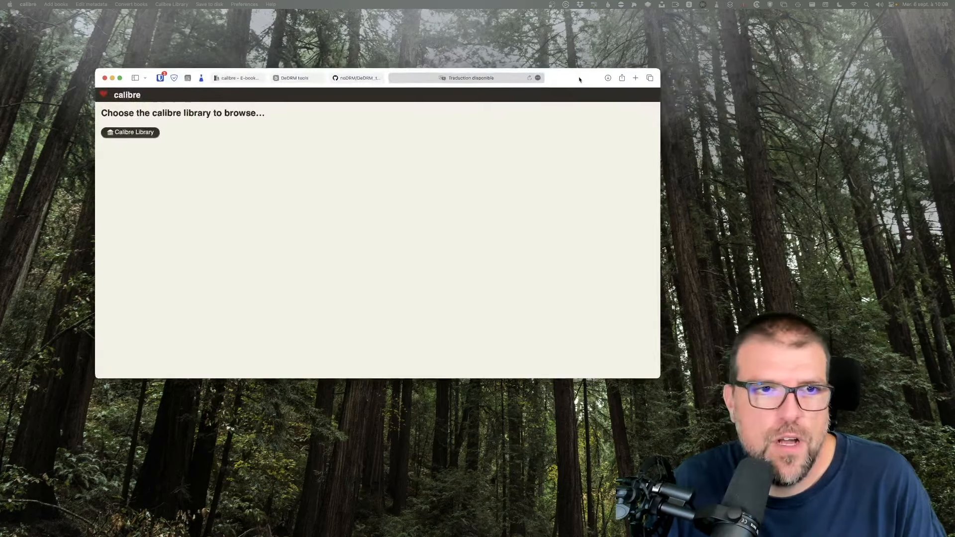
pyautogui.click(131, 132)
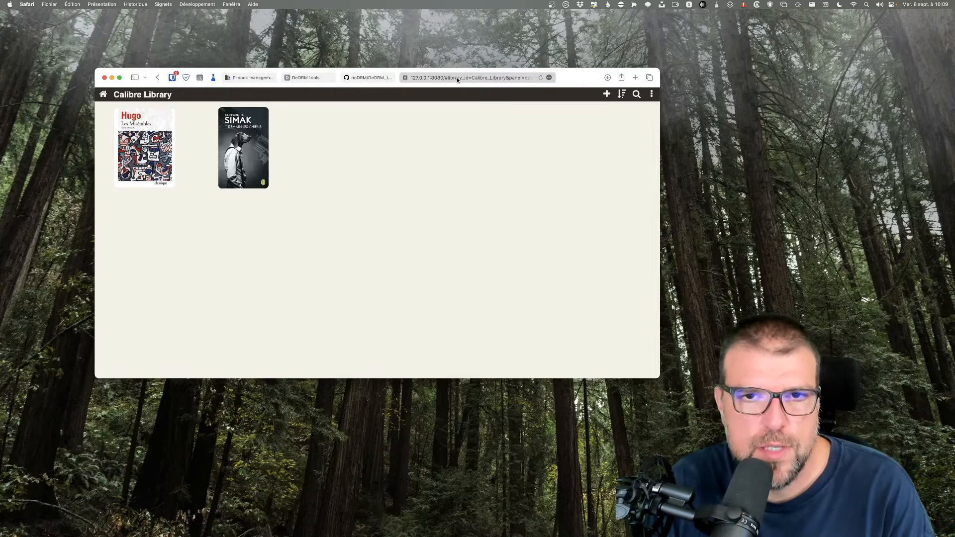
pyautogui.press('super+w')
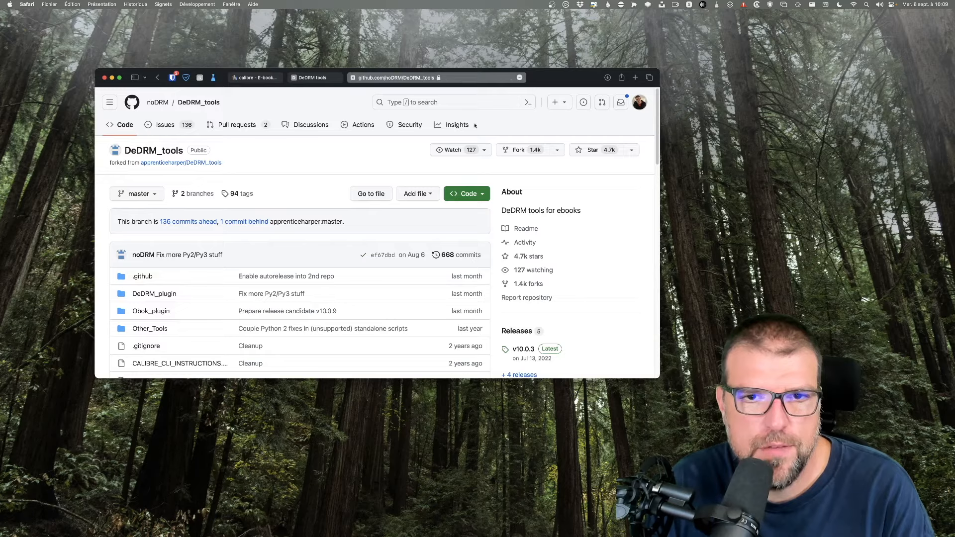
pyautogui.click(112, 77)
# Stop the running Content server.
pyautogui.click(405, 109)
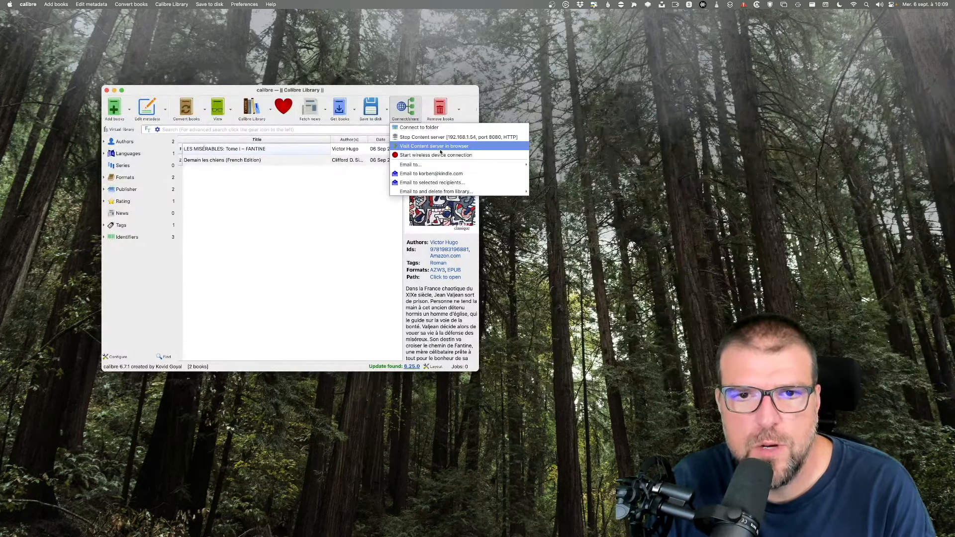
pyautogui.click(433, 137)
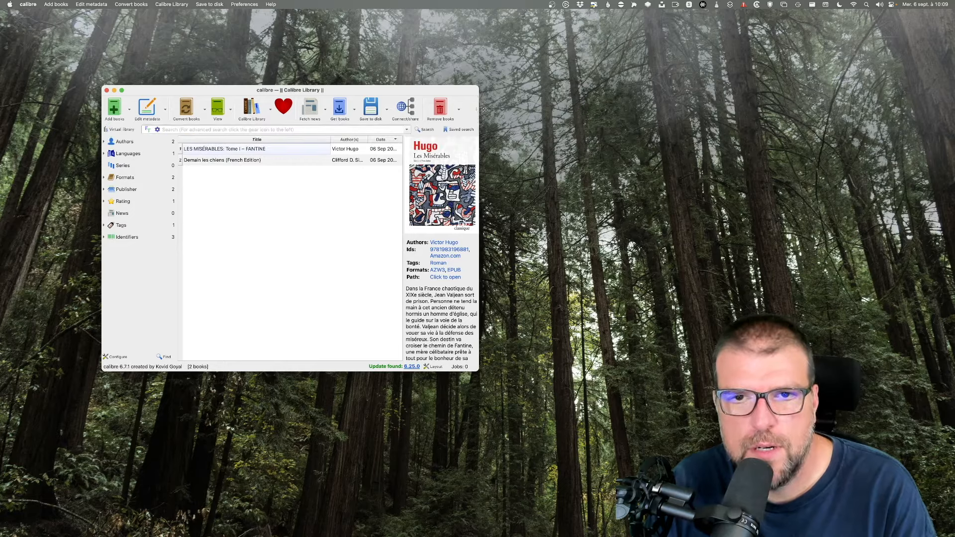
# Widen the calibre window and open the EPUB format of LES MISÉRABLES: Tome I – FANTINE for editing.
pyautogui.moveTo(478, 109); pyautogui.dragTo(542, 109)
pyautogui.click(276, 153)
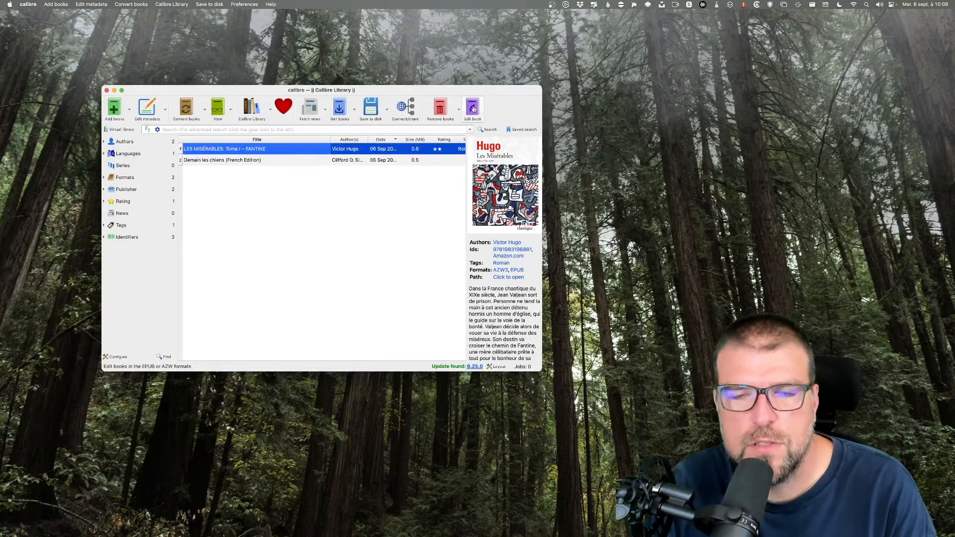
pyautogui.press('t')
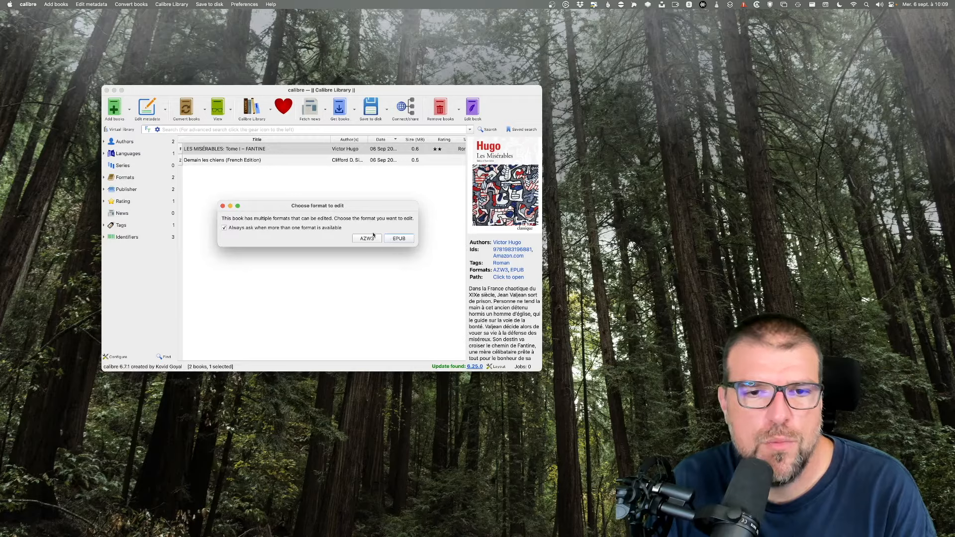
pyautogui.click(397, 238)
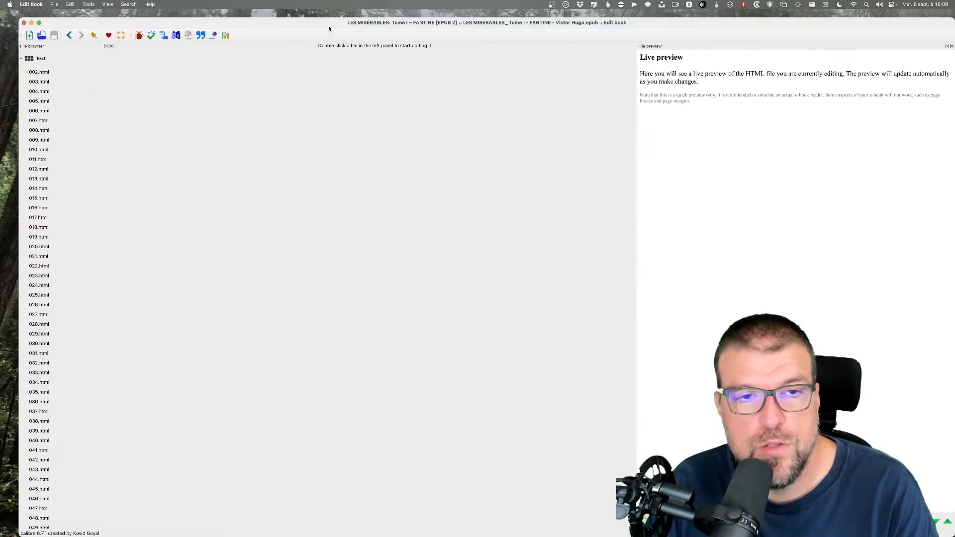
# Open 002.html in the book editor and locate the LES MISÉRABLES heading's code from the live preview.
pyautogui.click(46, 73)
pyautogui.doubleClick(46, 72)
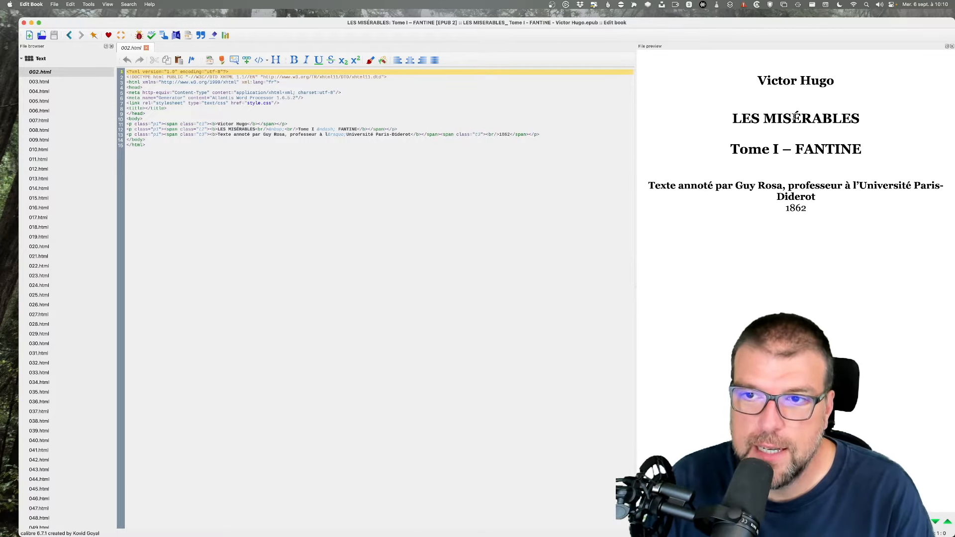
pyautogui.click(795, 118)
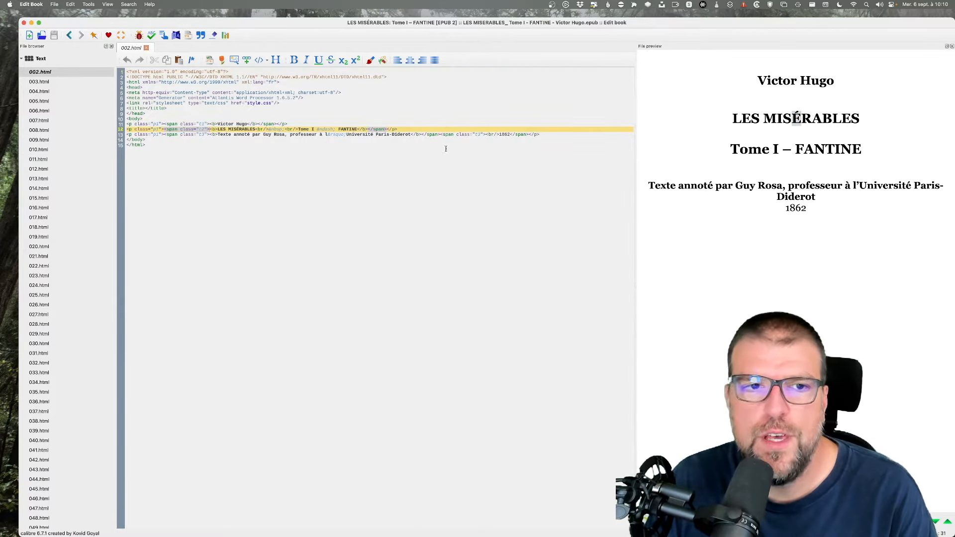
pyautogui.click(338, 215)
pyautogui.click(140, 82)
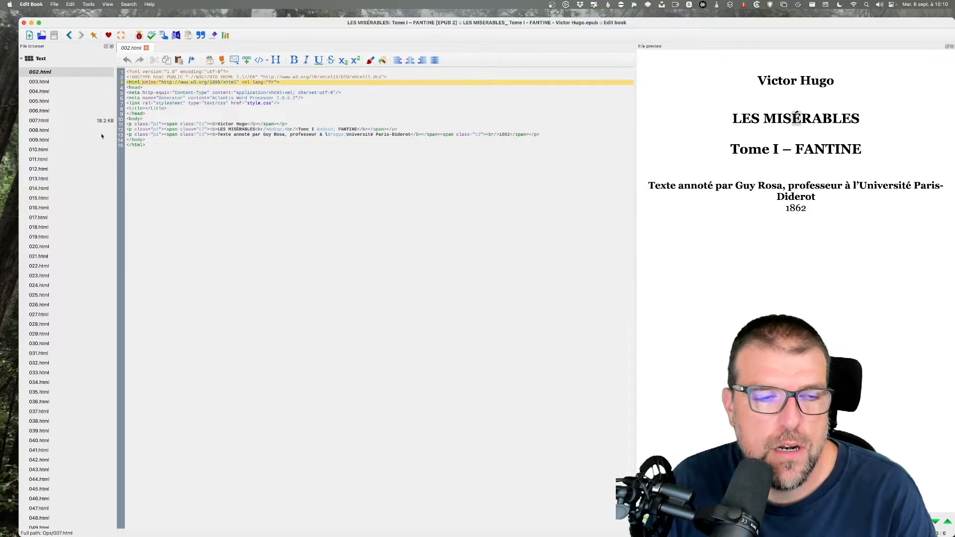
# Open 013.html and 022.html to view their code, and return to 002.html.
pyautogui.click(90, 149)
pyautogui.doubleClick(76, 181)
pyautogui.doubleClick(64, 270)
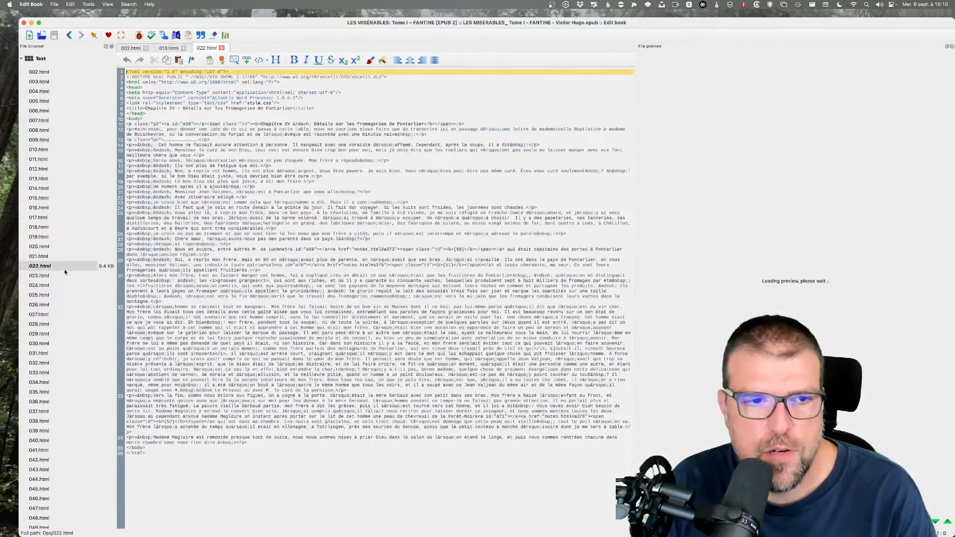
pyautogui.doubleClick(44, 72)
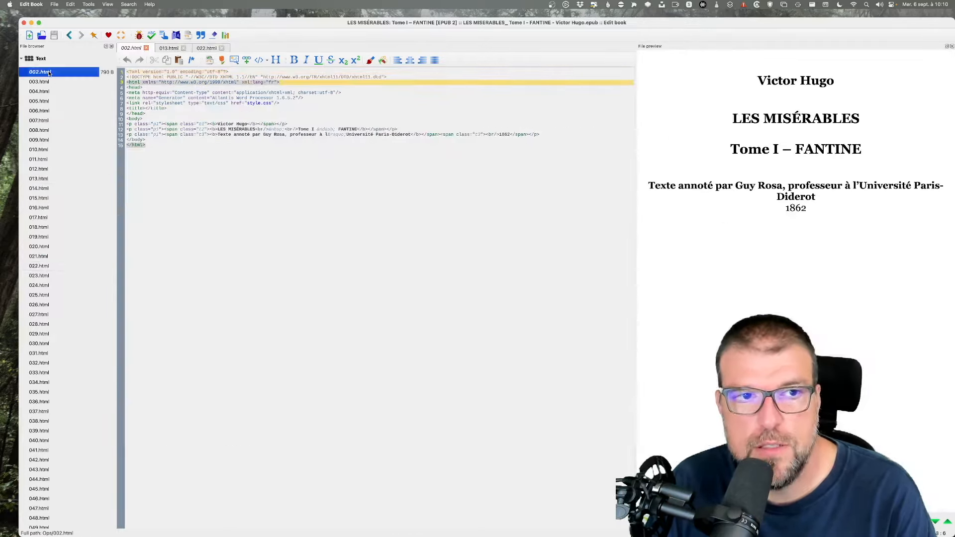
pyautogui.click(198, 169)
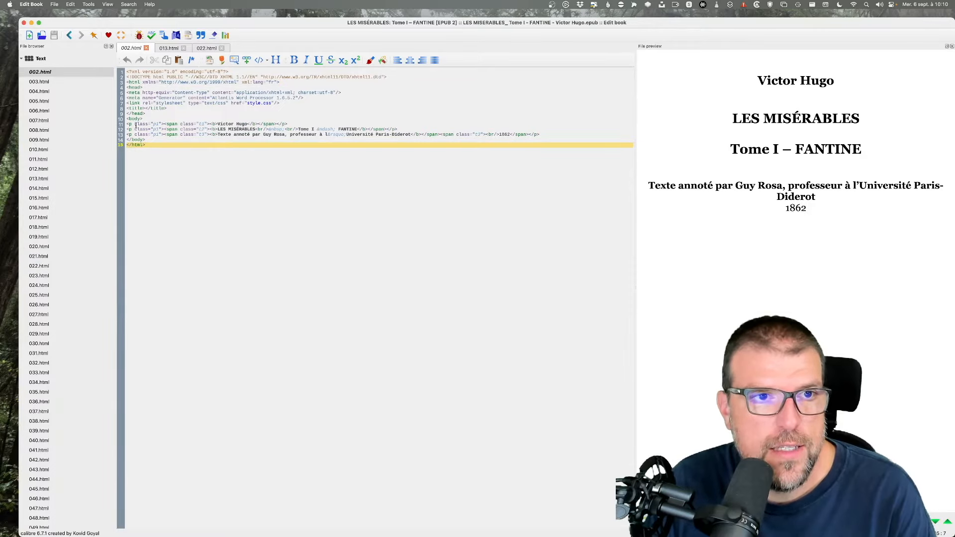
# Fix the HTML in all files of the book.
pyautogui.click(88, 4)
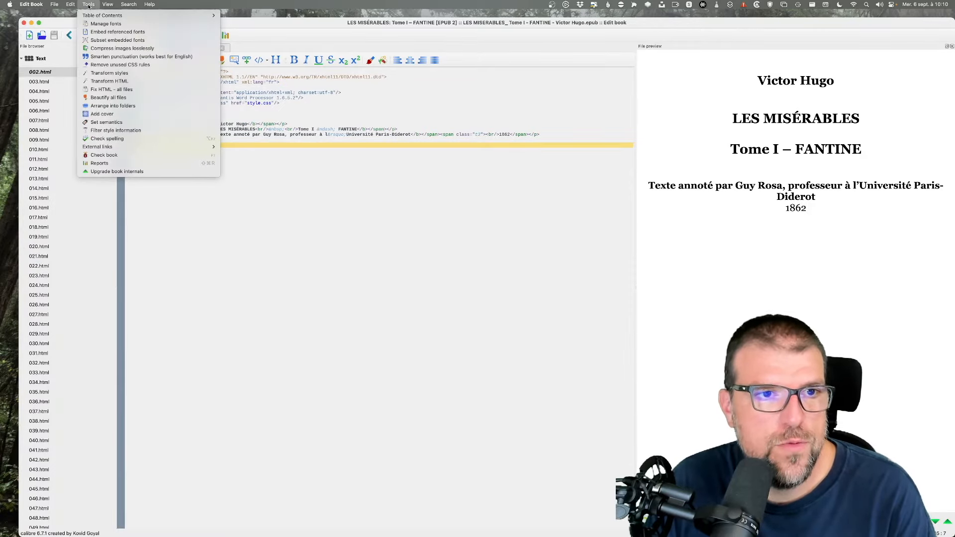
pyautogui.click(89, 5)
pyautogui.click(94, 6)
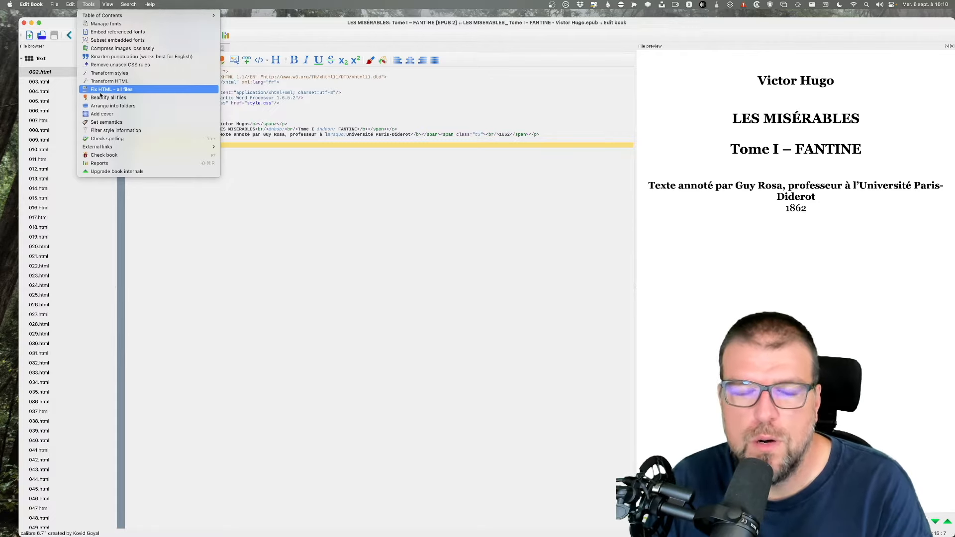
pyautogui.click(100, 90)
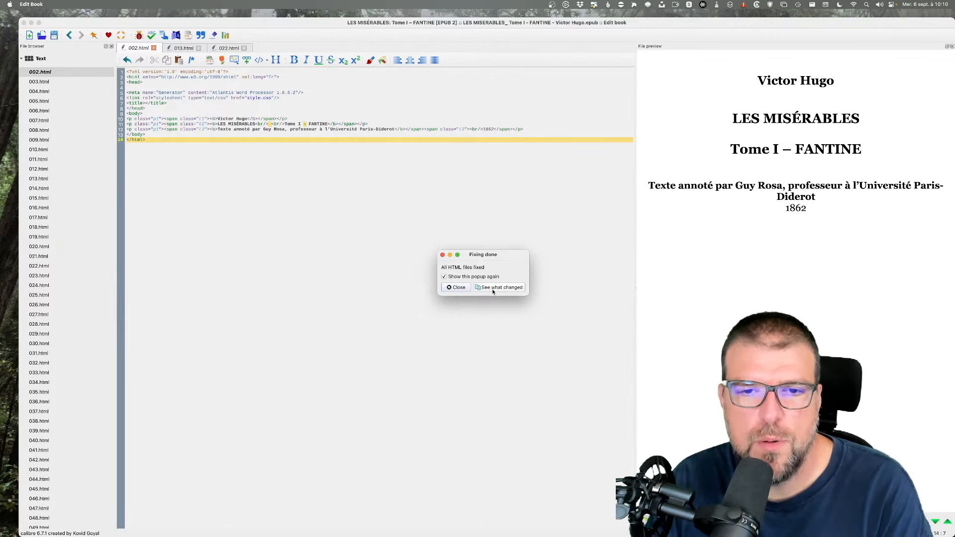
# Review the differences between the book before and after the HTML fix, and close the comparison.
pyautogui.click(493, 288)
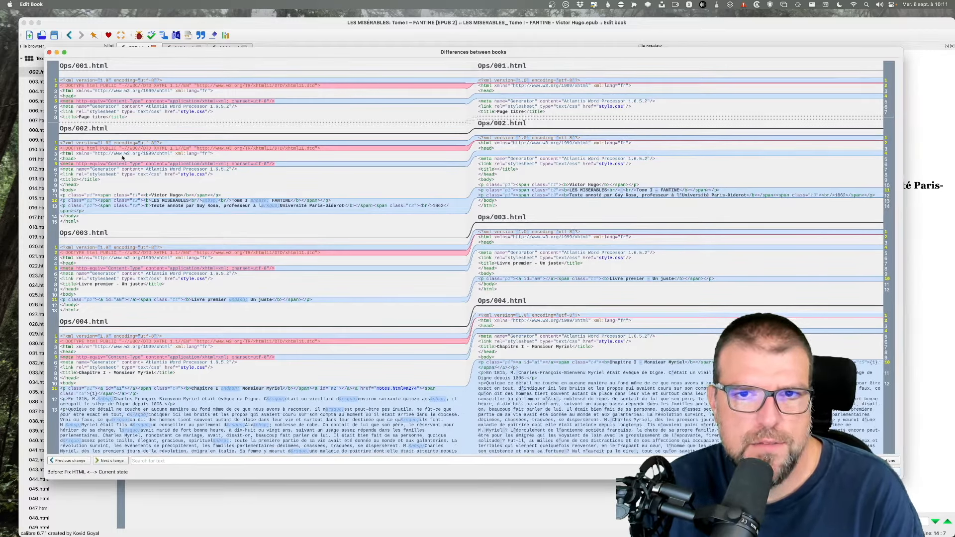
pyautogui.scroll(-1, 213, 319)
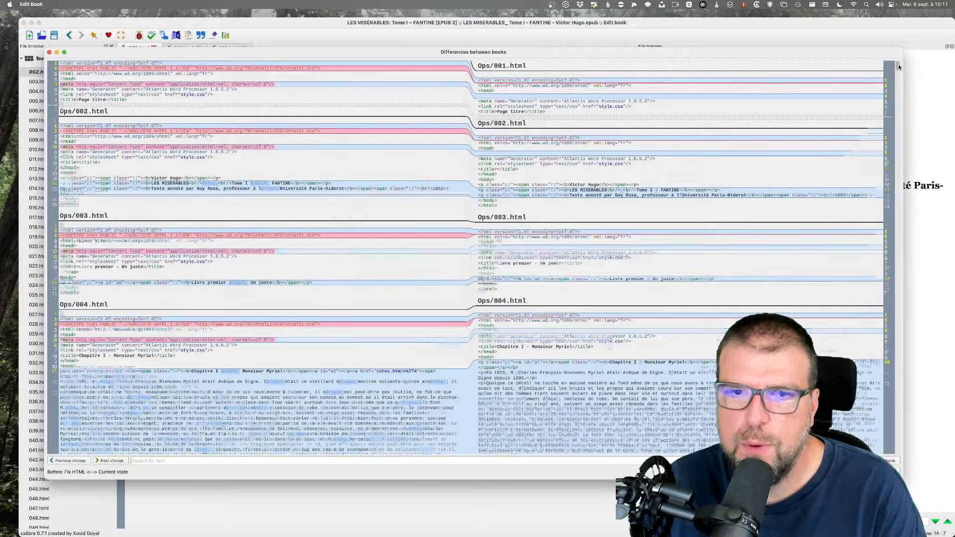
pyautogui.scroll(1, 898, 65)
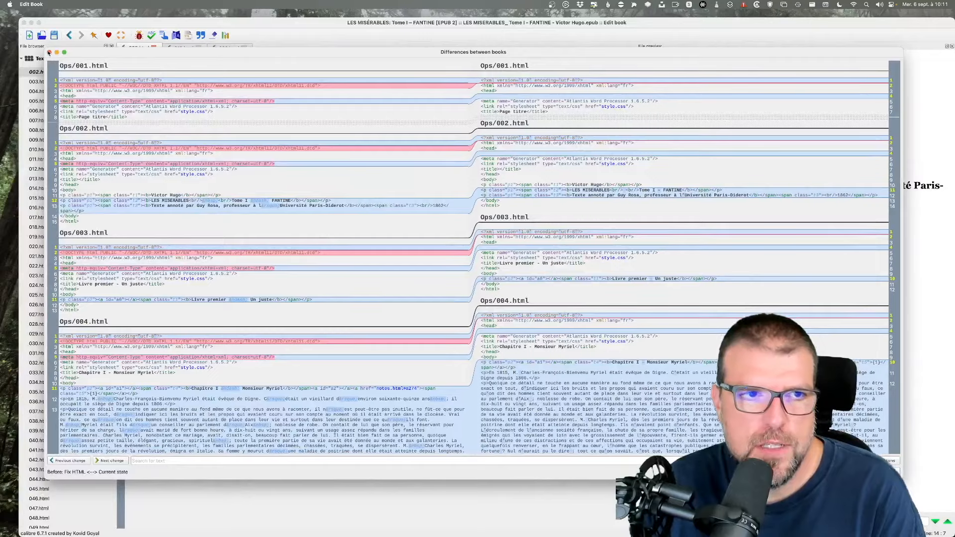
pyautogui.press('Escape')
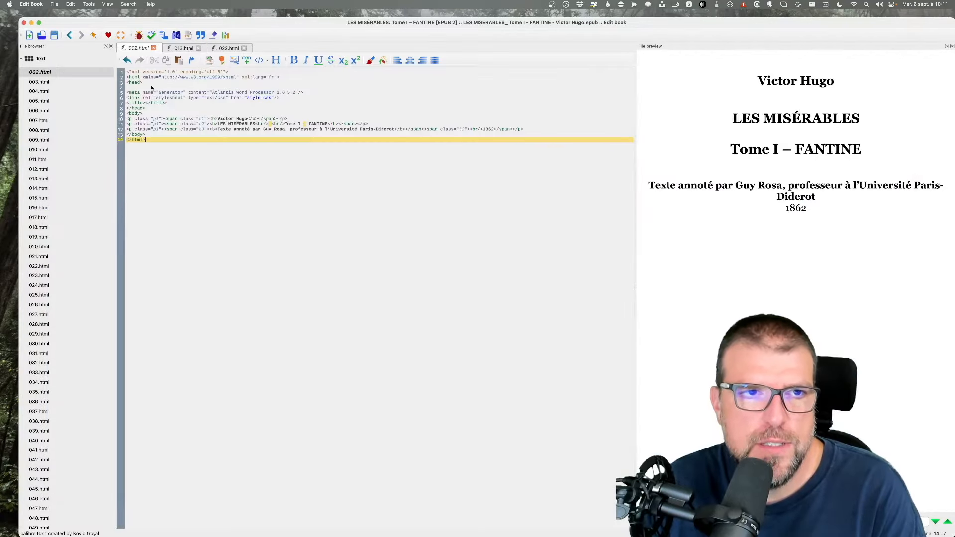
# Look over the book editing tools and quit the book editor without saving the changes.
pyautogui.click(92, 6)
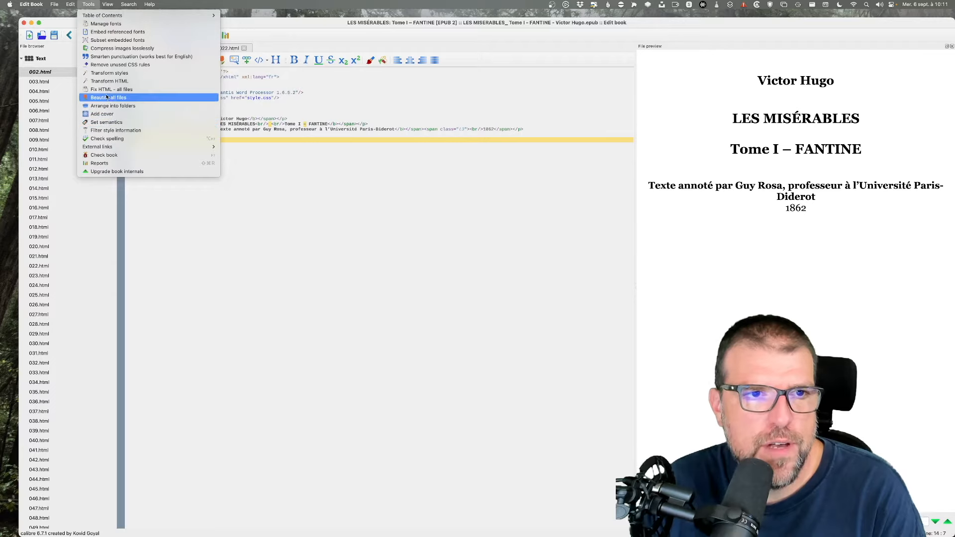
pyautogui.click(261, 213)
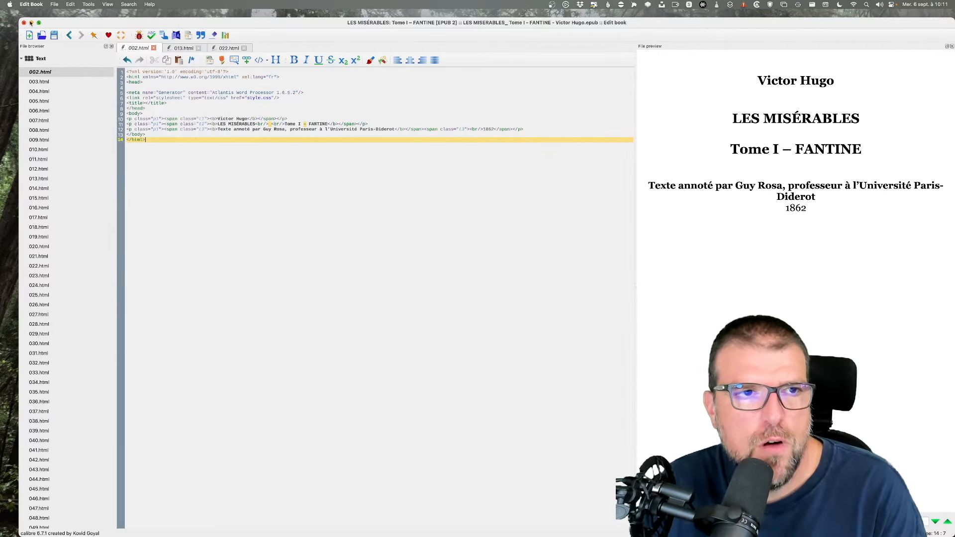
pyautogui.click(24, 23)
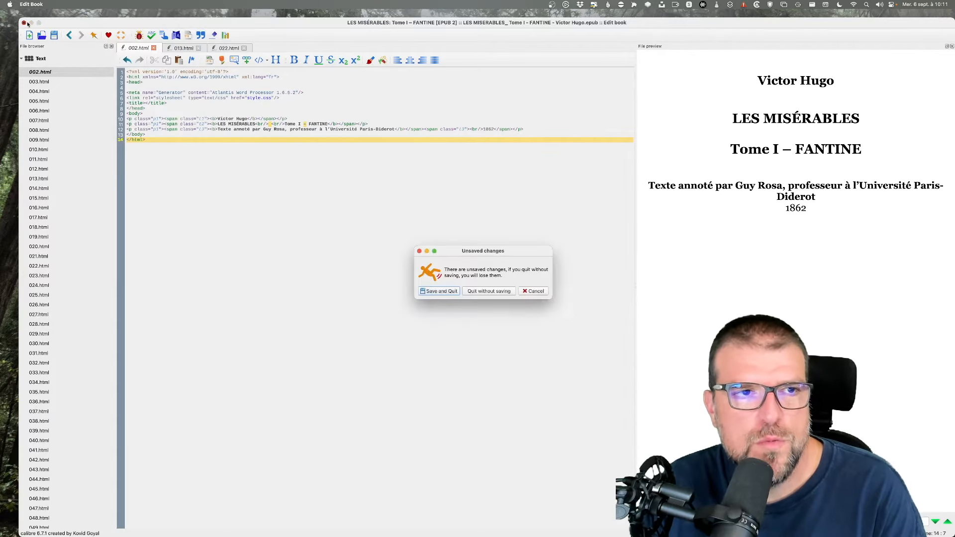
pyautogui.click(510, 294)
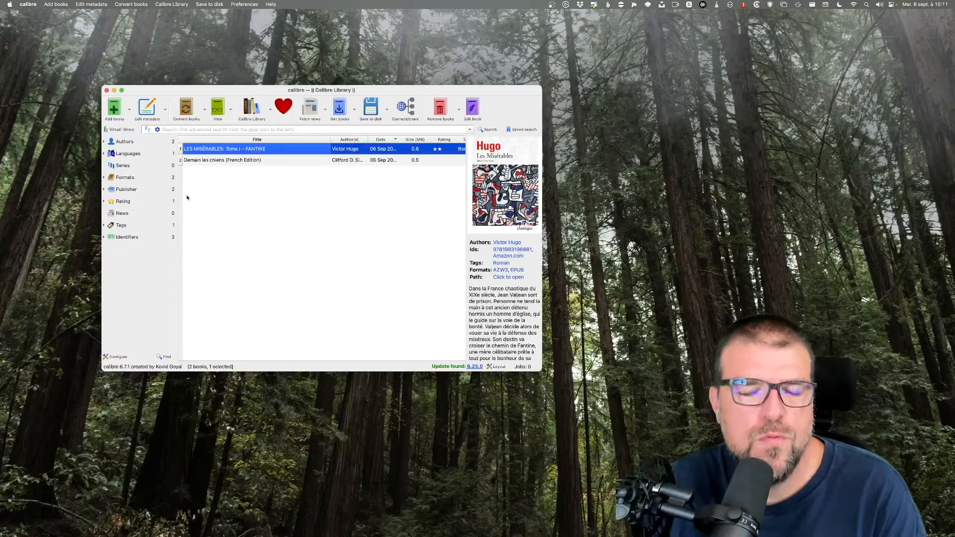
# Set the interface language to French in the Look & feel preferences, apply it and restart calibre.
pyautogui.click(28, 4)
pyautogui.click(30, 23)
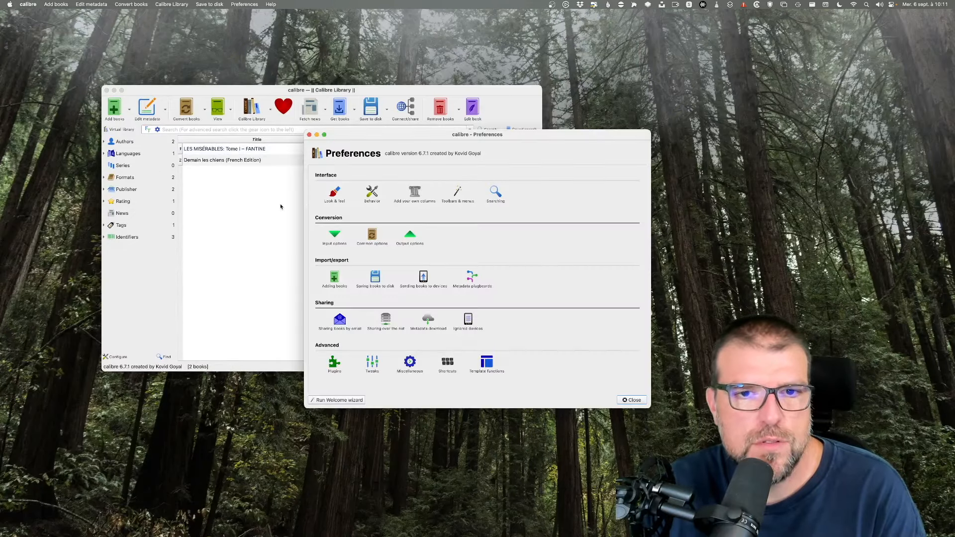
pyautogui.click(337, 201)
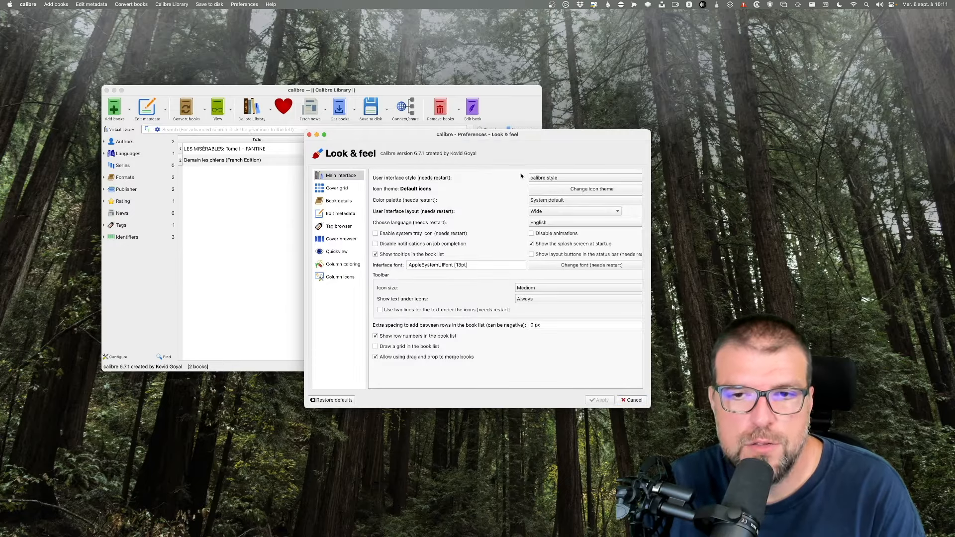
pyautogui.click(547, 222)
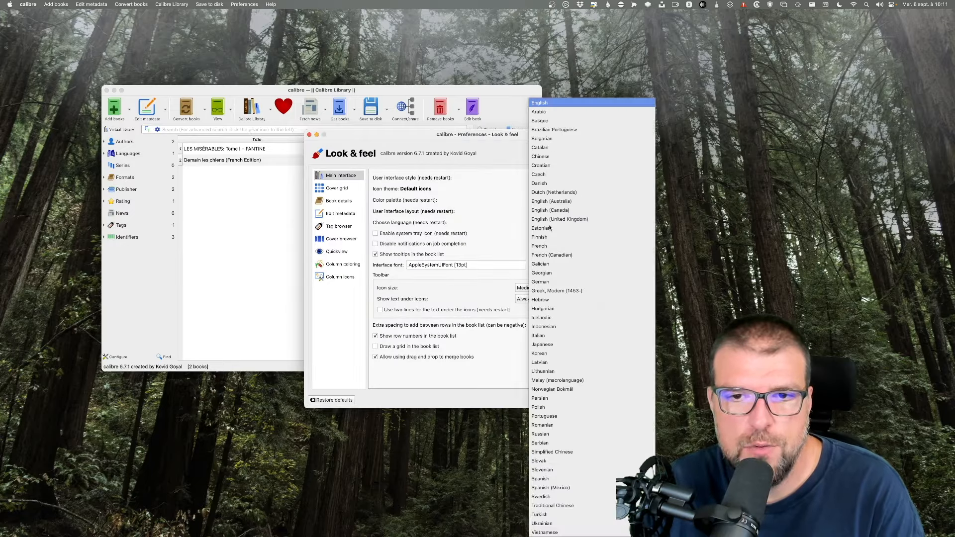
pyautogui.click(467, 231)
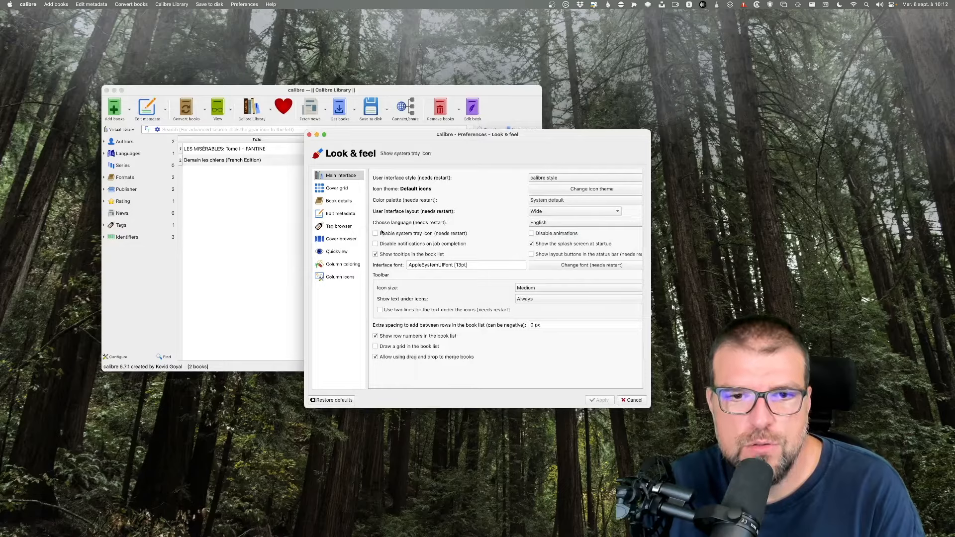
pyautogui.click(548, 224)
pyautogui.click(547, 246)
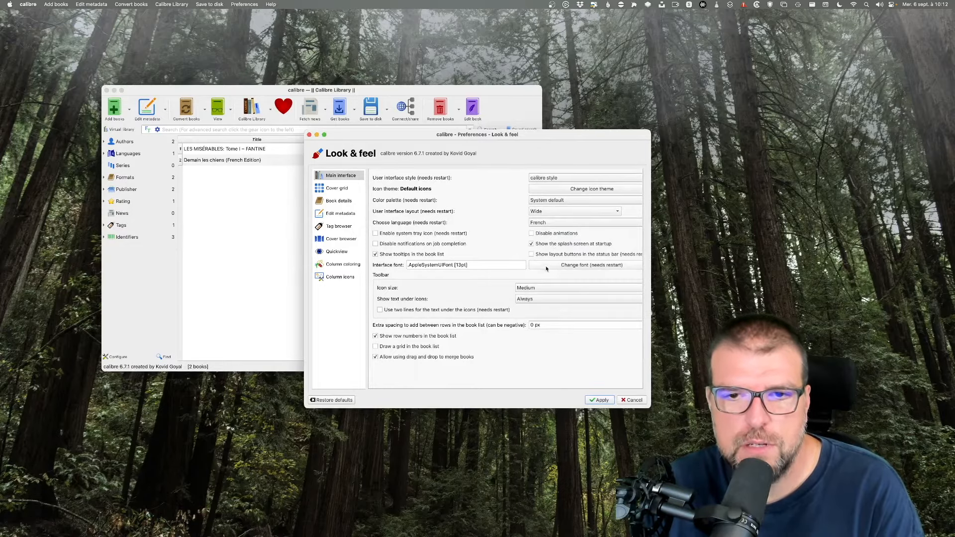
pyautogui.click(601, 399)
pyautogui.click(514, 281)
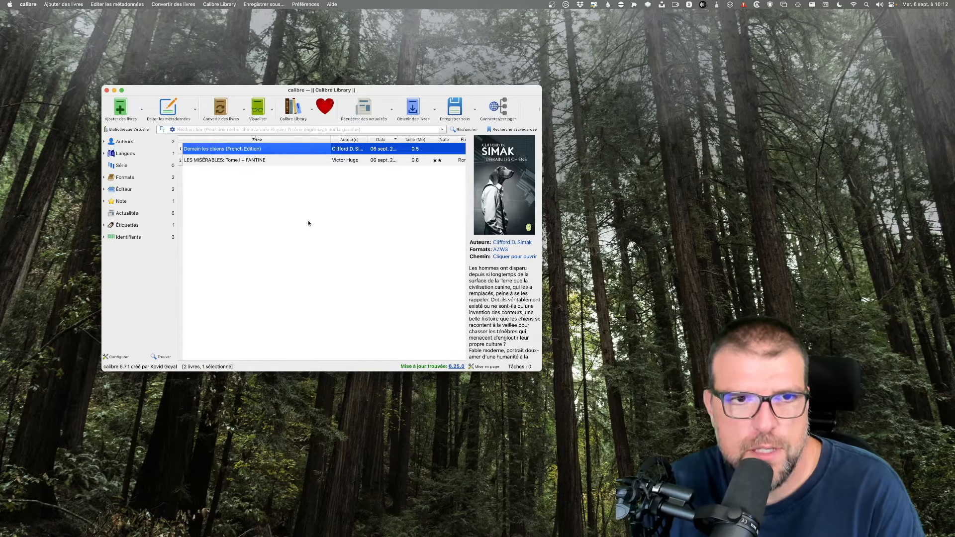
# Open the preferences for sharing books by e-mail (Partager des livres par courriel).
pyautogui.click(28, 5)
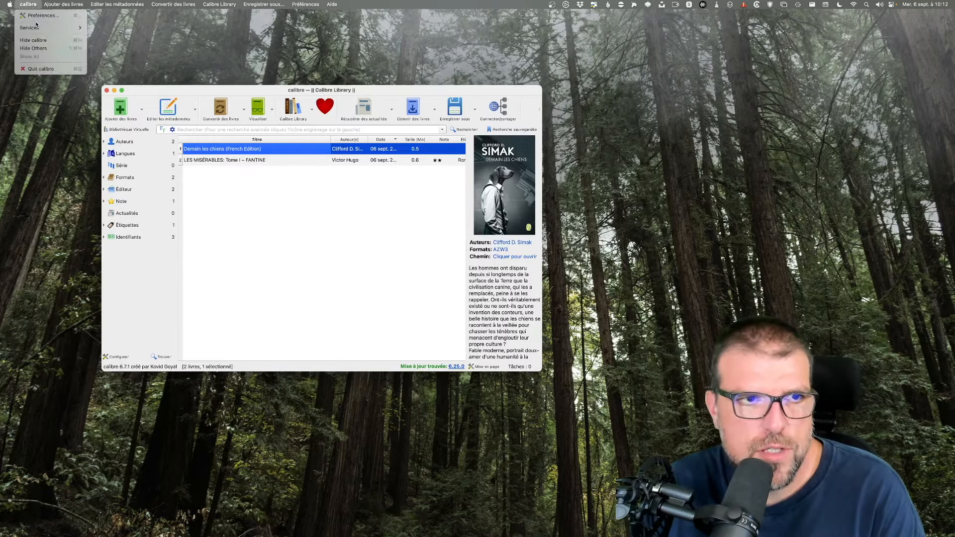
pyautogui.click(40, 17)
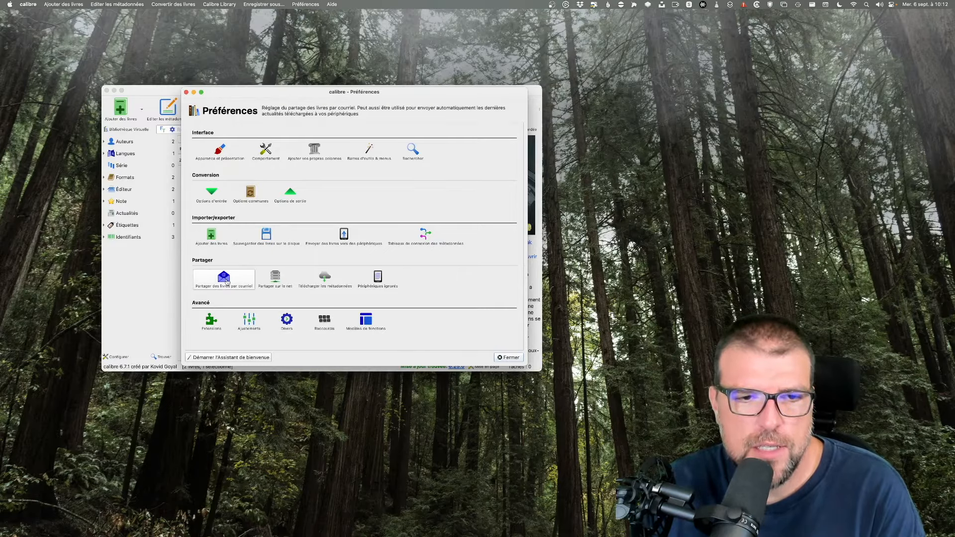
pyautogui.click(225, 279)
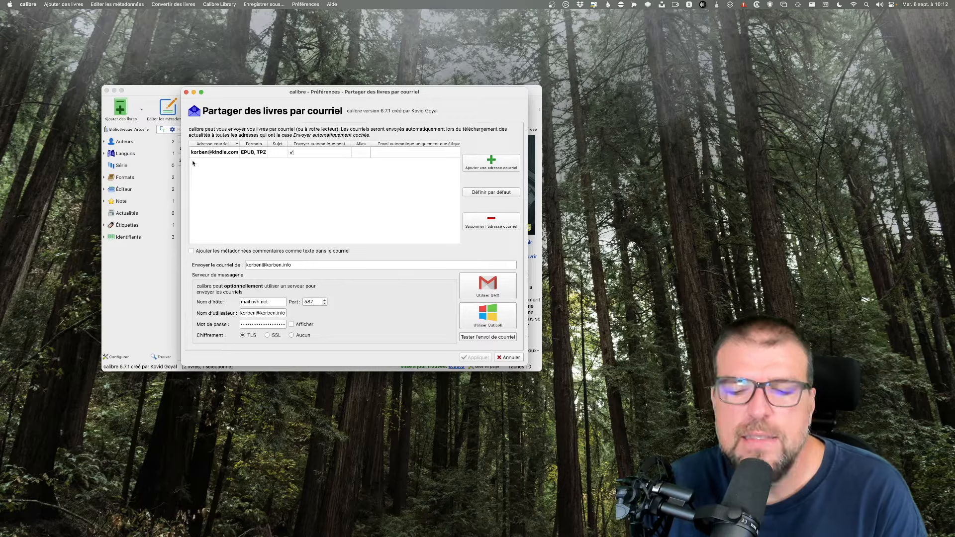
# Append AWZ3 and MOBI to the formats of the Kindle e-mail address.
pyautogui.click(207, 151)
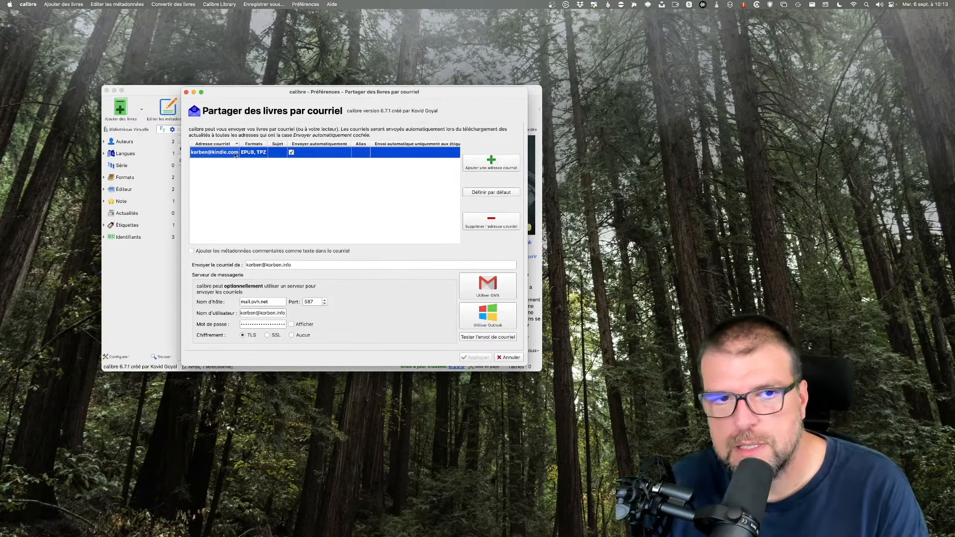
pyautogui.doubleClick(255, 152)
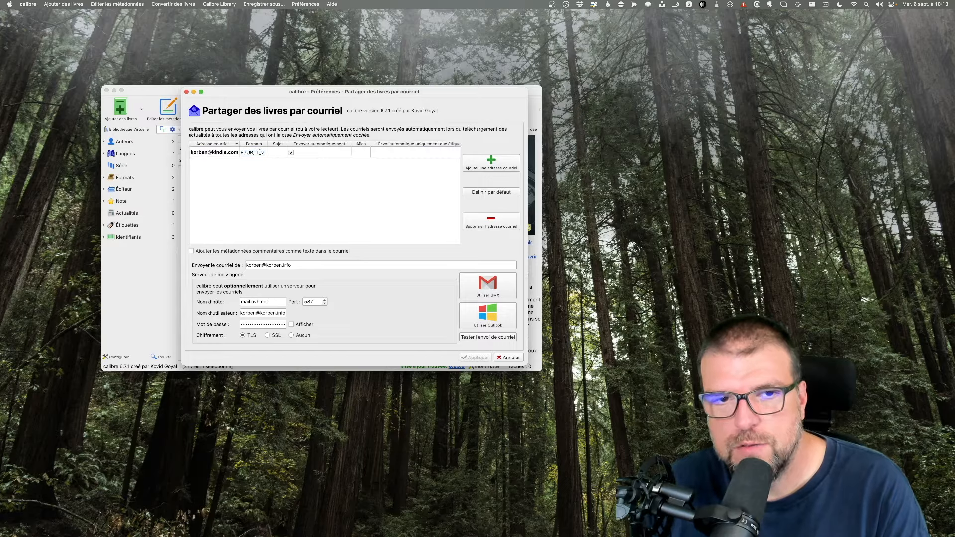
pyautogui.doubleClick(260, 152)
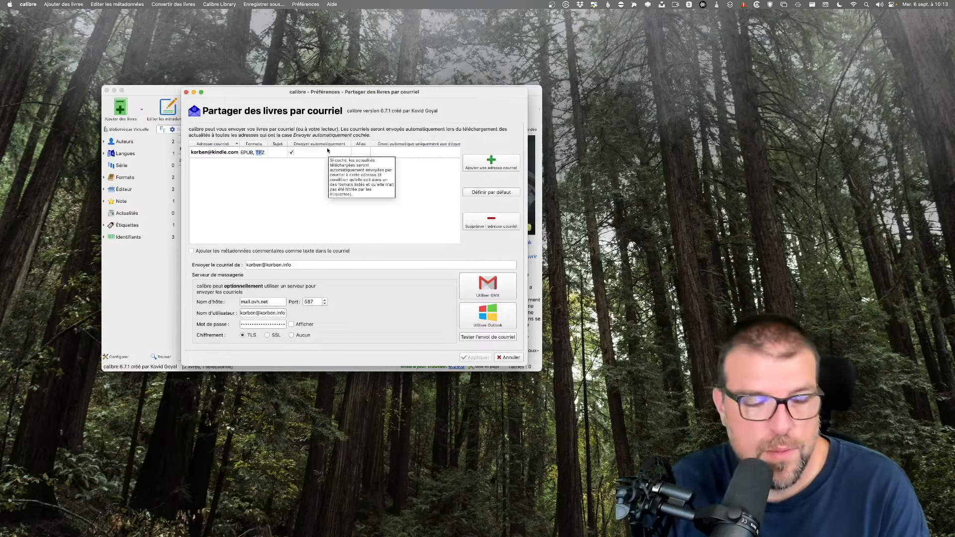
pyautogui.press('Right')
pyautogui.write(', AW')
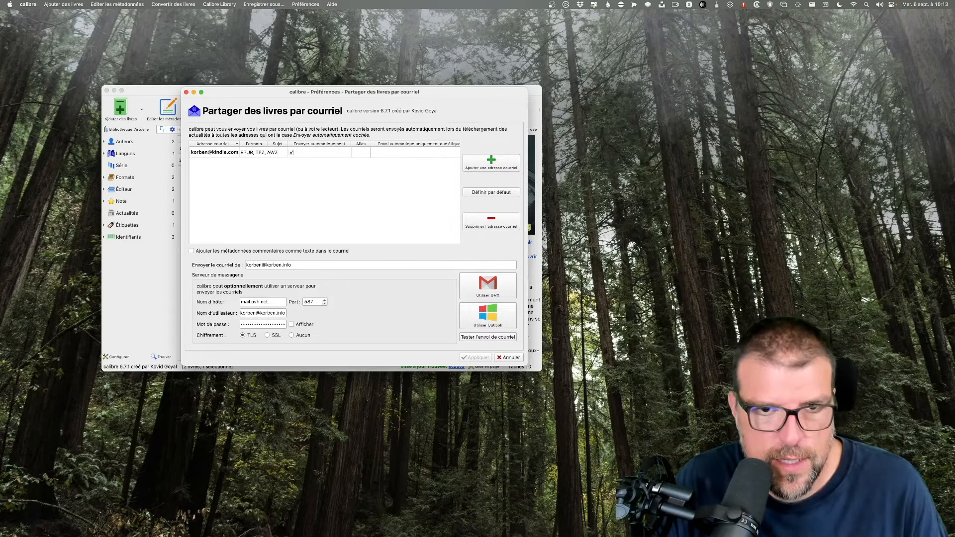
pyautogui.write('Z2')
pyautogui.press('BackSpace')
pyautogui.write('3')
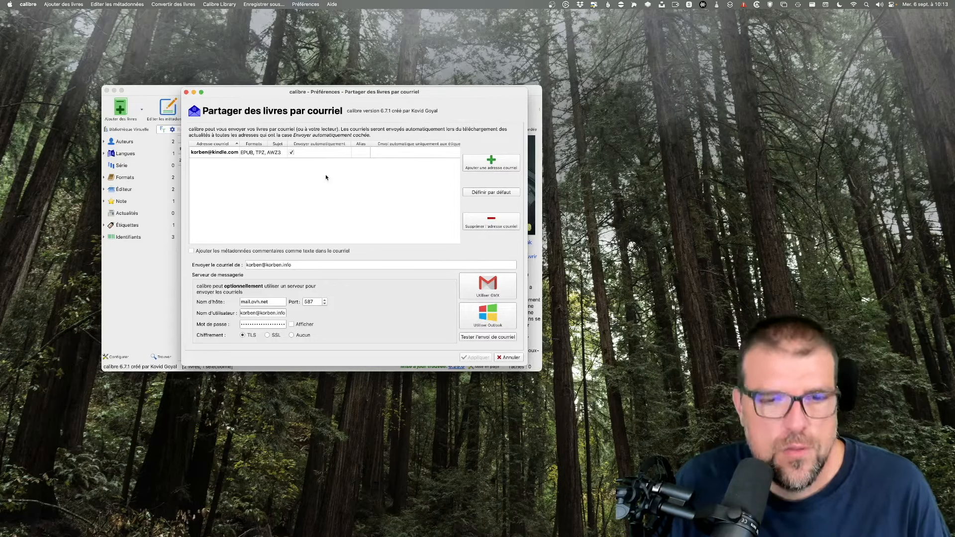
pyautogui.write(', MO')
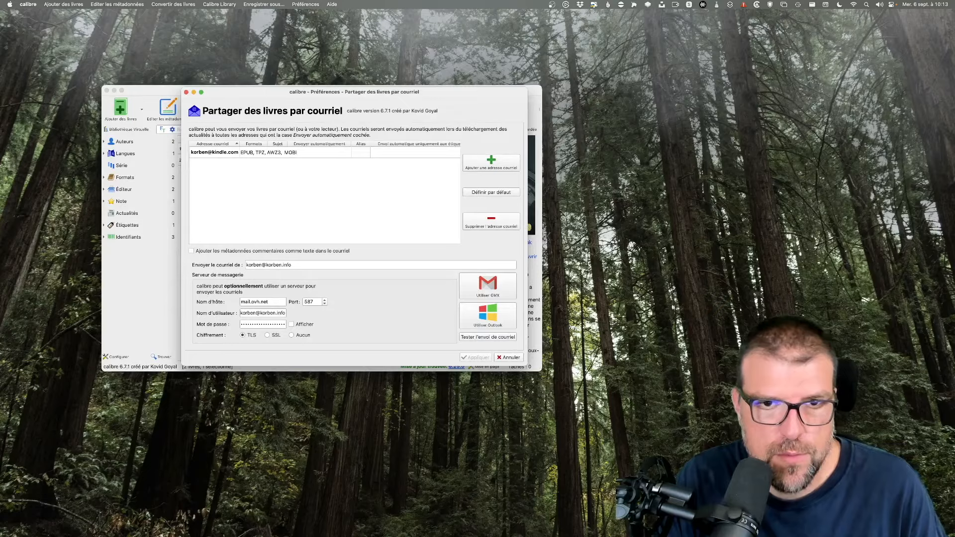
pyautogui.write('BI')
pyautogui.press('Return')
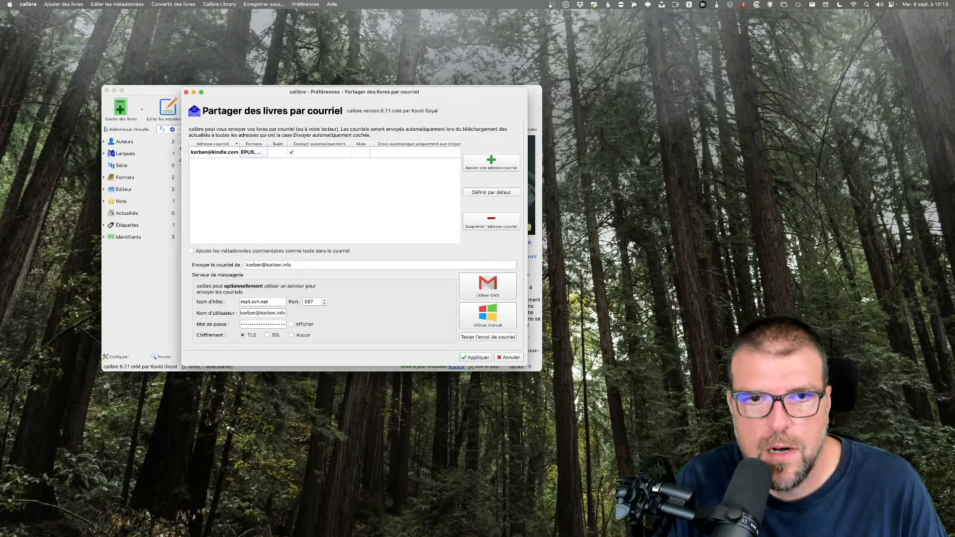
# Widen the Formats column and remove AWZ3 and MOBI from the Kindle address, keeping EPUB, TPZ.
pyautogui.moveTo(267, 143)
pyautogui.mouseDown()
pyautogui.moveTo(325, 144)
pyautogui.moveTo(264, 151)
pyautogui.mouseUp()
pyautogui.doubleClick(296, 152)
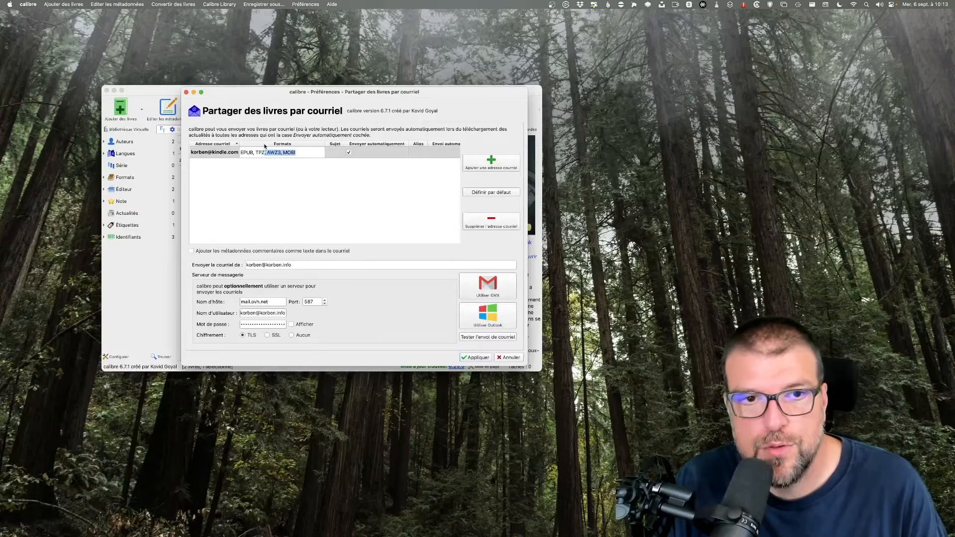
pyautogui.press('BackSpace')
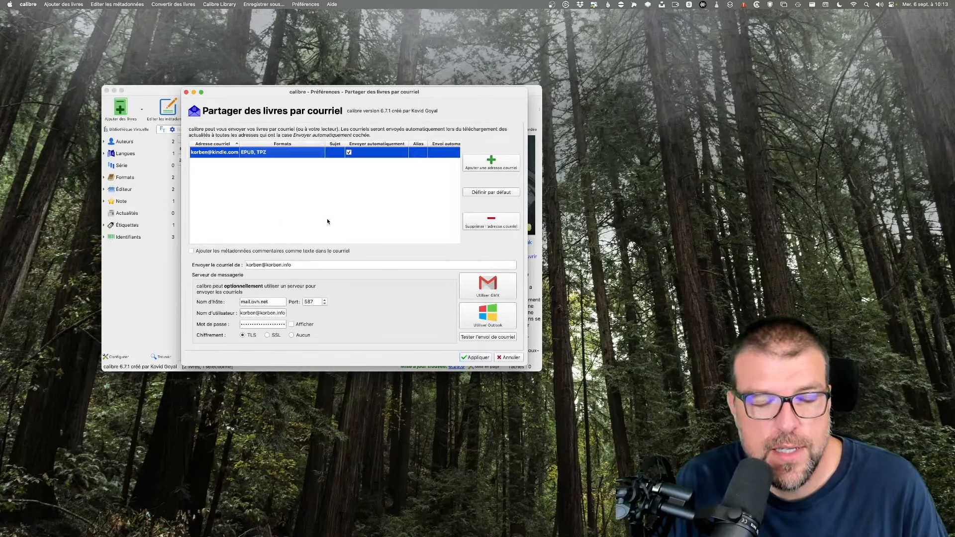
# Turn off automatic sending of downloaded news for the Kindle address and widen the preferences window.
pyautogui.moveTo(351, 154)
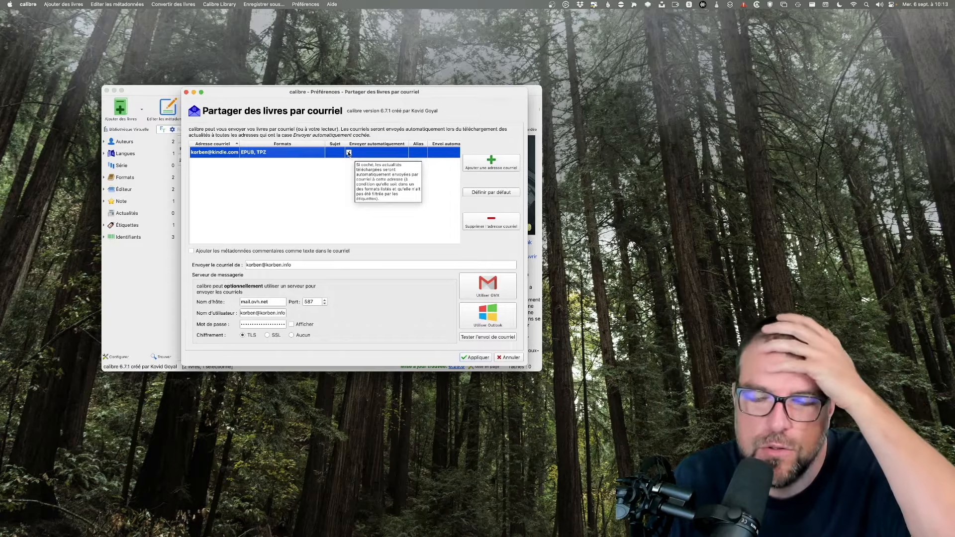
pyautogui.click(349, 152)
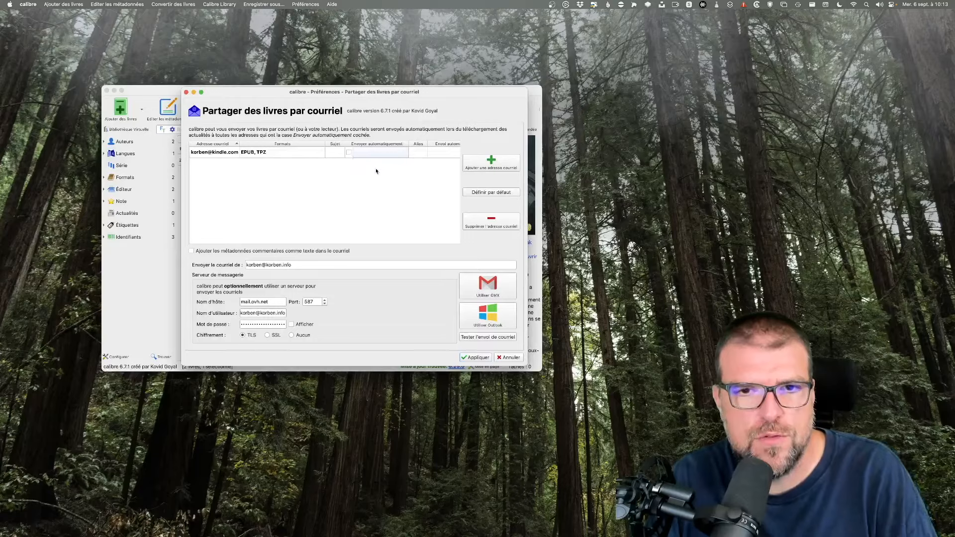
pyautogui.click(199, 154)
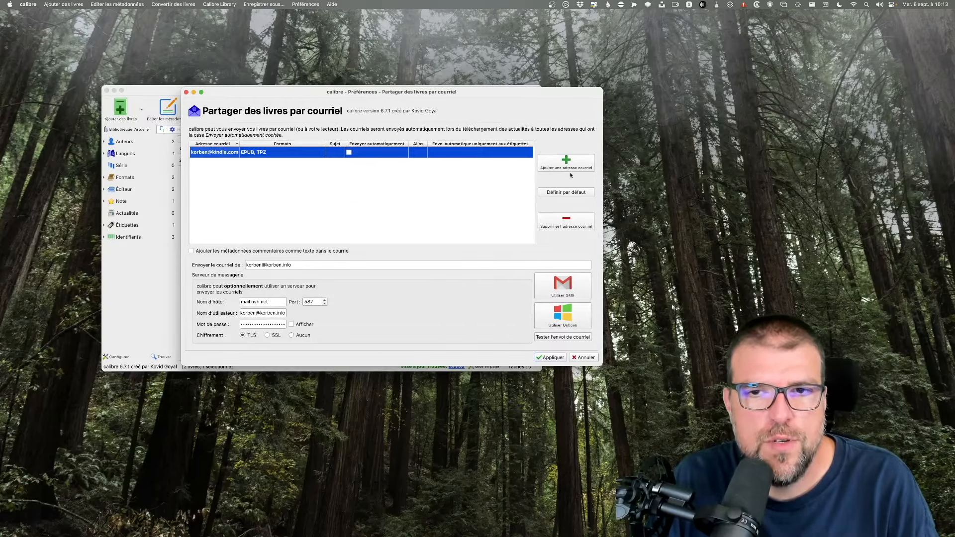
# Add a new e-mail address entry to the recipient list and delete it again.
pyautogui.click(568, 165)
pyautogui.click(225, 181)
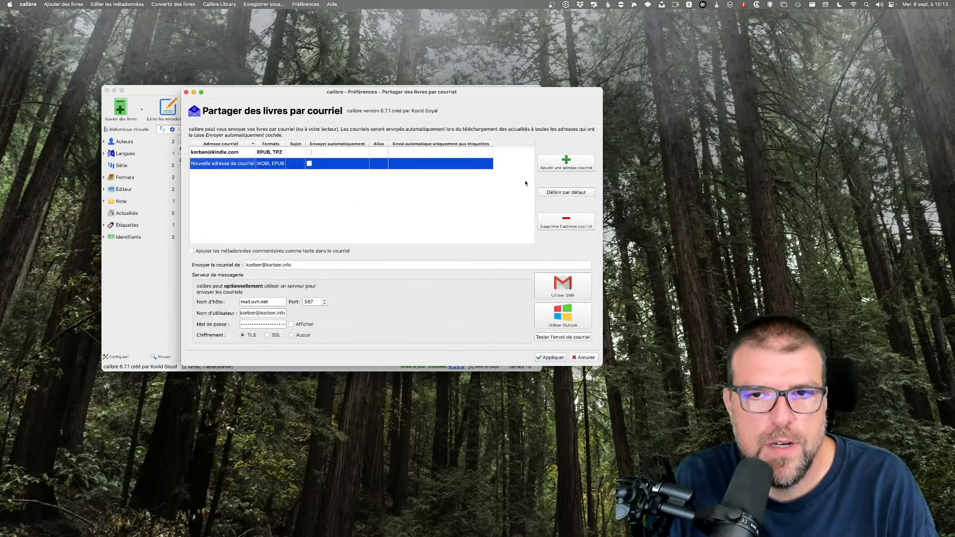
pyautogui.click(560, 220)
# Set the Kindle e-mail address as the default recipient.
pyautogui.click(230, 151)
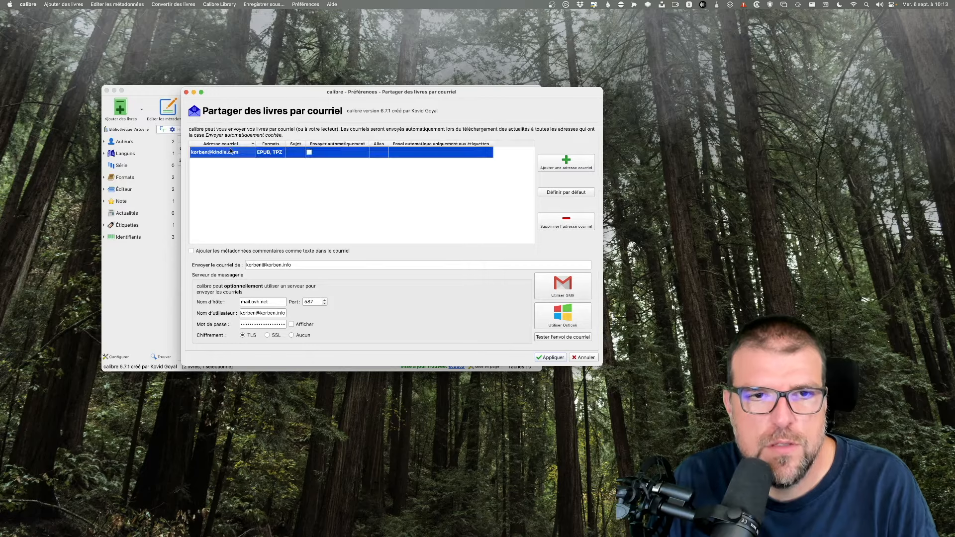
pyautogui.click(557, 192)
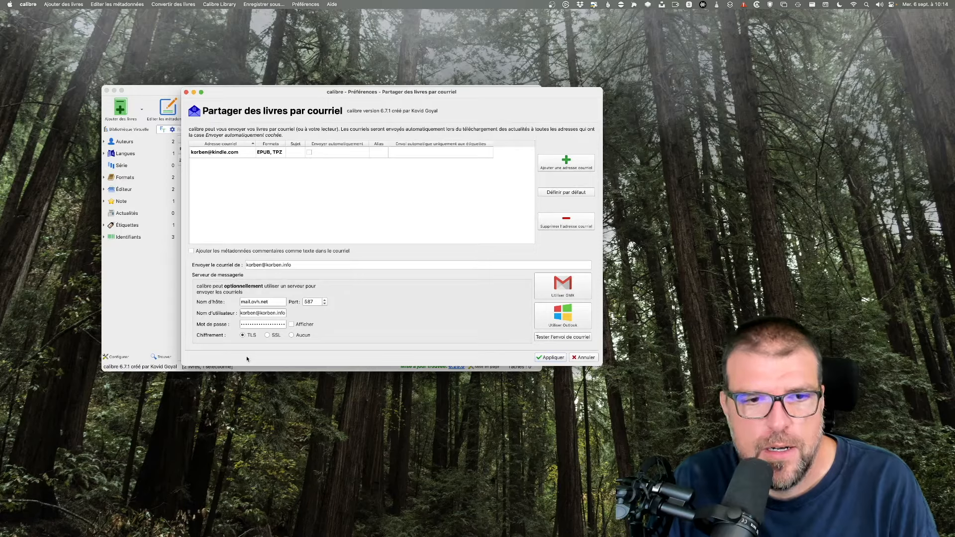
# Examine the sender address field and the GMX account setup, cancelling the setup without entering credentials.
pyautogui.moveTo(403, 96); pyautogui.dragTo(331, 95)
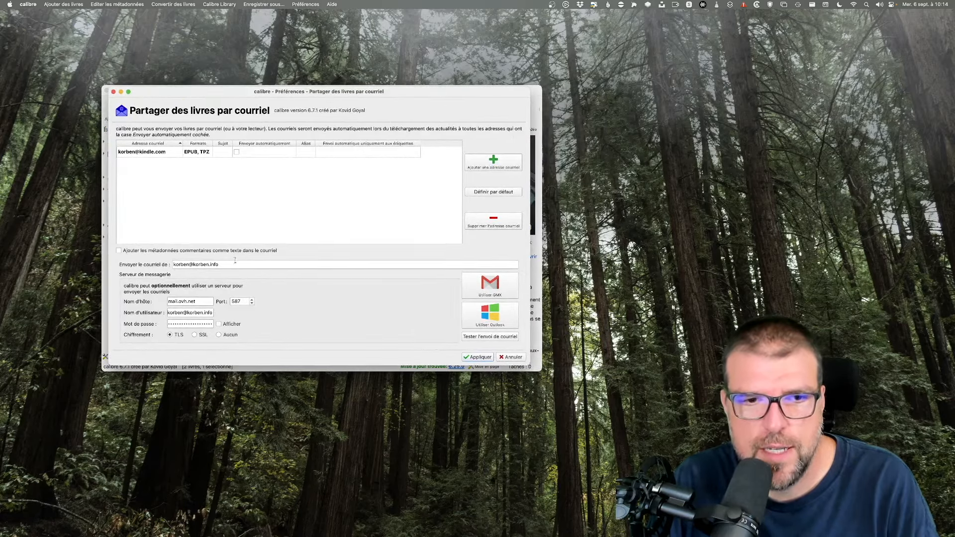
pyautogui.moveTo(154, 269); pyautogui.dragTo(131, 256)
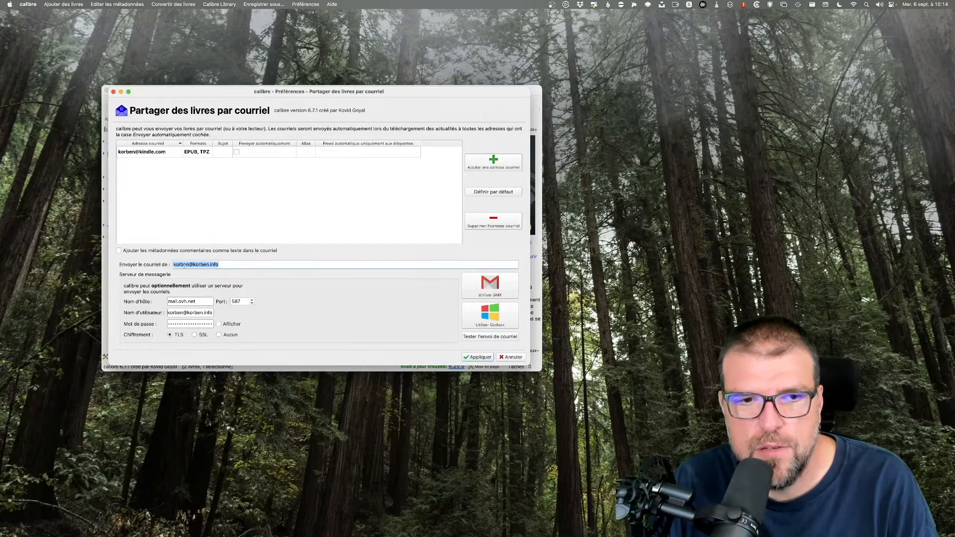
pyautogui.click(490, 286)
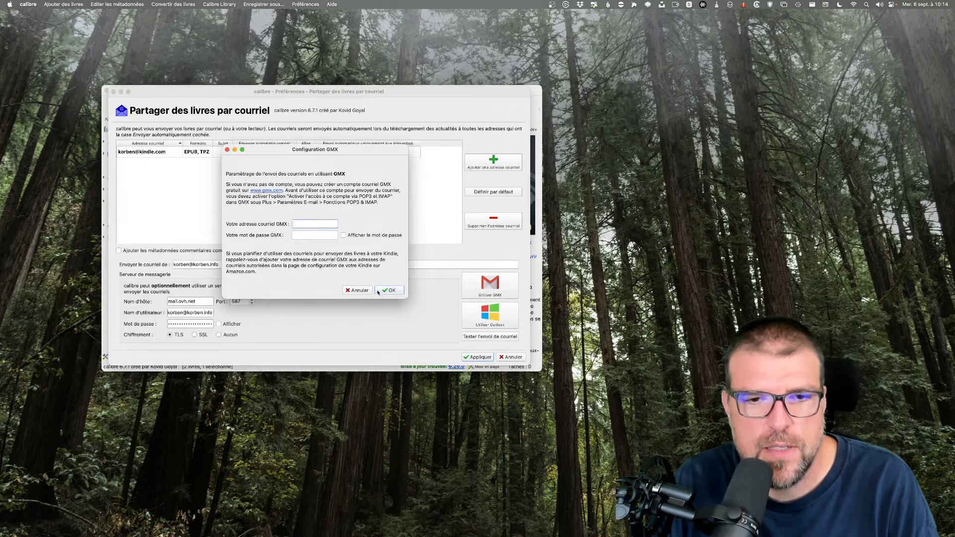
pyautogui.click(359, 291)
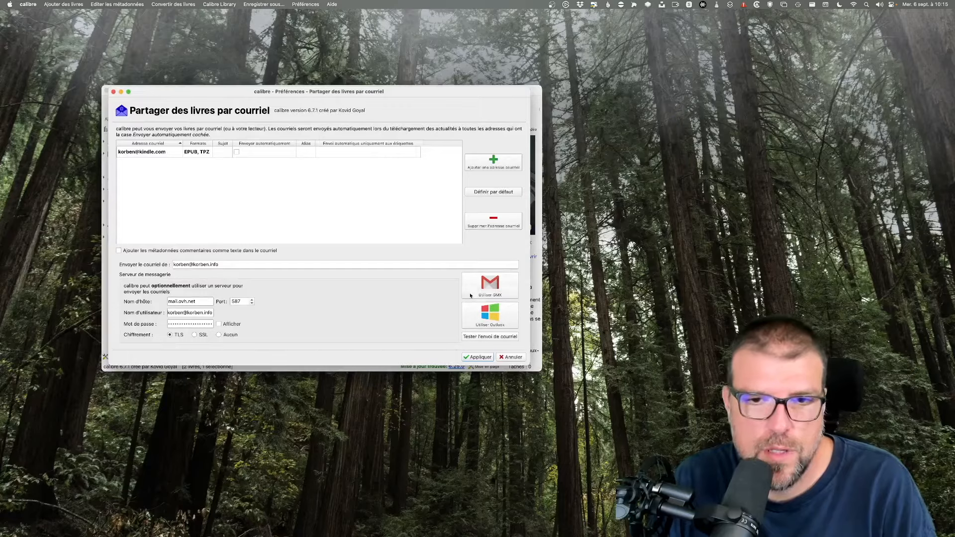
# Start the e-mail sending test but decline to display the password, and apply and close the sharing preferences.
pyautogui.click(485, 337)
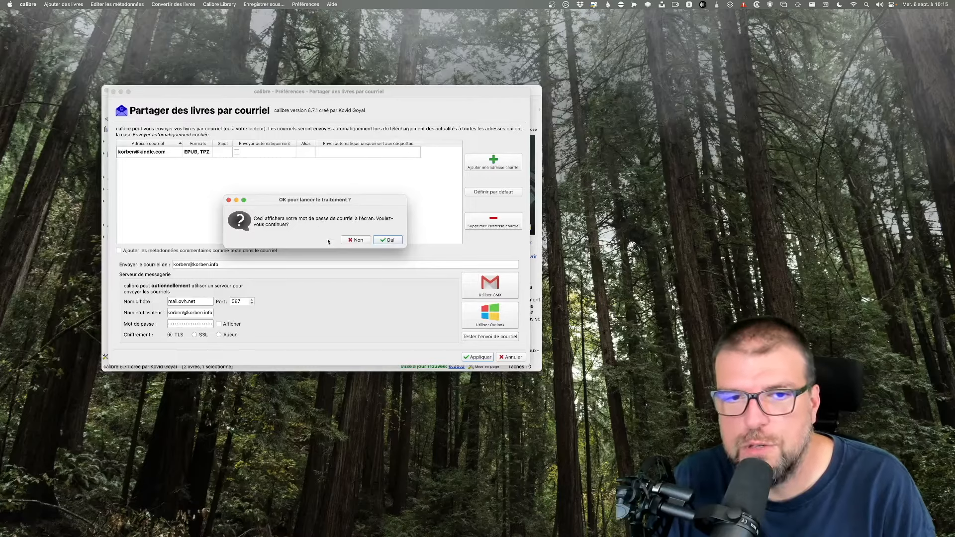
pyautogui.click(355, 240)
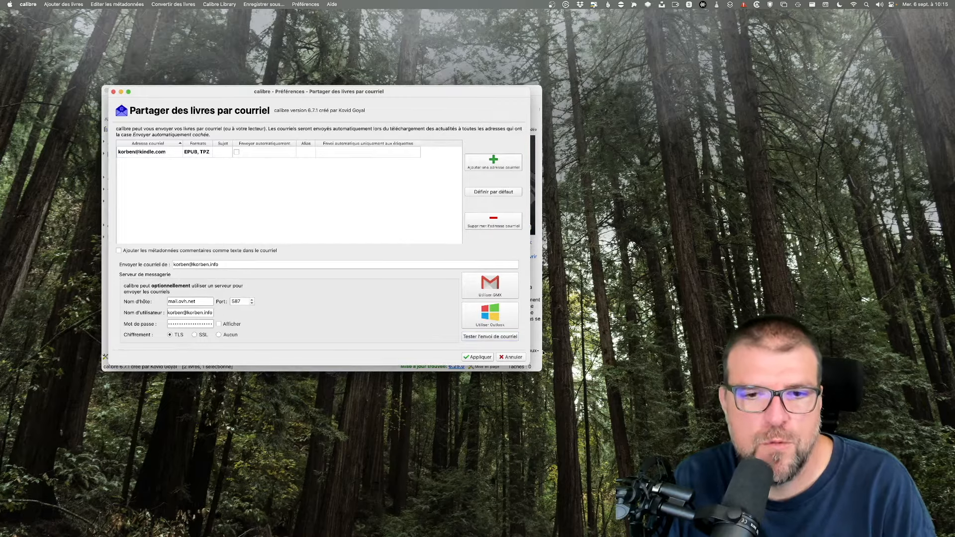
pyautogui.click(489, 356)
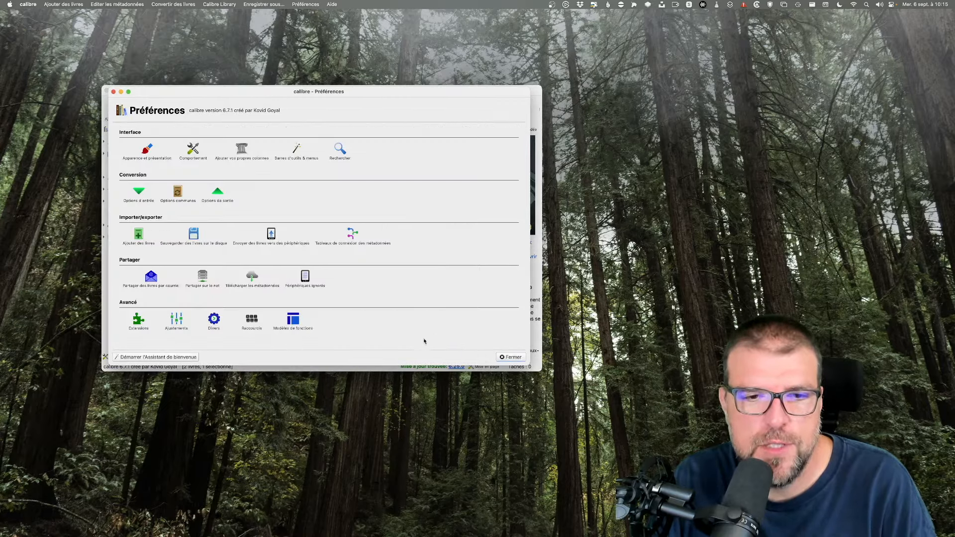
pyautogui.press('Escape')
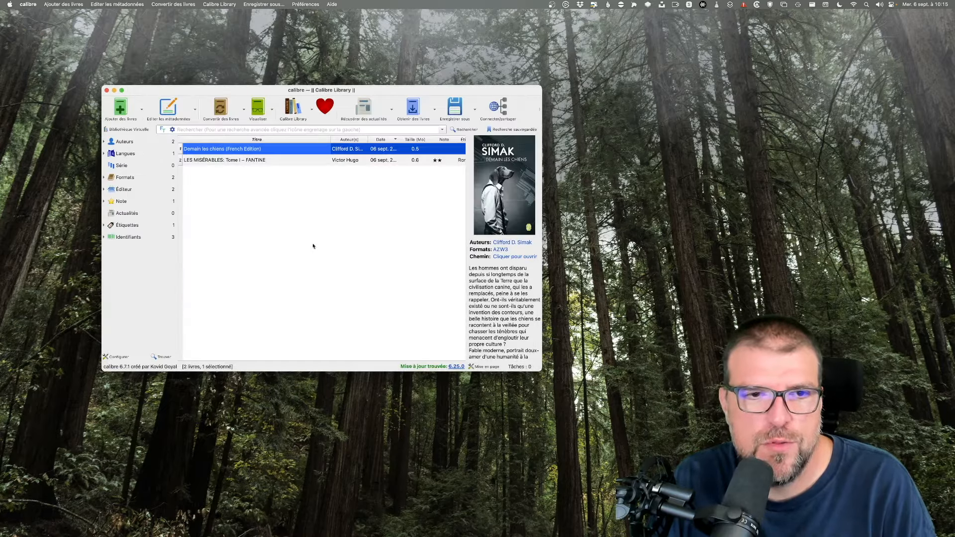
# Send LES MISÉRABLES: Tome I – FANTINE by e-mail to the Kindle address and check the sending job in the task list.
pyautogui.click(197, 160)
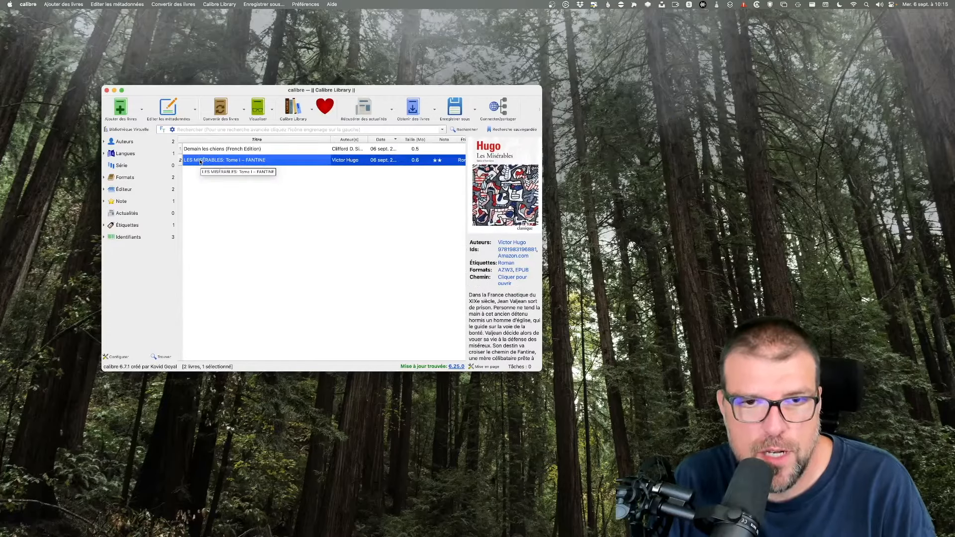
pyautogui.rightClick(201, 161)
pyautogui.moveTo(239, 192)
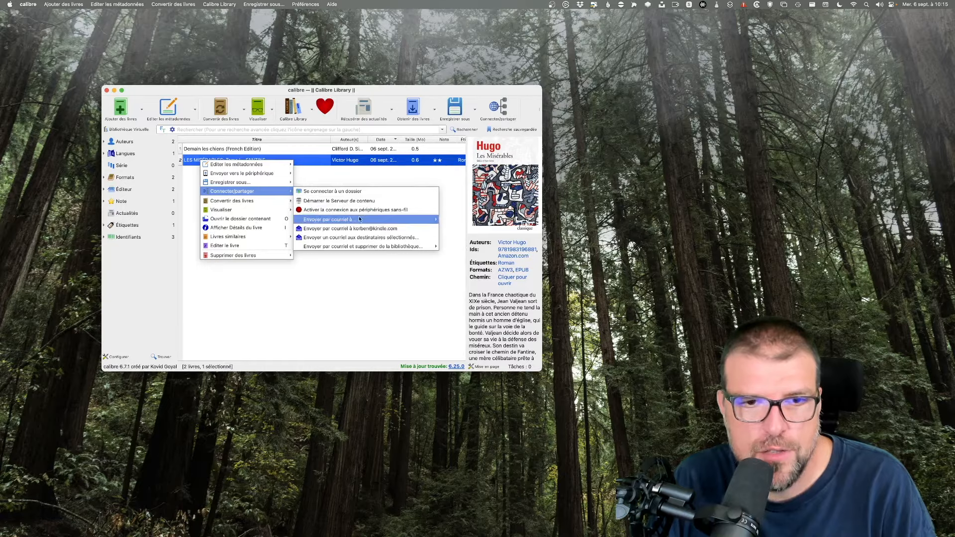
pyautogui.moveTo(360, 220)
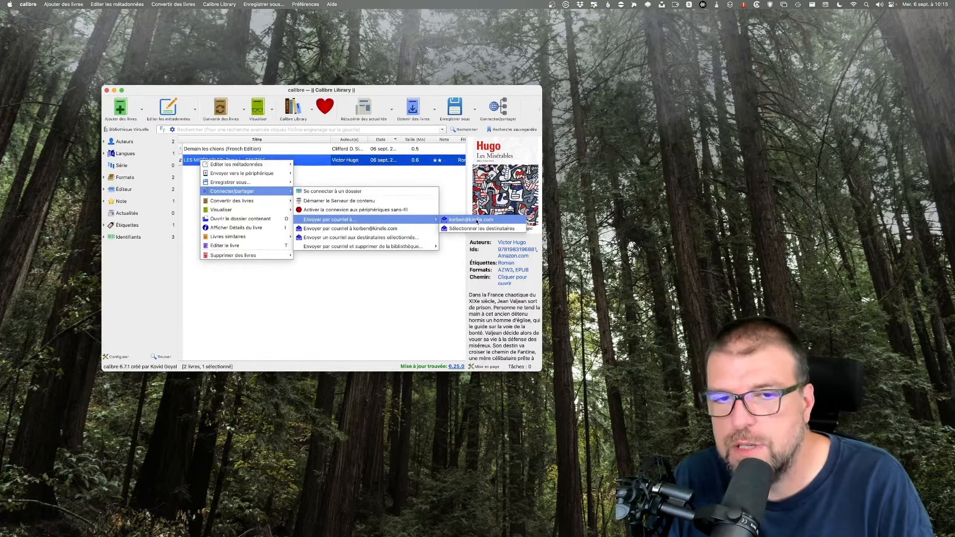
pyautogui.click(477, 220)
pyautogui.click(509, 366)
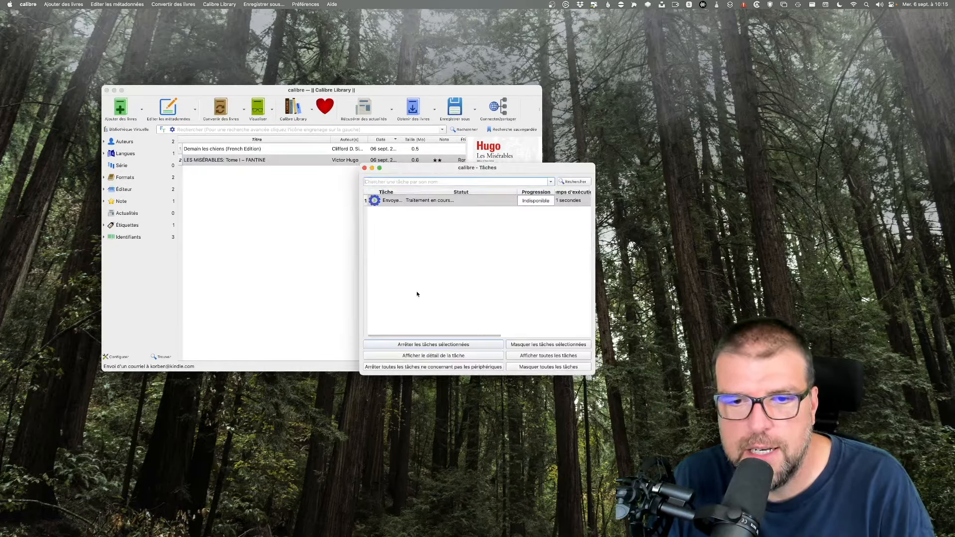
pyautogui.press('Escape')
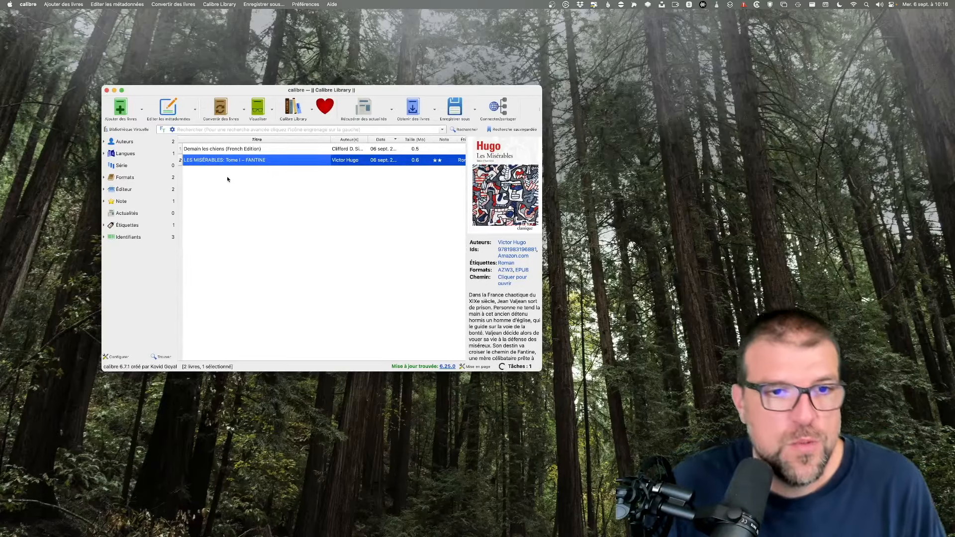
# Try to open Demain les chiens (French Edition) in the e-book viewer and close the viewer.
pyautogui.click(224, 148)
pyautogui.rightClick(225, 148)
pyautogui.moveTo(279, 192)
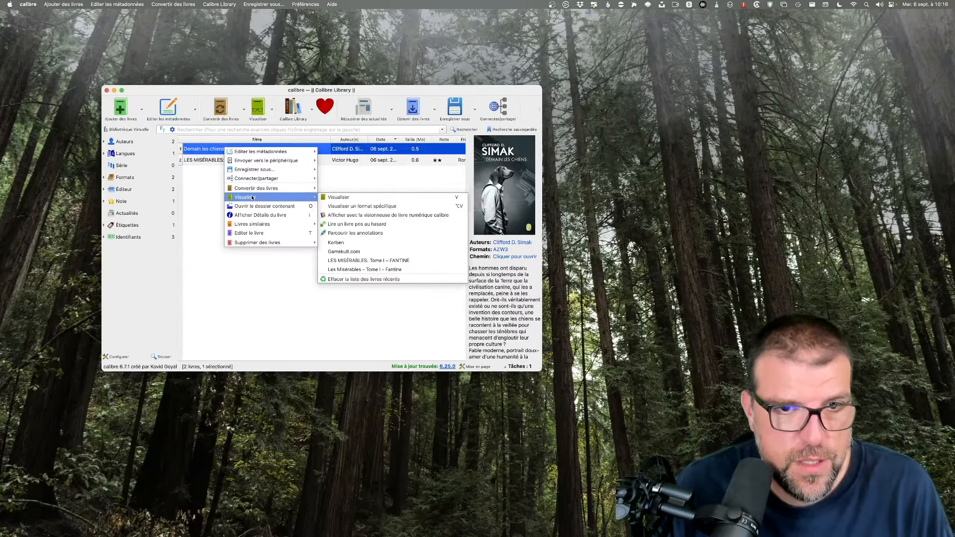
pyautogui.click(367, 201)
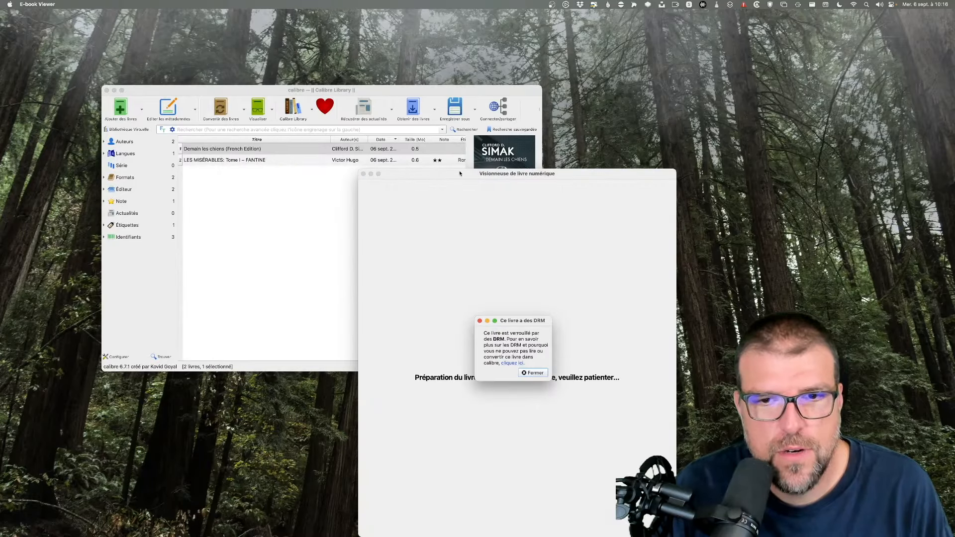
pyautogui.click(532, 373)
pyautogui.press('super+w')
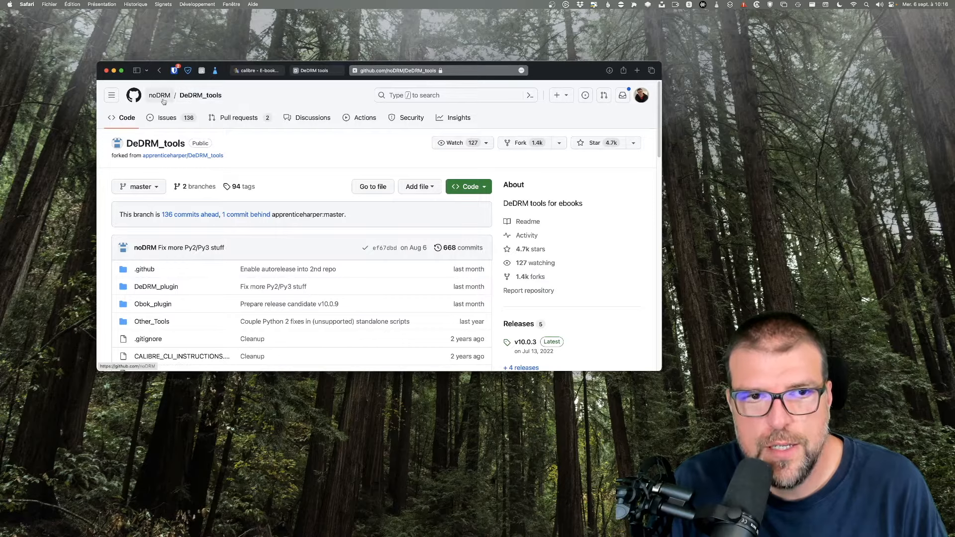
# Switch to the dedrm.com page in Safari and select Demain les chiens (French Edition).azw3 as the e-book file.
pyautogui.moveTo(162, 101)
pyautogui.click(309, 71)
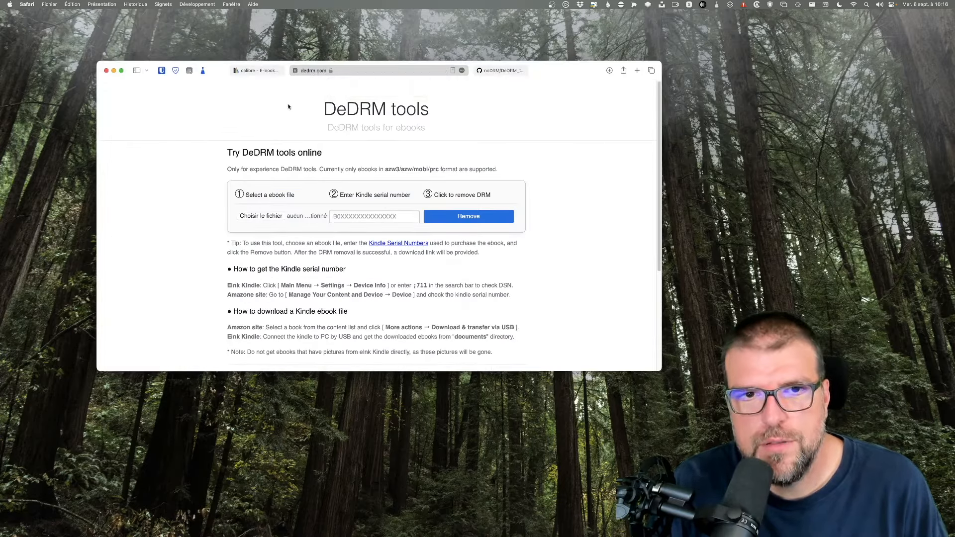
pyautogui.moveTo(289, 107); pyautogui.dragTo(463, 106)
pyautogui.click(466, 111)
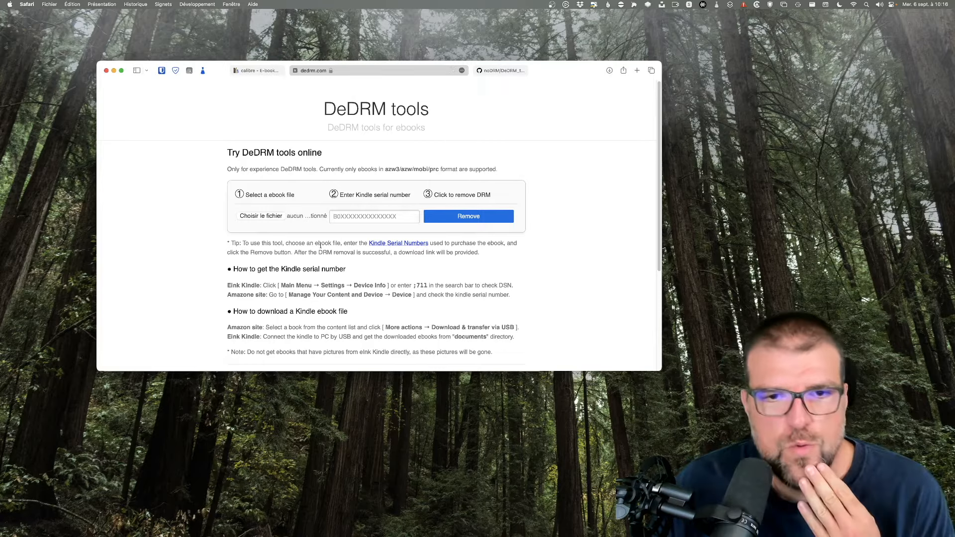
pyautogui.click(277, 222)
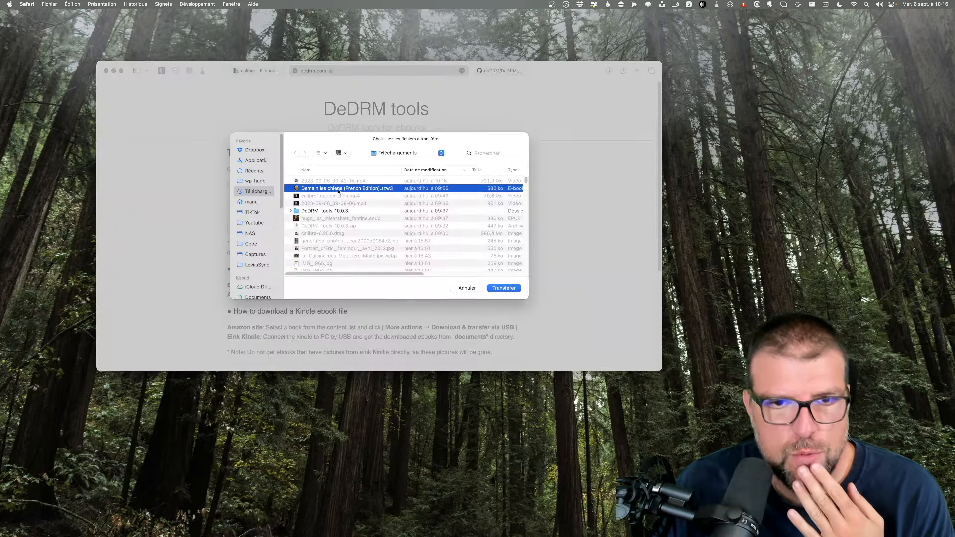
pyautogui.click(504, 288)
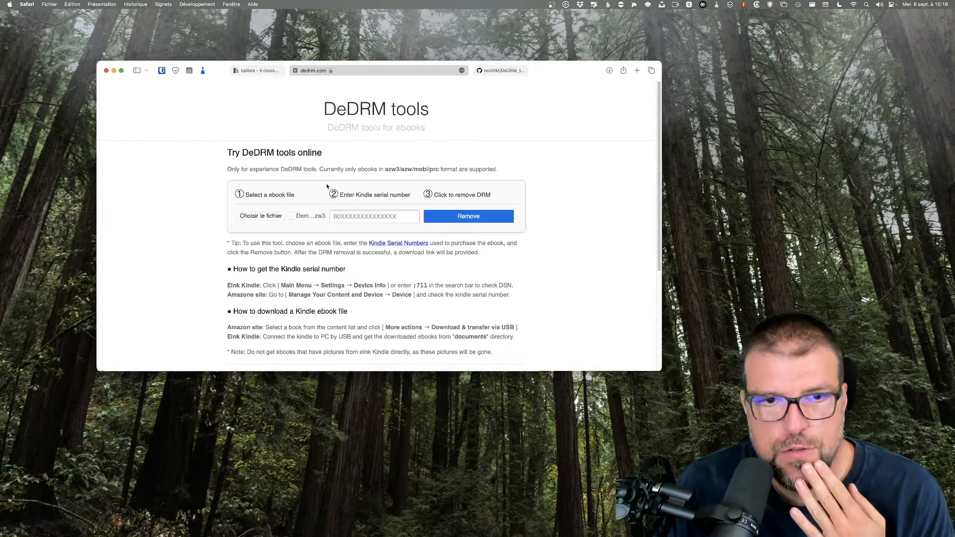
pyautogui.click(357, 217)
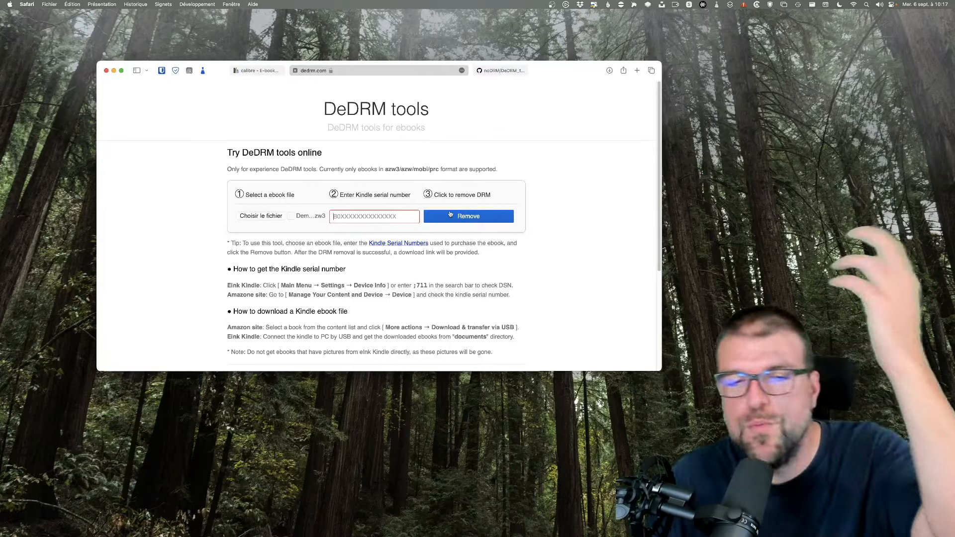
# Find the local-use section of the DeDRM tools page and open the forked version's noDRM/DeDRM_tools repository on GitHub.
pyautogui.moveTo(551, 69); pyautogui.dragTo(830, 118)
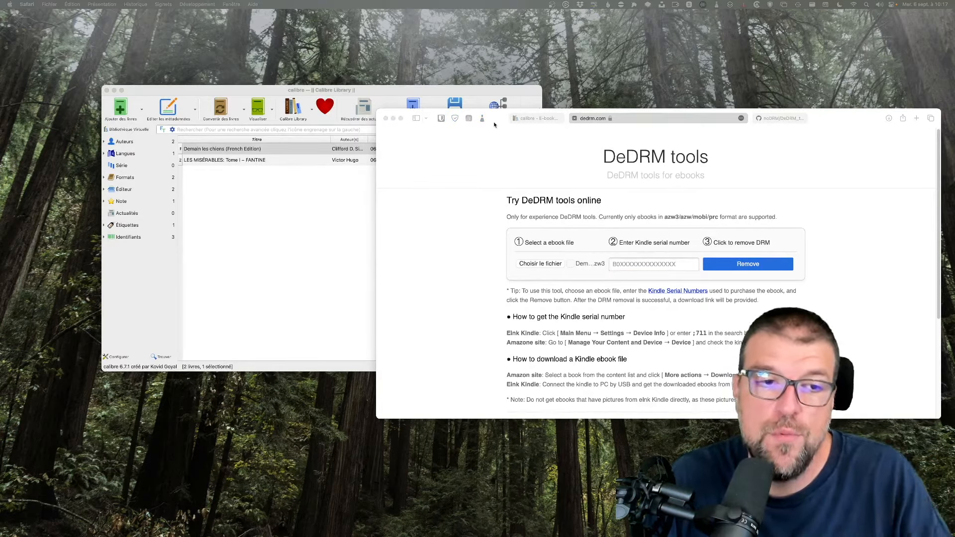
pyautogui.moveTo(494, 122); pyautogui.dragTo(401, 139)
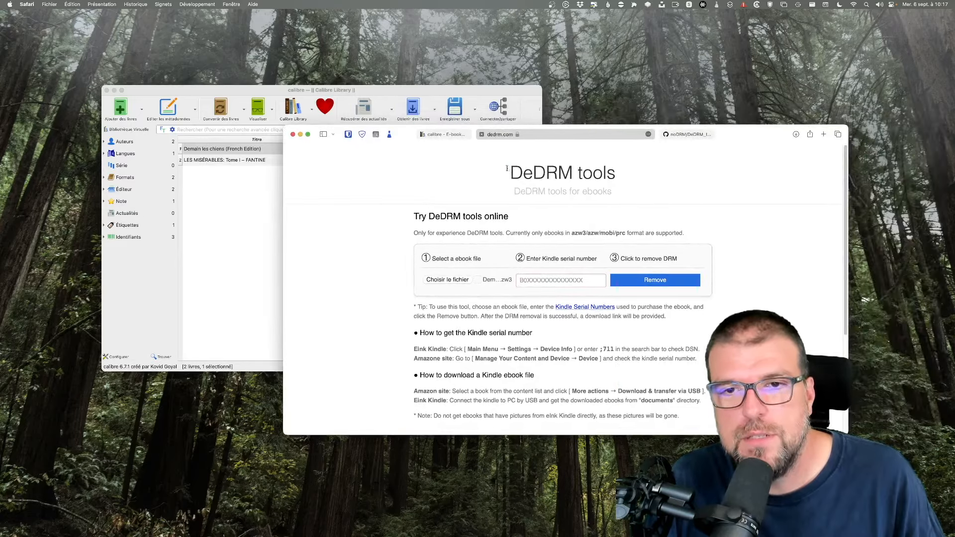
pyautogui.moveTo(510, 173); pyautogui.dragTo(616, 172)
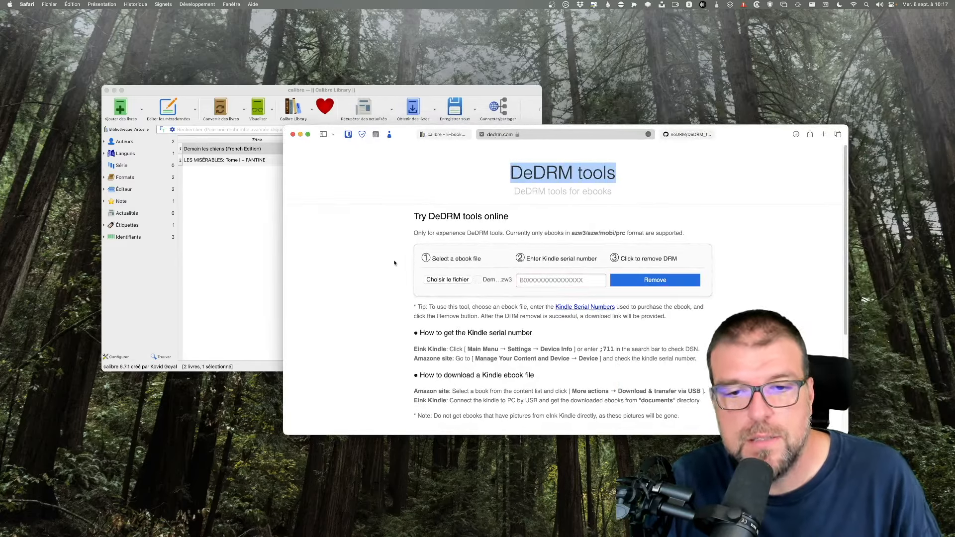
pyautogui.scroll(-5, 498, 336)
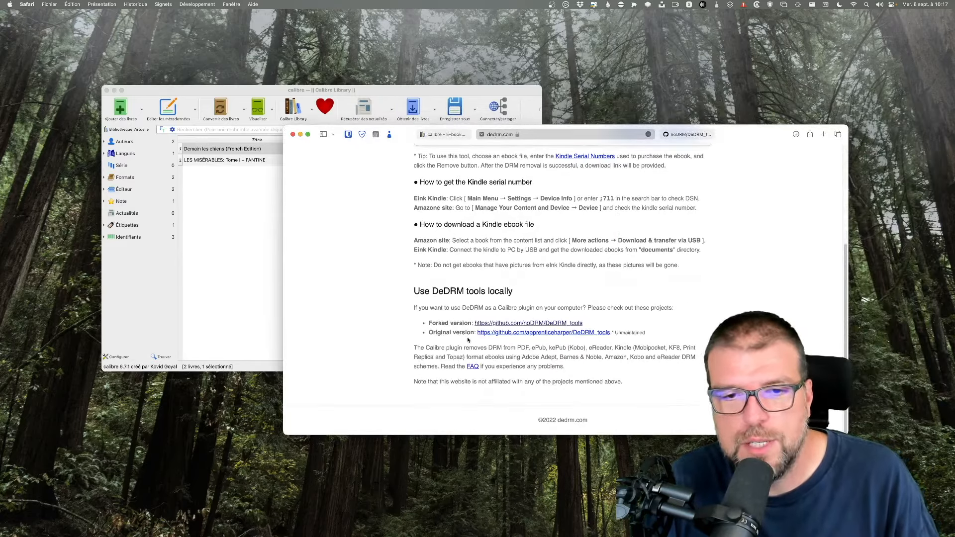
pyautogui.moveTo(768, 141); pyautogui.dragTo(574, 88)
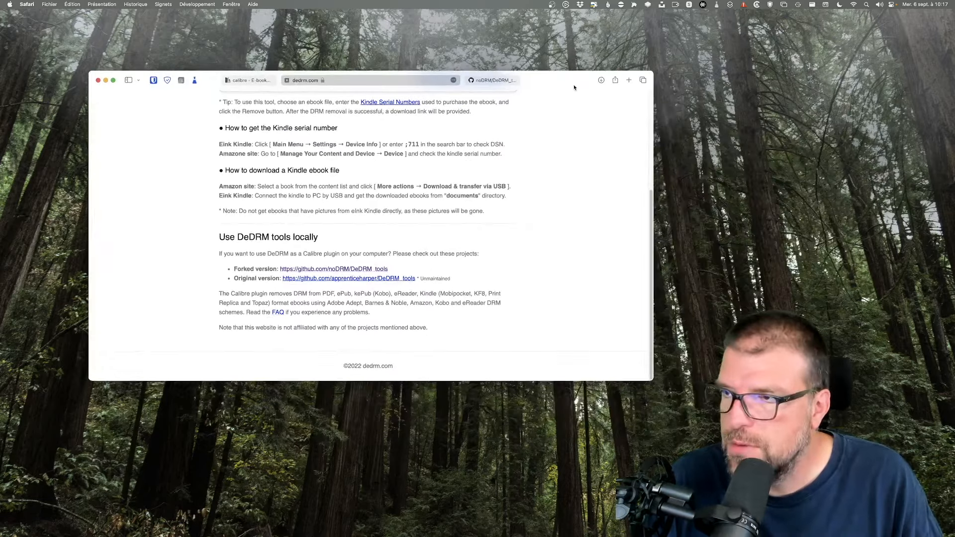
pyautogui.keyDown('super'); pyautogui.click(363, 269); pyautogui.keyUp('super')
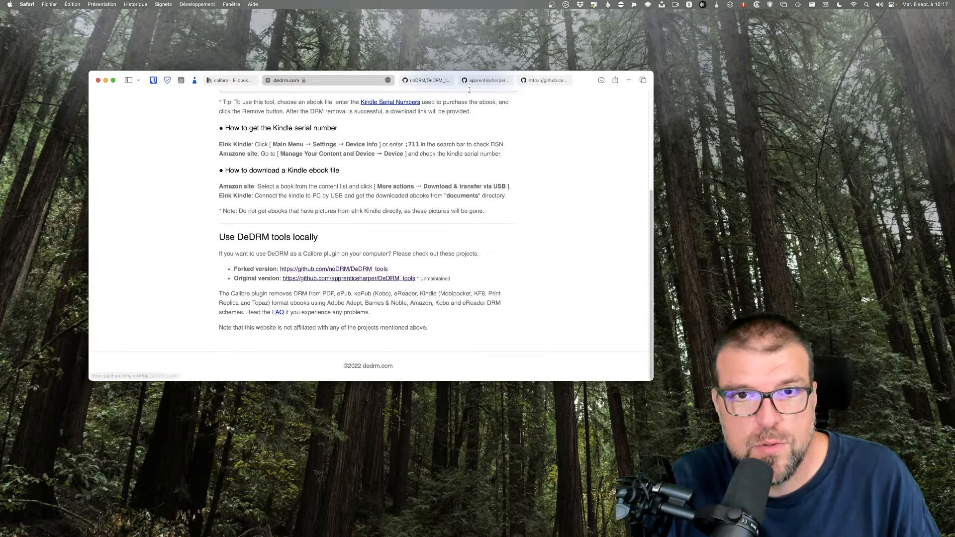
pyautogui.click(342, 268)
# Examine the repository's file list and README, and make the browser window taller.
pyautogui.scroll(-3, 530, 274)
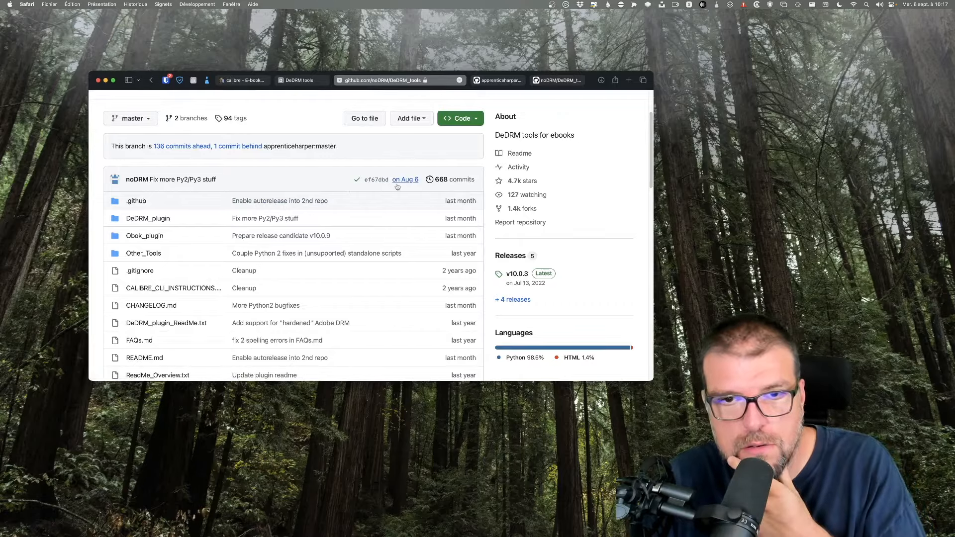
pyautogui.scroll(-10, 398, 186)
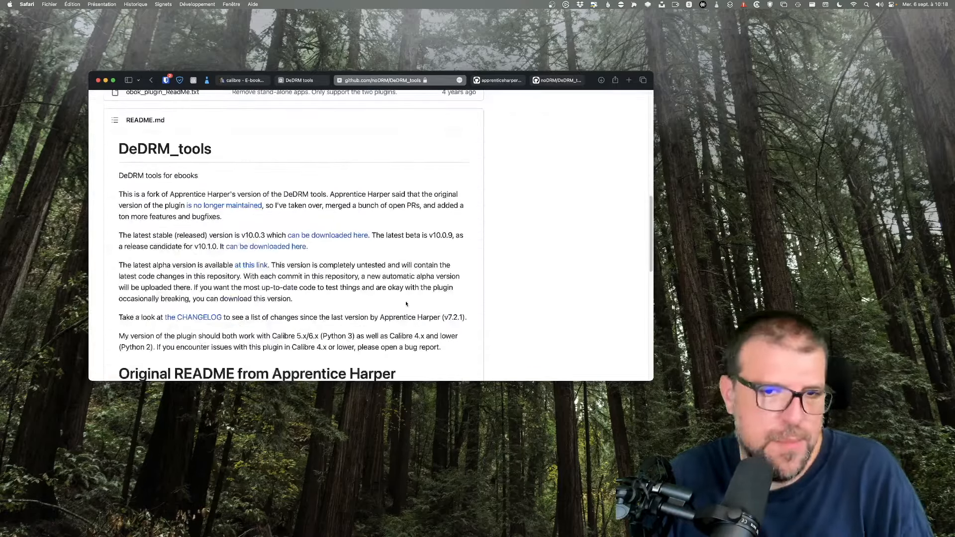
pyautogui.scroll(-5, 406, 304)
pyautogui.scroll(10, 378, 271)
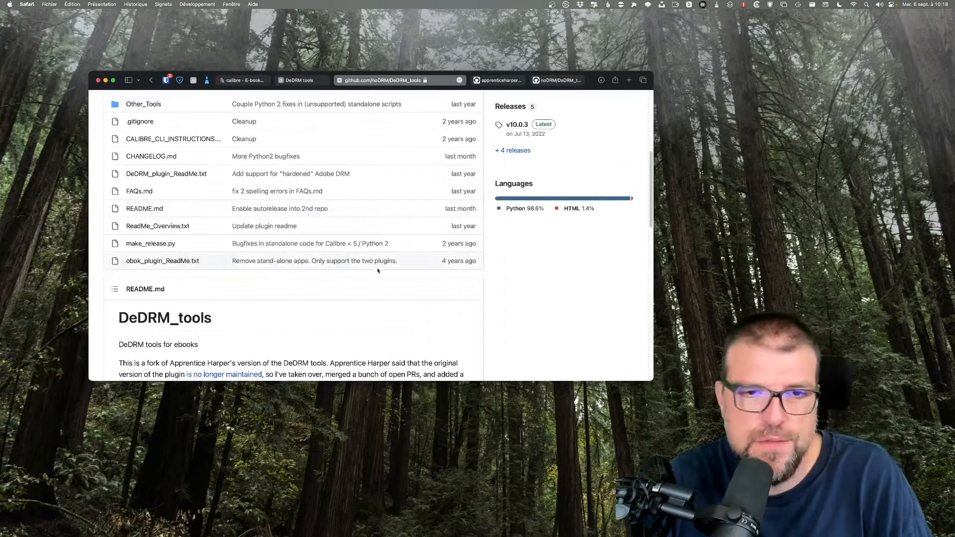
pyautogui.scroll(5, 378, 270)
pyautogui.moveTo(417, 381); pyautogui.dragTo(417, 463)
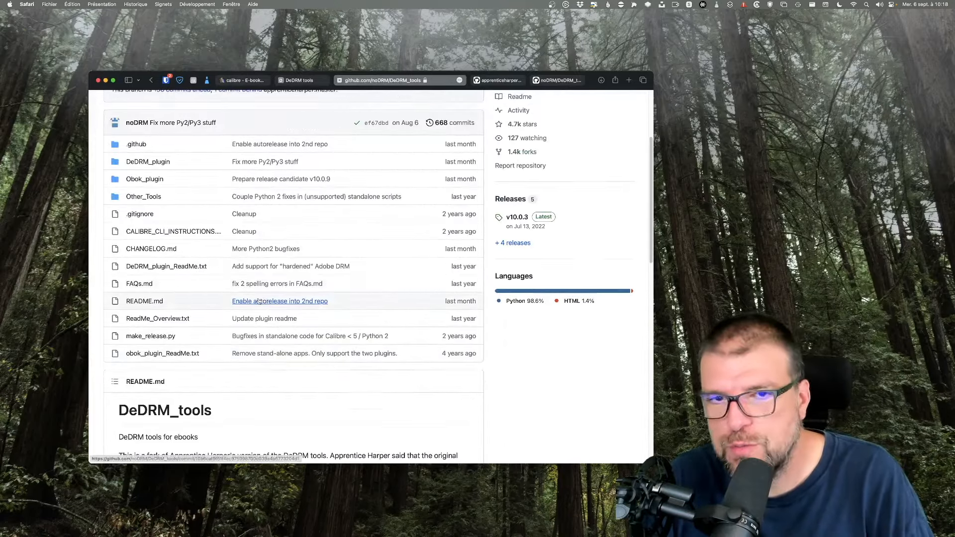
# Find the repository's releases section and open the v10.0.3 release.
pyautogui.scroll(5, 258, 301)
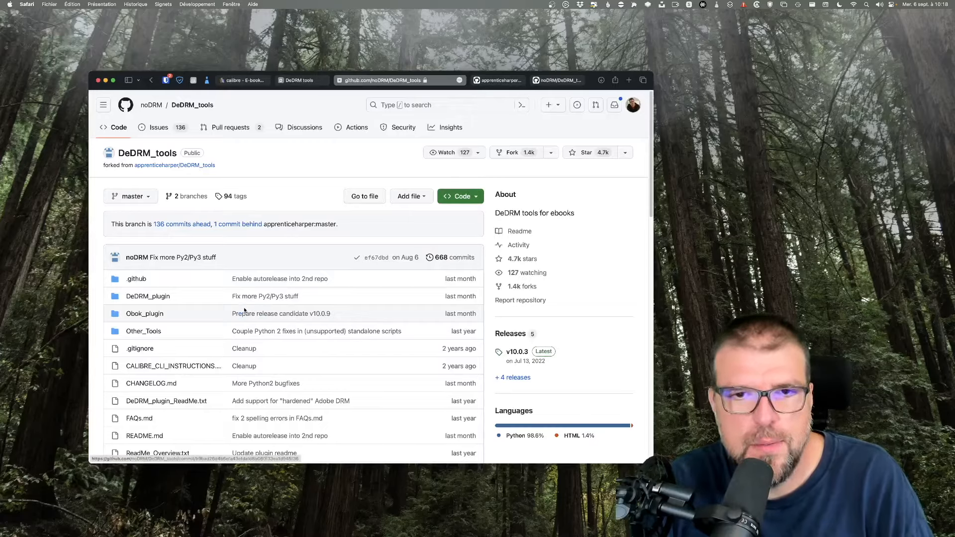
pyautogui.scroll(-4, 308, 287)
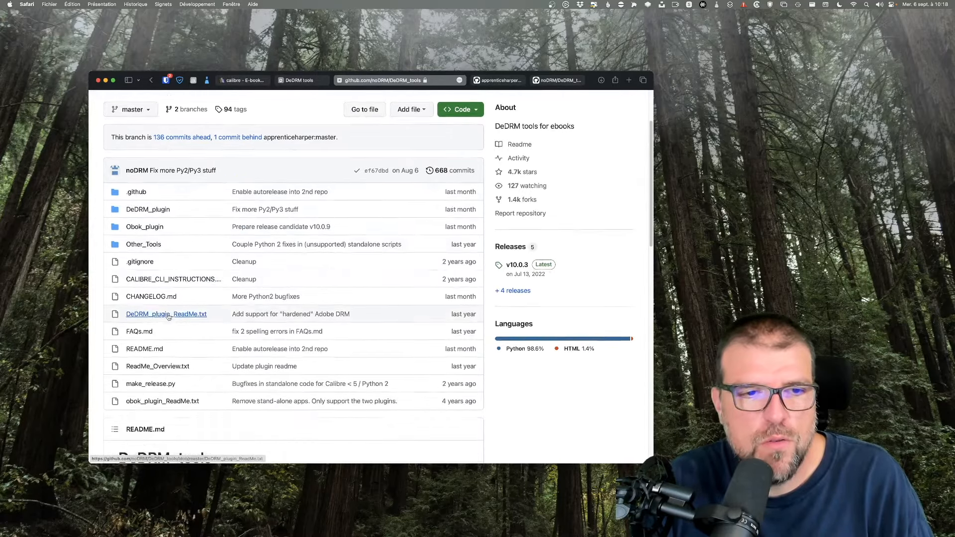
pyautogui.scroll(4, 403, 287)
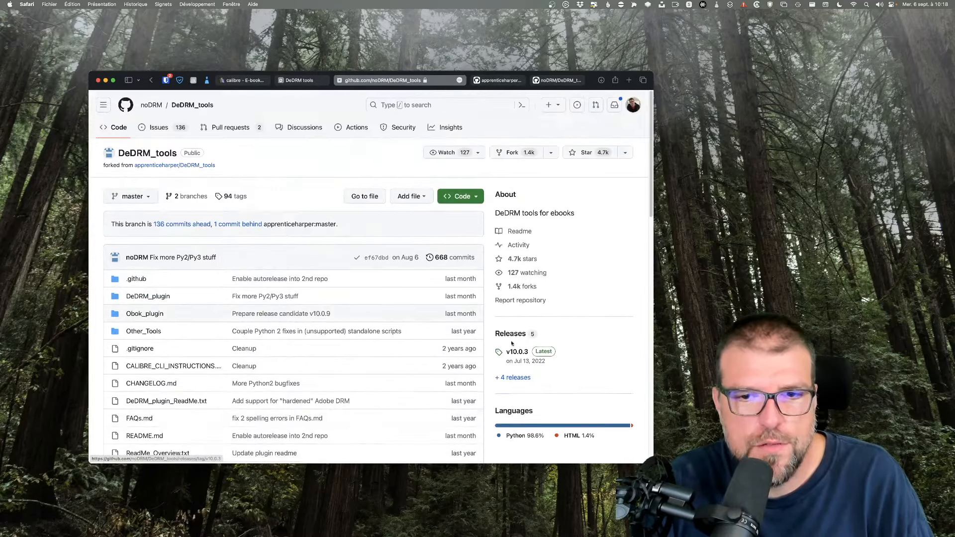
pyautogui.scroll(-8, 426, 315)
pyautogui.click(517, 150)
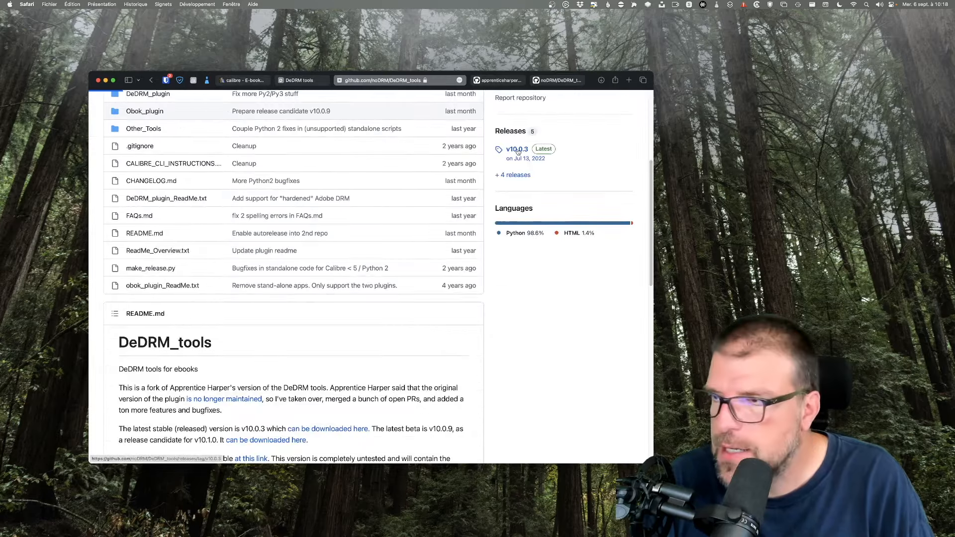
# Review the release's assets and, in Finder's DeDRM_tools_10.0.3 folder, select DeDRM_plugin_ReadMe.txt together with DeDRM_plugin.zip.
pyautogui.scroll(-4, 197, 335)
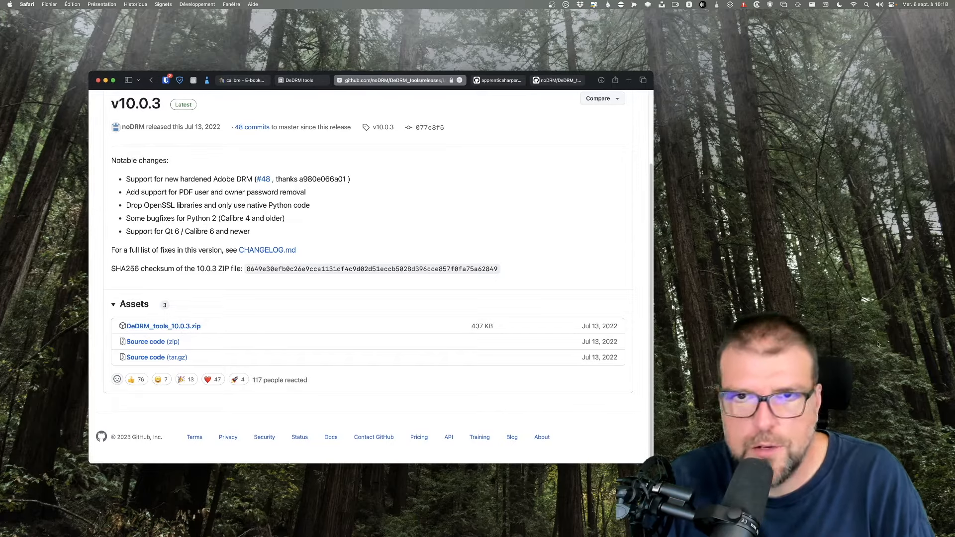
pyautogui.moveTo(533, 156); pyautogui.dragTo(301, 105)
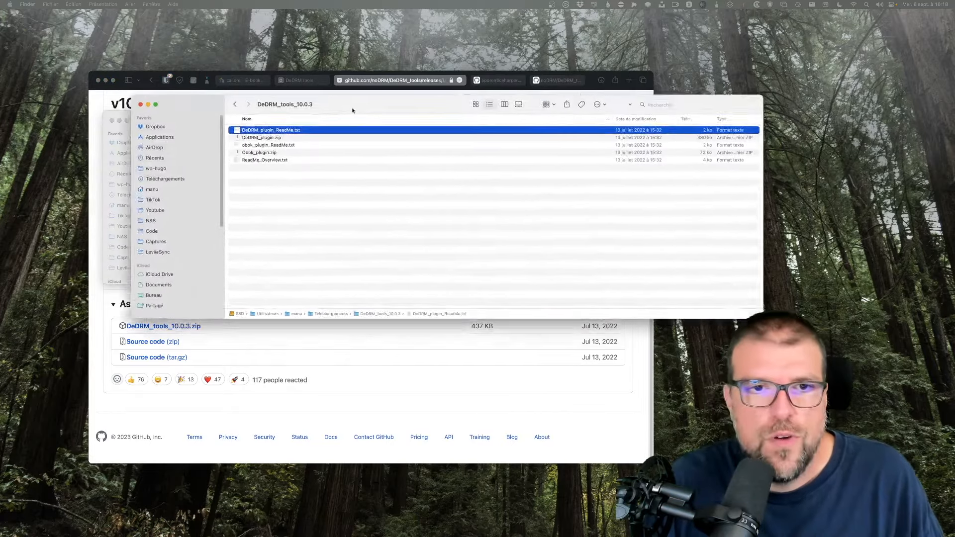
pyautogui.click(242, 167)
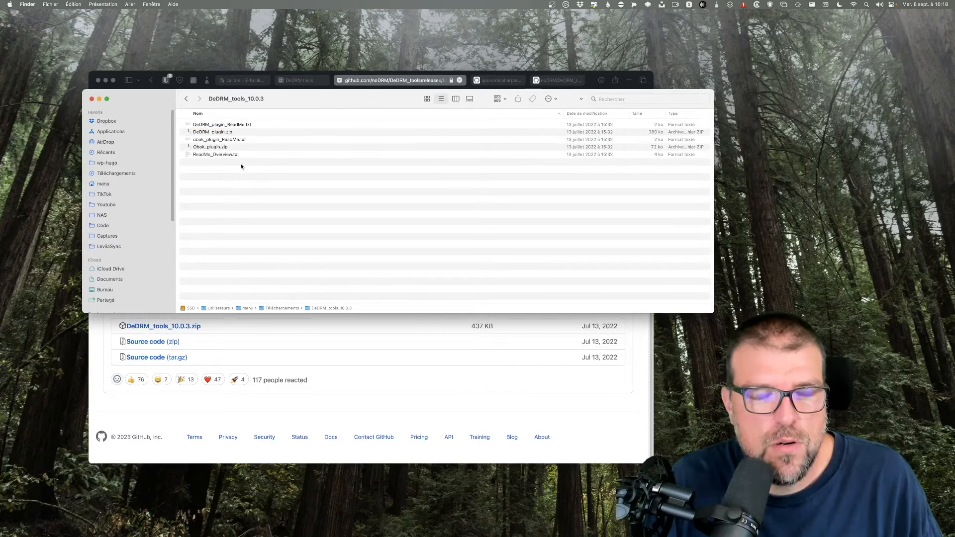
pyautogui.click(314, 114)
pyautogui.click(228, 115)
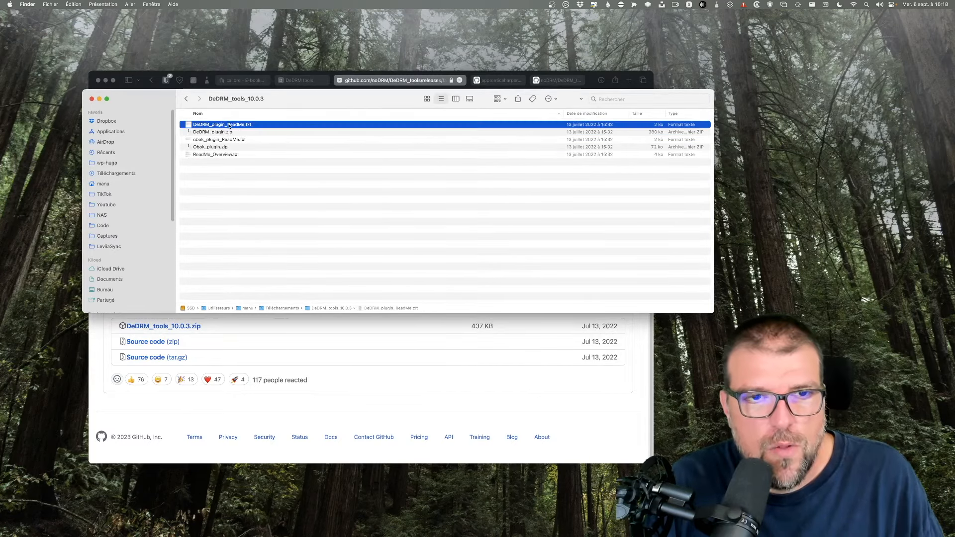
pyautogui.click(221, 125)
pyautogui.keyDown('shift'); pyautogui.click(216, 132); pyautogui.keyUp('shift')
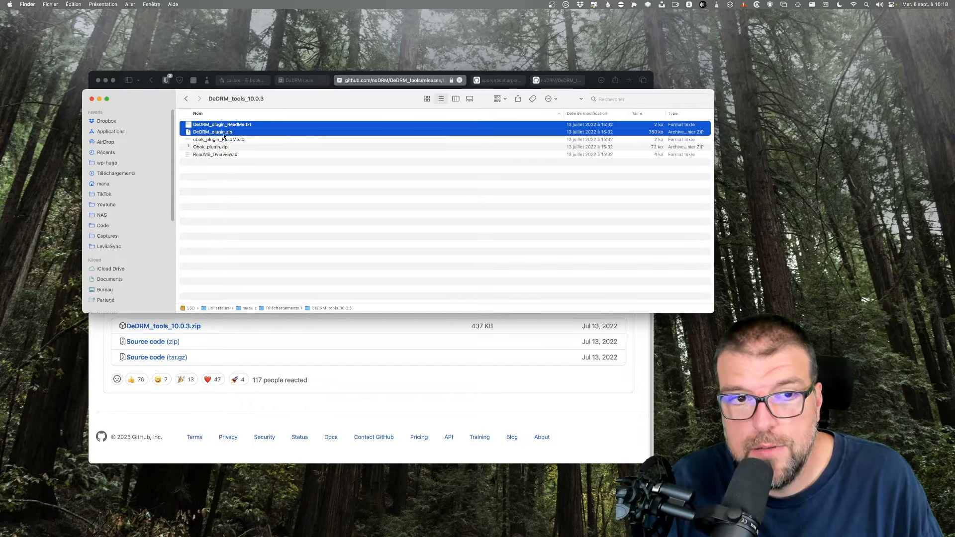
# Preview obok_plugin_ReadMe.txt to check which e-books the plugin covers, close it, and point out the Obok plugin files.
pyautogui.click(218, 139)
pyautogui.press('space')
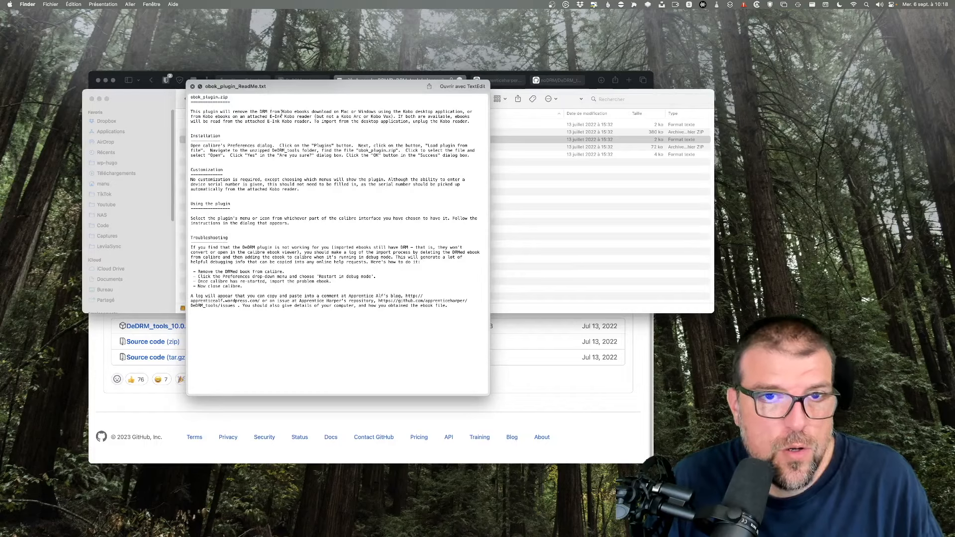
pyautogui.moveTo(281, 112); pyautogui.dragTo(291, 112)
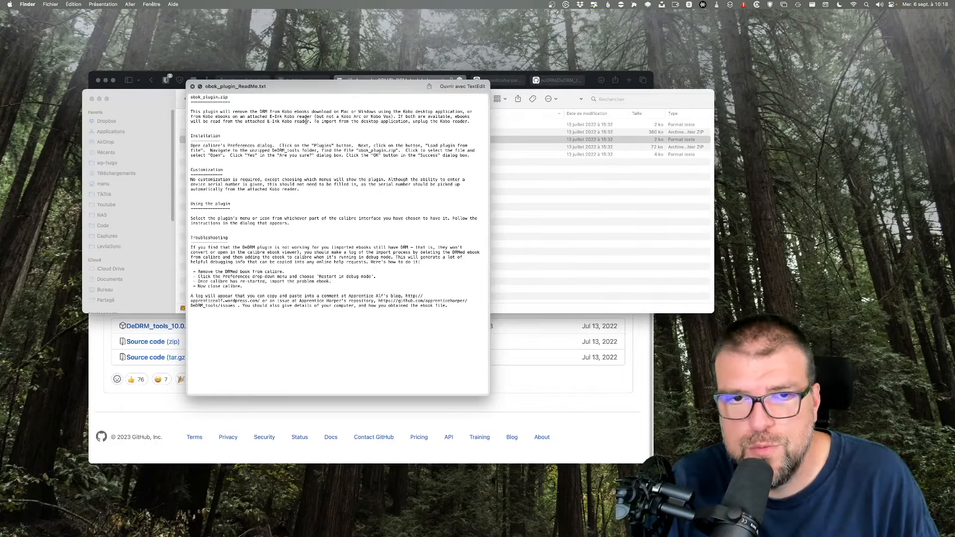
pyautogui.press('space')
pyautogui.click(220, 148)
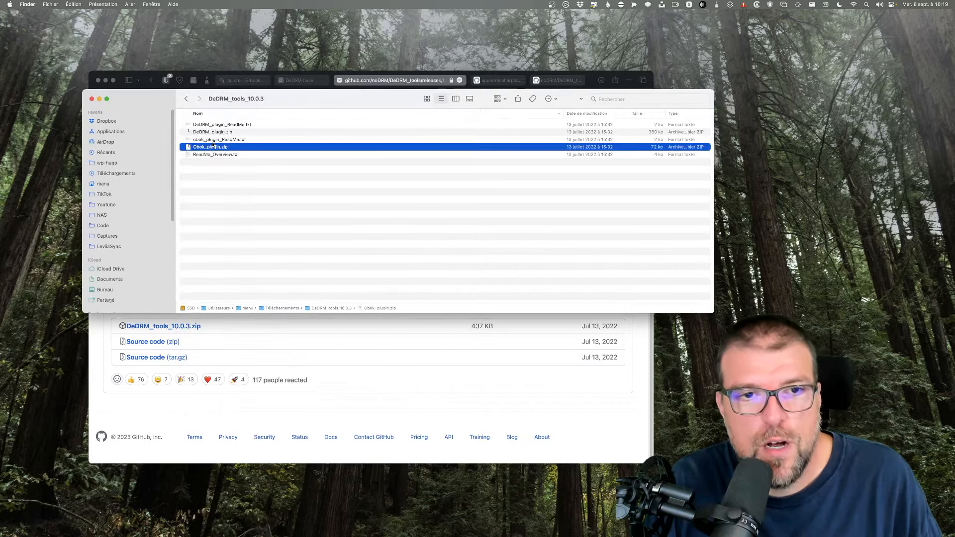
pyautogui.keyDown('super'); pyautogui.click(213, 140); pyautogui.keyUp('super')
# Preview DeDRM_plugin_ReadMe.txt, highlight the list of e-book types the plugin supports, and close the preview.
pyautogui.click(223, 125)
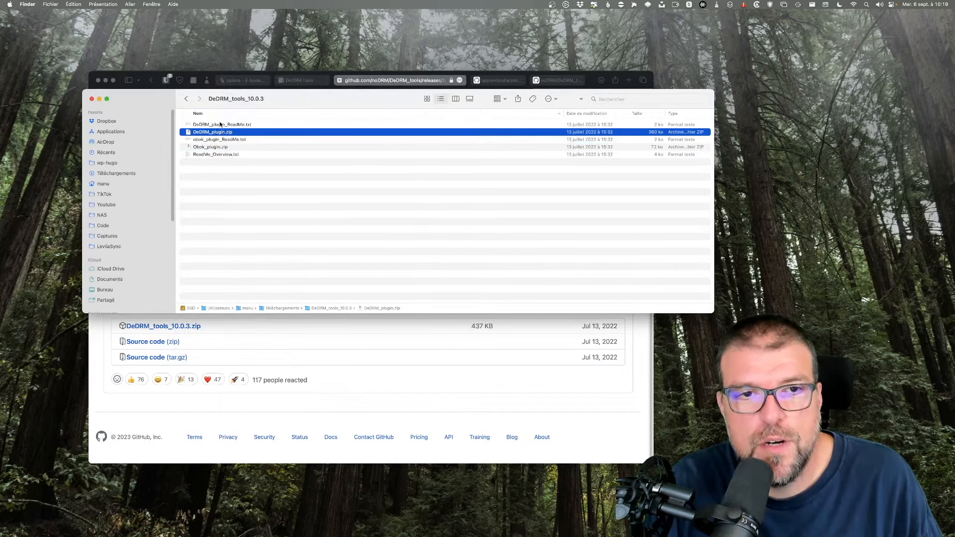
pyautogui.press('space')
pyautogui.moveTo(199, 122); pyautogui.dragTo(228, 126)
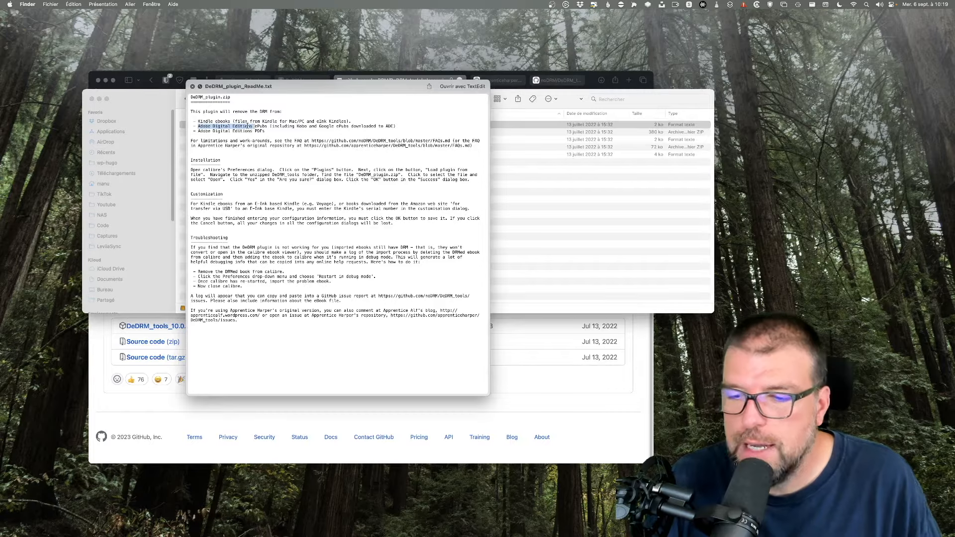
pyautogui.click(279, 127)
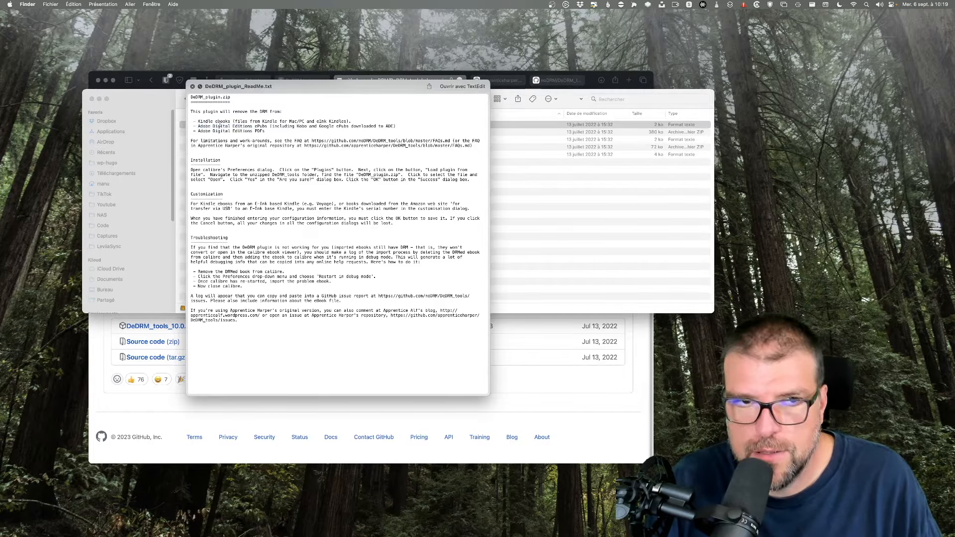
pyautogui.moveTo(233, 127); pyautogui.dragTo(191, 123)
pyautogui.click(255, 130)
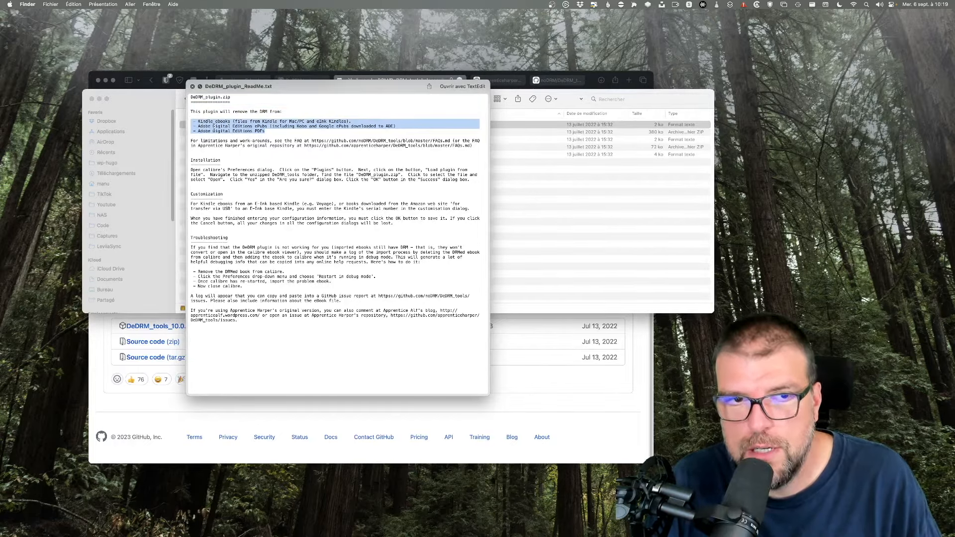
pyautogui.press('space')
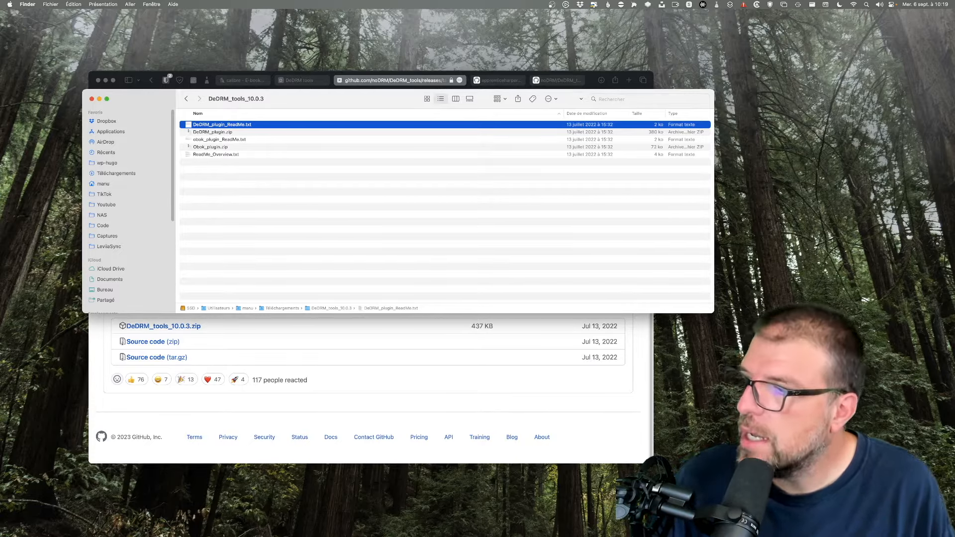
# Switch to calibre, close the Finder folder window, and hide Safari.
pyautogui.press('super+Tab')
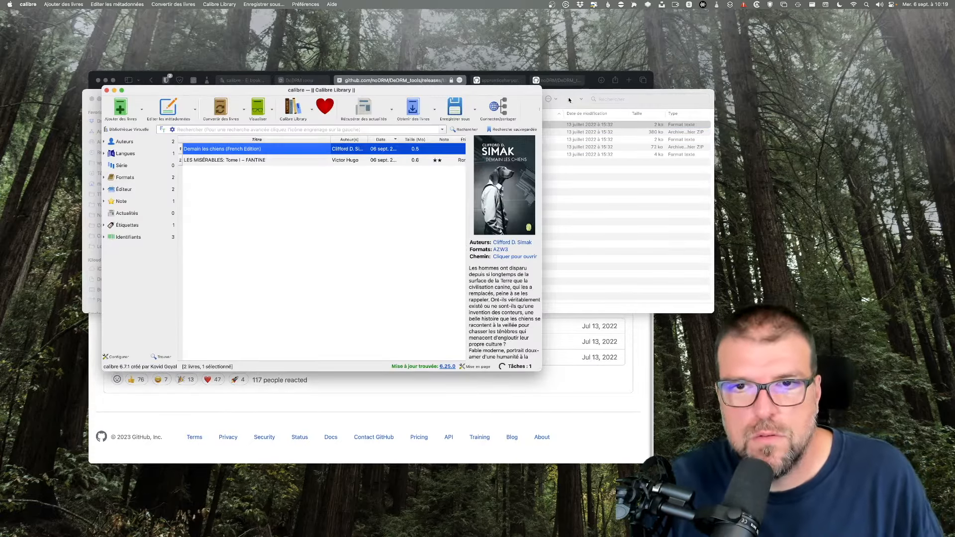
pyautogui.click(570, 100)
pyautogui.press('super+w')
pyautogui.click(190, 72)
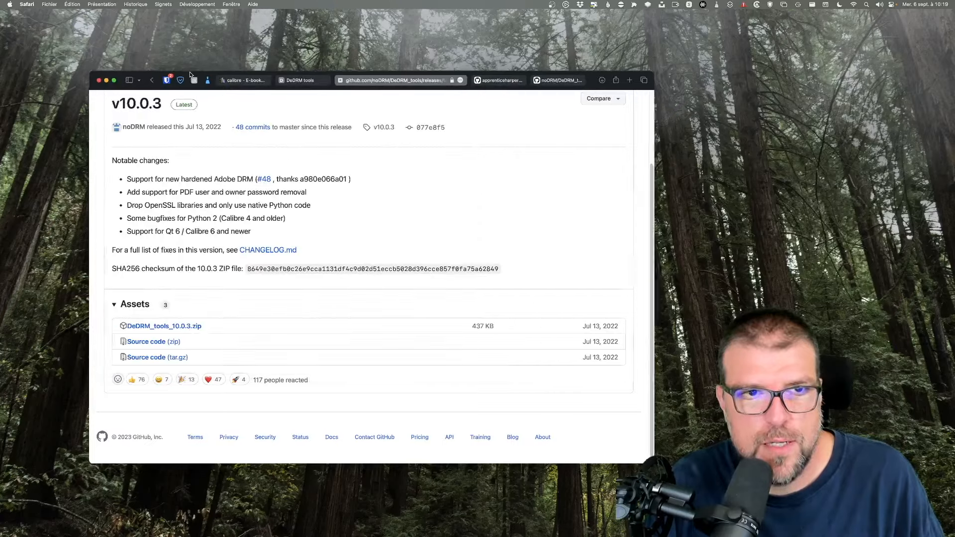
pyautogui.press('super+h')
# Try to open calibre's preferences, and stop the running send job in the job list.
pyautogui.click(29, 5)
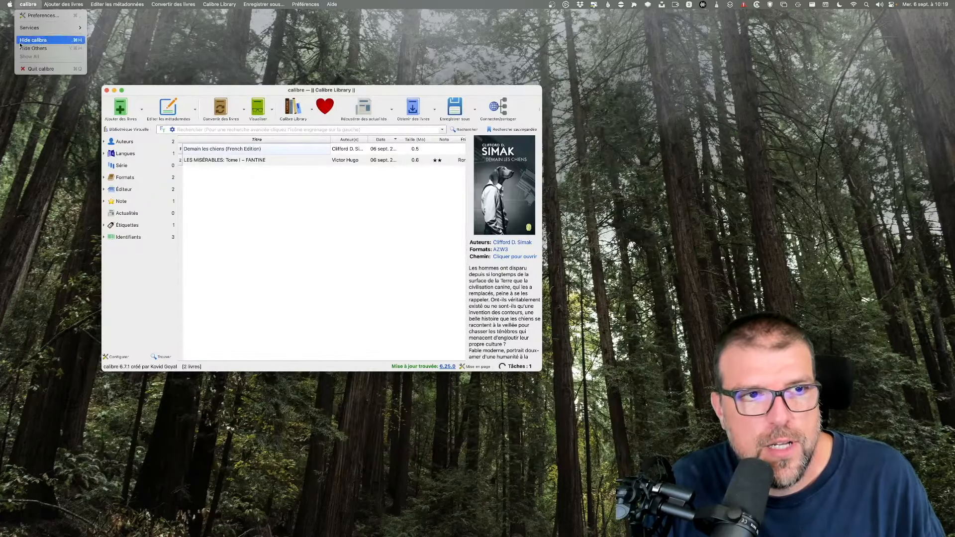
pyautogui.click(36, 15)
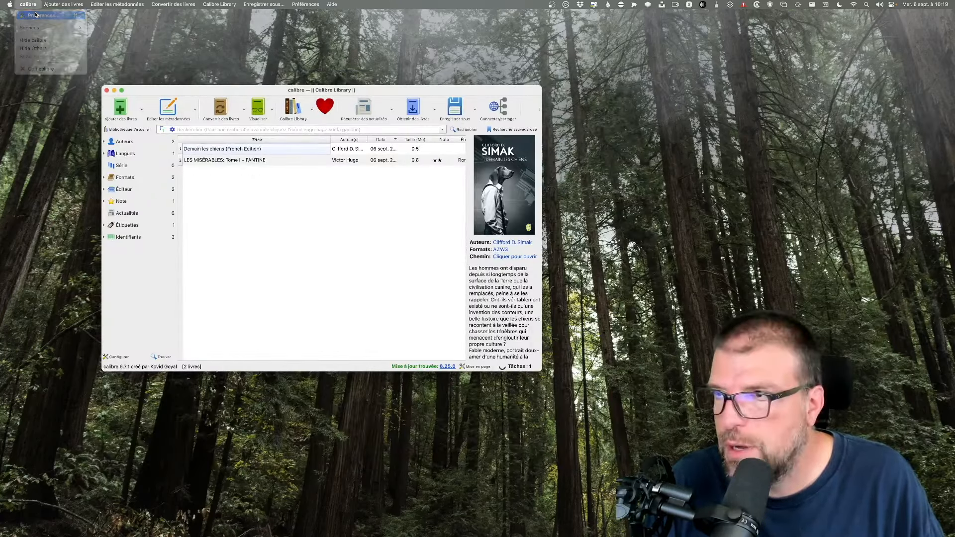
pyautogui.click(390, 241)
pyautogui.click(518, 368)
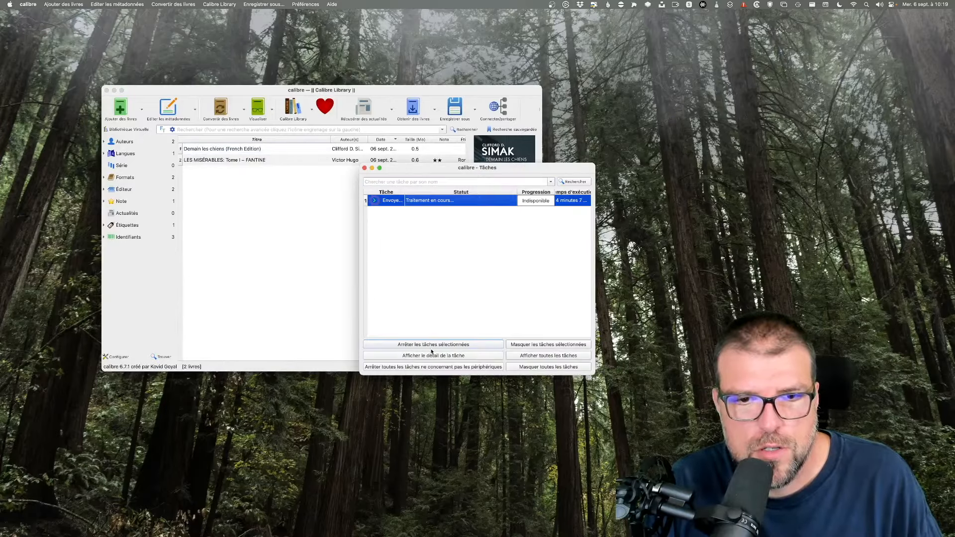
pyautogui.click(423, 346)
pyautogui.click(546, 283)
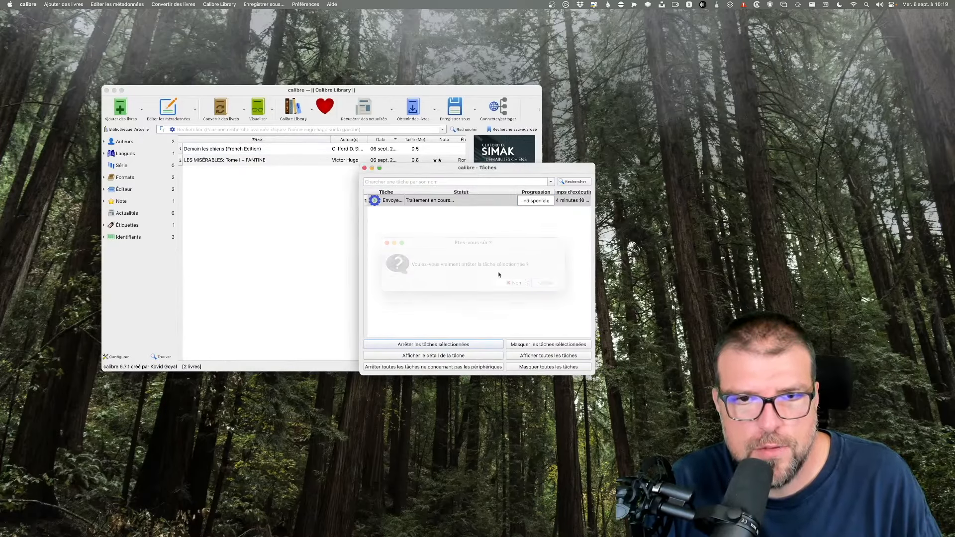
pyautogui.click(365, 168)
# Open the Extensions section of the preferences and search the extensions for "dedrm".
pyautogui.press('super+comma')
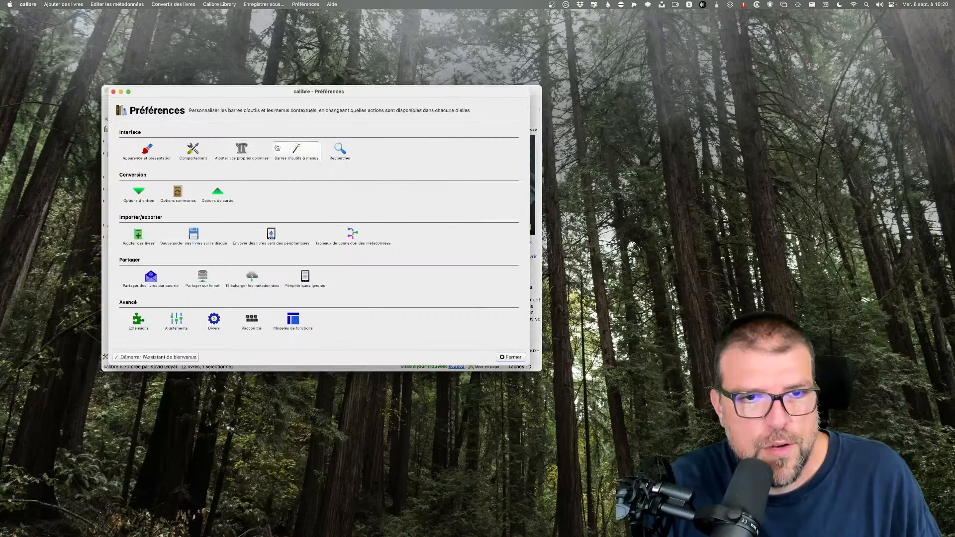
pyautogui.click(133, 328)
pyautogui.click(119, 161)
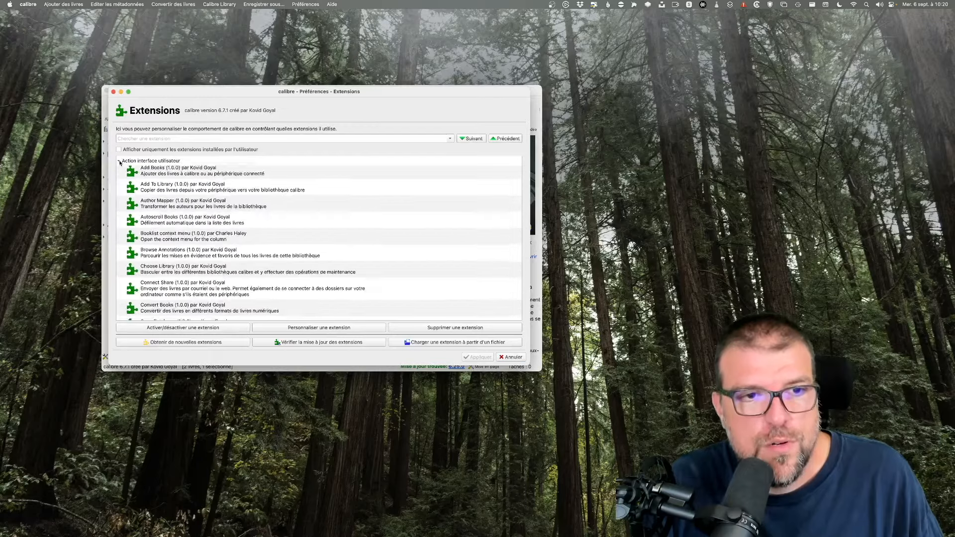
pyautogui.click(120, 161)
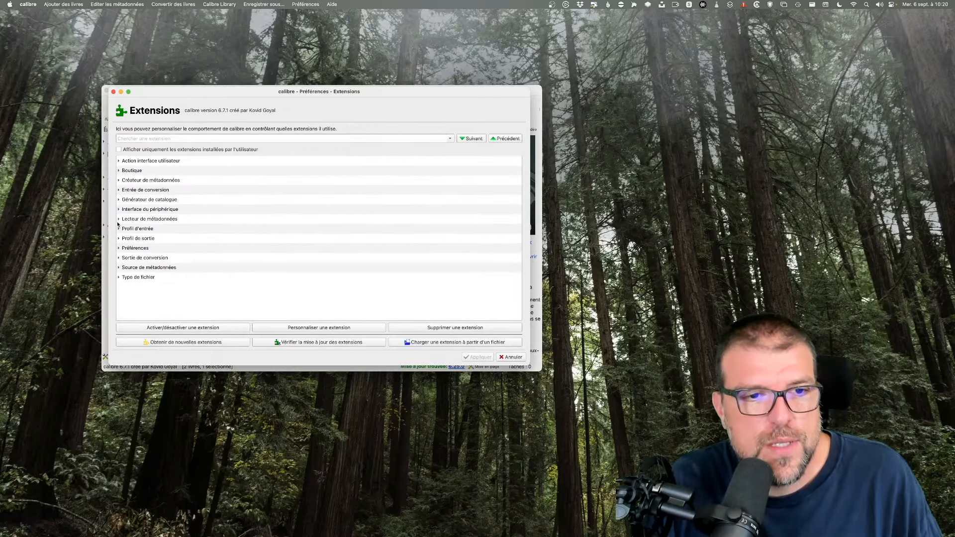
pyautogui.click(134, 139)
pyautogui.write('de')
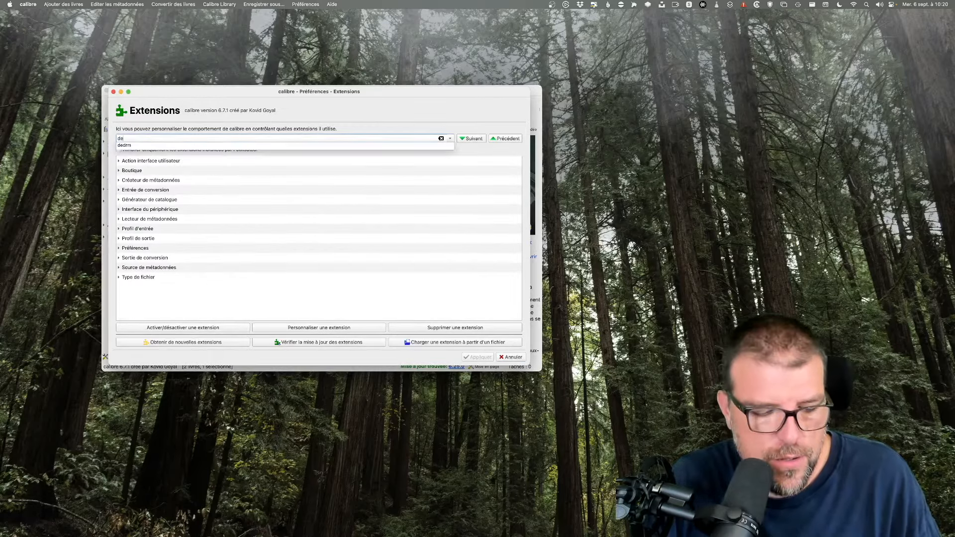
pyautogui.write('drm')
pyautogui.press('Return')
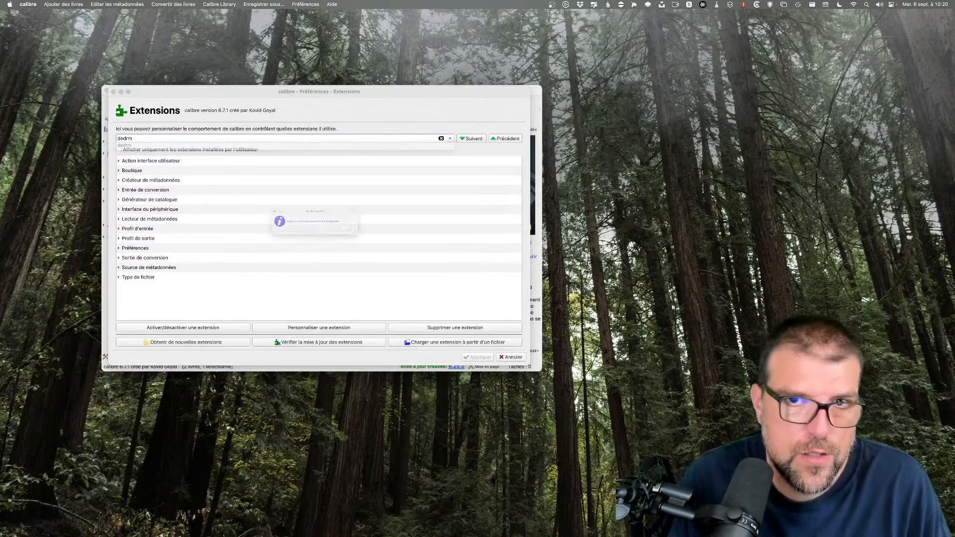
pyautogui.click(388, 240)
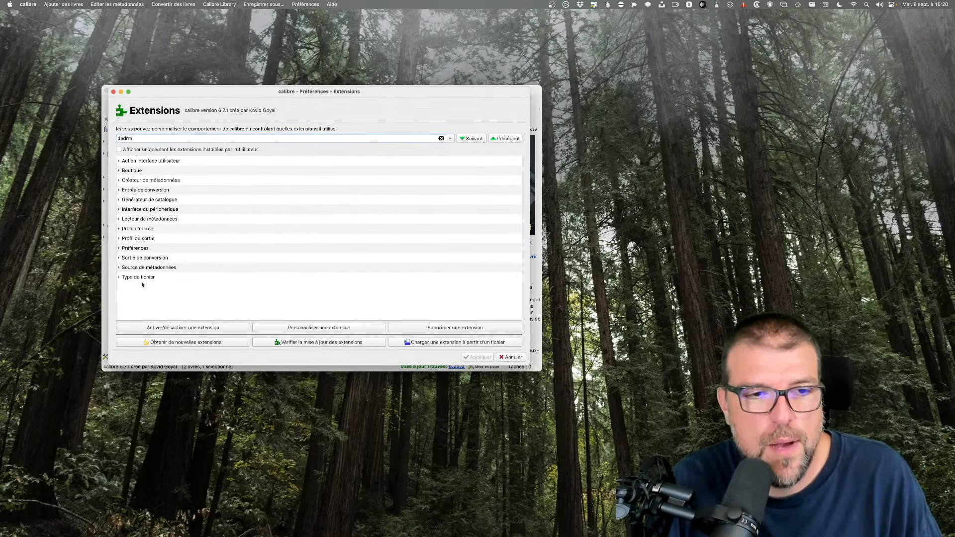
# Expand the file type and metadata source categories and examine the extensions they contain.
pyautogui.click(122, 279)
pyautogui.scroll(-3, 129, 282)
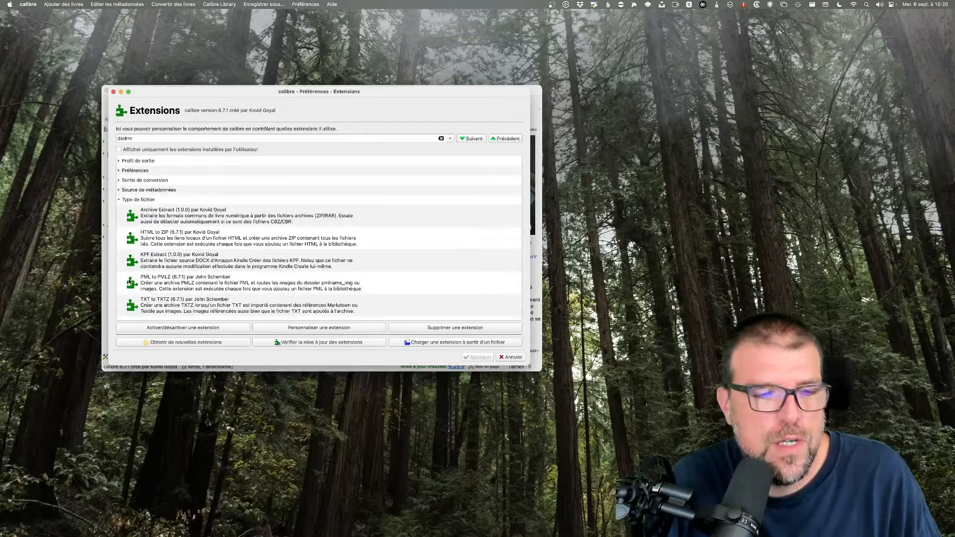
pyautogui.click(120, 189)
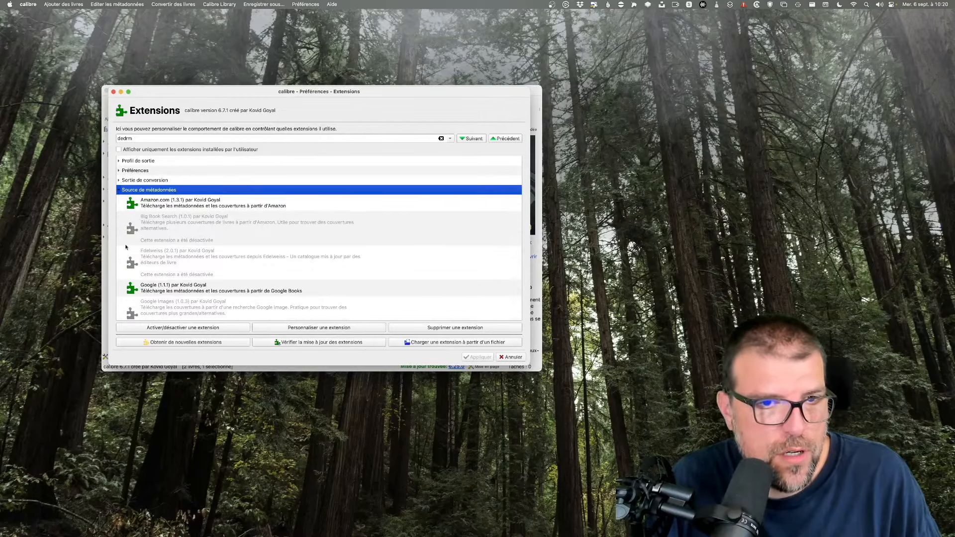
pyautogui.scroll(-2, 129, 249)
pyautogui.scroll(5, 149, 256)
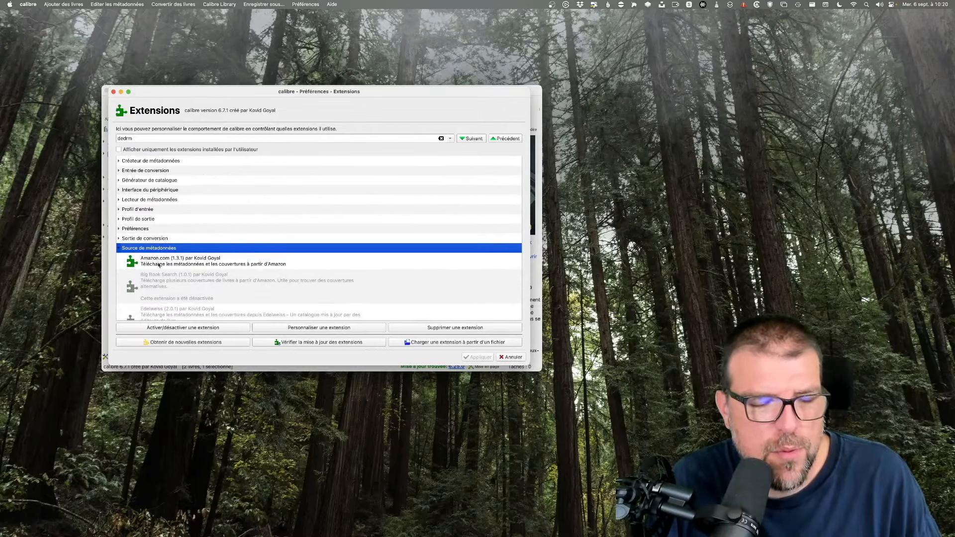
pyautogui.click(158, 264)
pyautogui.scroll(2, 162, 269)
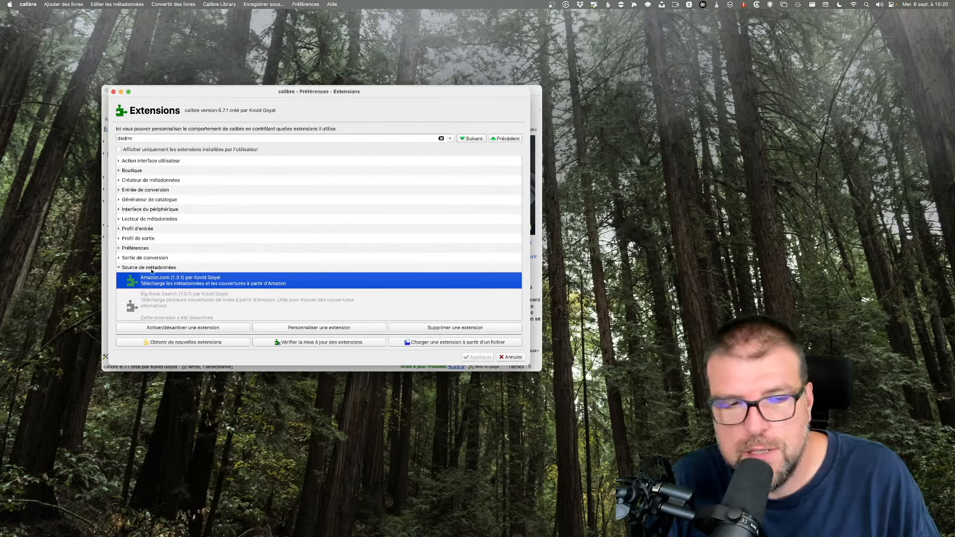
# Examine the output profile, device interface, catalogue, conversion input and metadata writer extensions, and collapse the expanded profile categories.
pyautogui.click(119, 238)
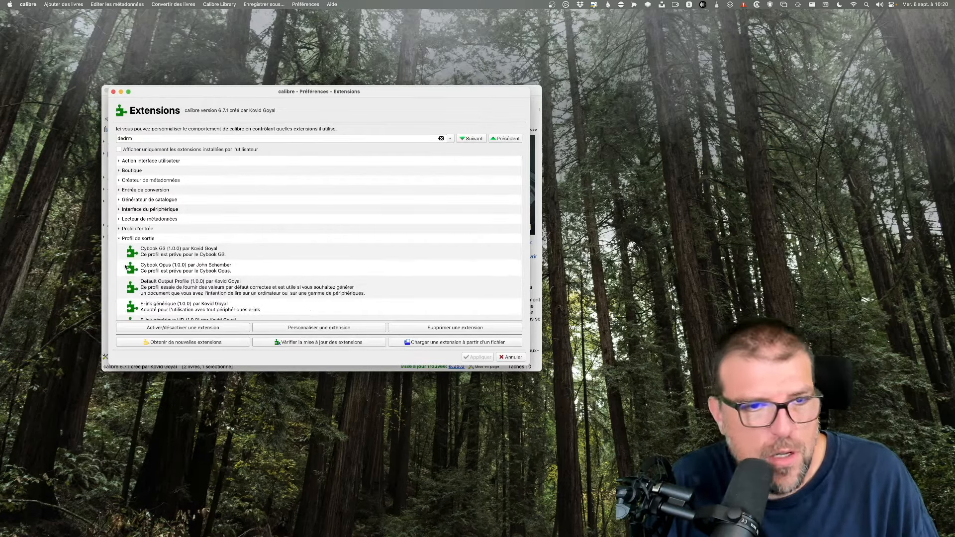
pyautogui.scroll(-7, 128, 278)
pyautogui.scroll(8, 129, 280)
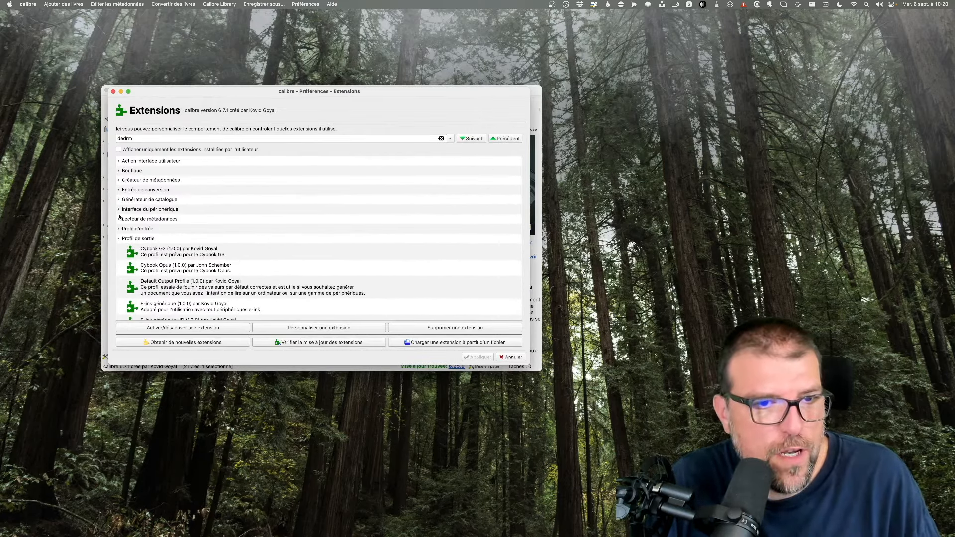
pyautogui.click(119, 210)
pyautogui.click(119, 200)
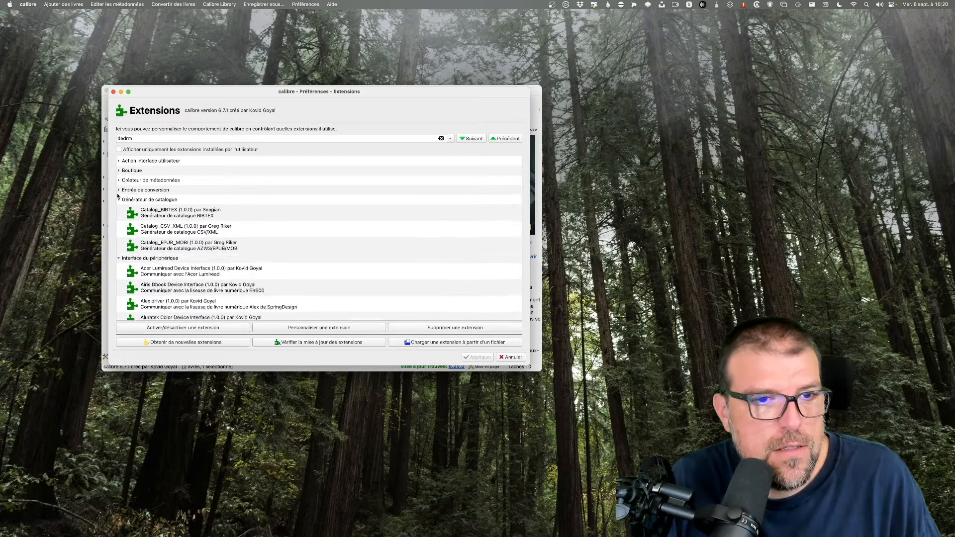
pyautogui.click(119, 189)
pyautogui.click(119, 180)
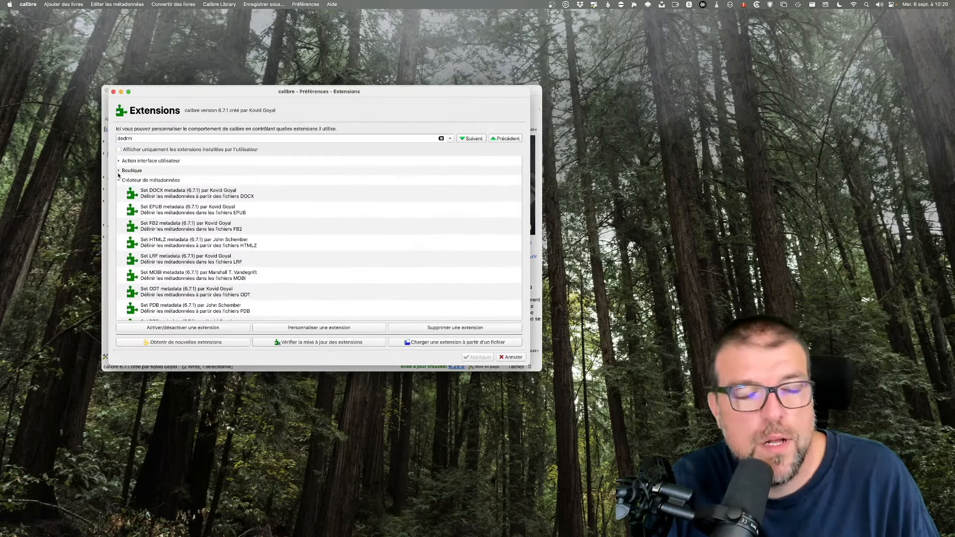
pyautogui.click(118, 180)
pyautogui.scroll(-20, 129, 239)
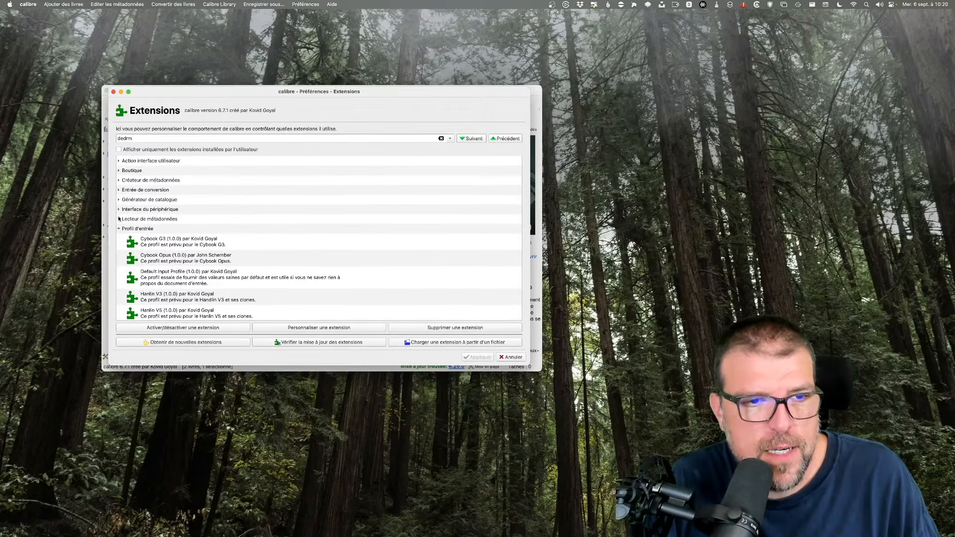
pyautogui.click(118, 229)
pyautogui.click(118, 238)
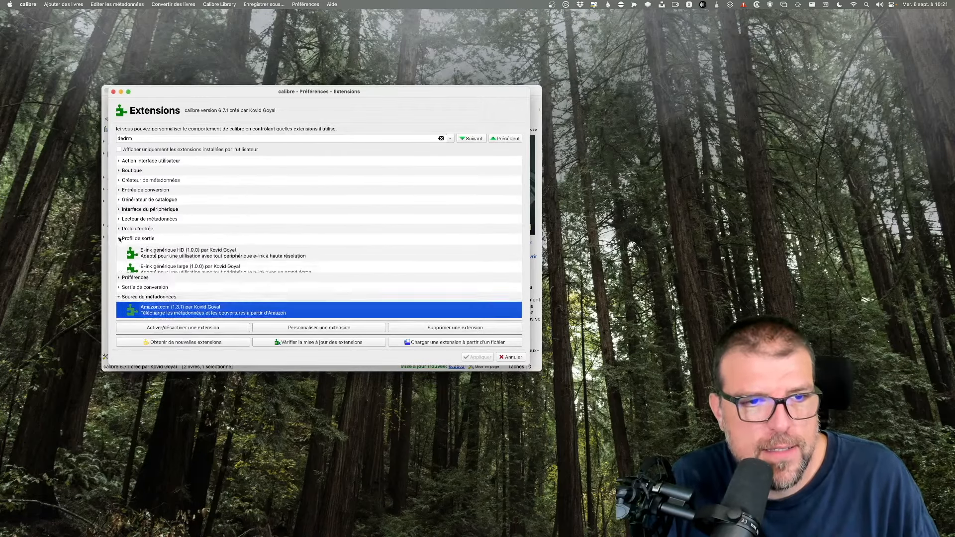
# Collapse the remaining expanded categories and limit the list to user-installed extensions.
pyautogui.click(118, 248)
pyautogui.click(118, 267)
pyautogui.click(119, 149)
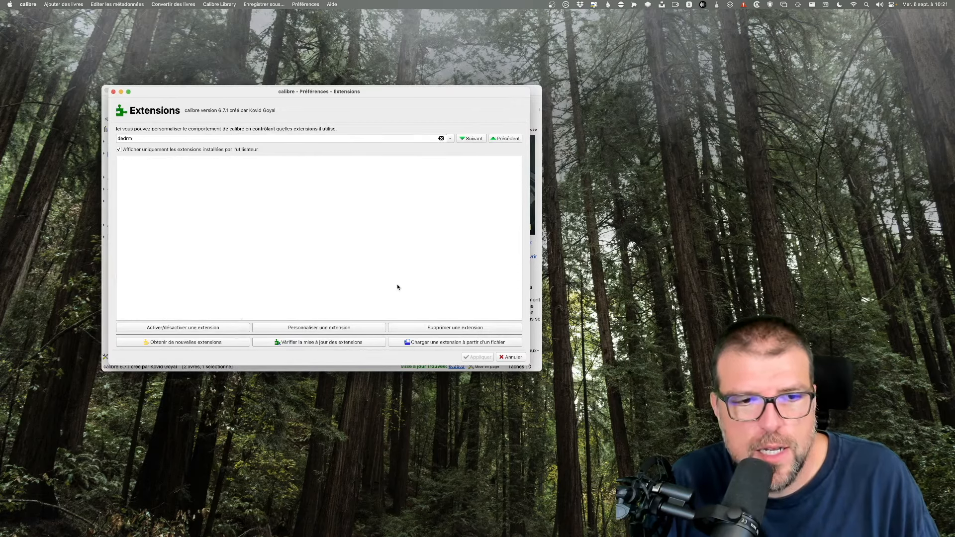
# Install DeDRM_plugin.zip from the DeDRM_tools_10.0.3 folder in Downloads, allowing the requested folder access and accepting the security risk.
pyautogui.click(426, 341)
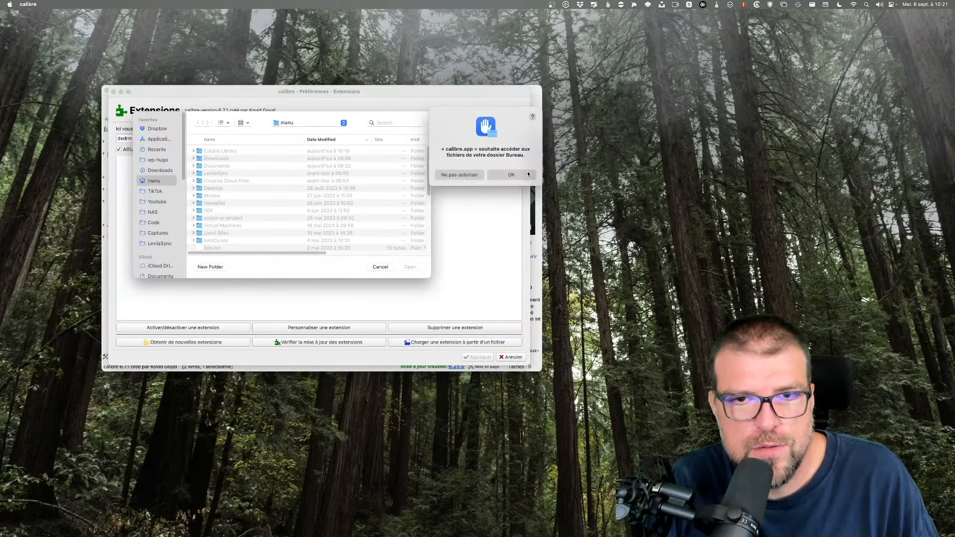
pyautogui.click(528, 174)
pyautogui.click(159, 170)
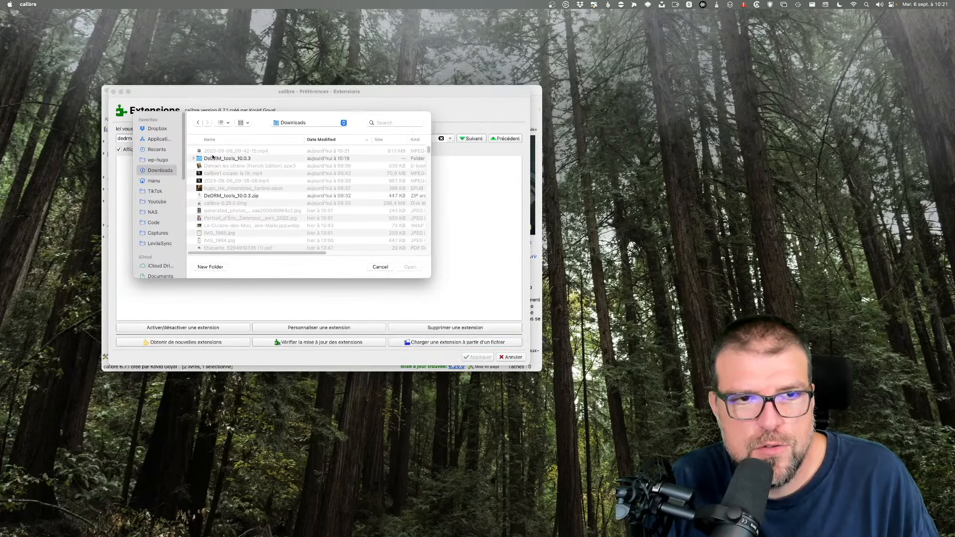
pyautogui.doubleClick(213, 158)
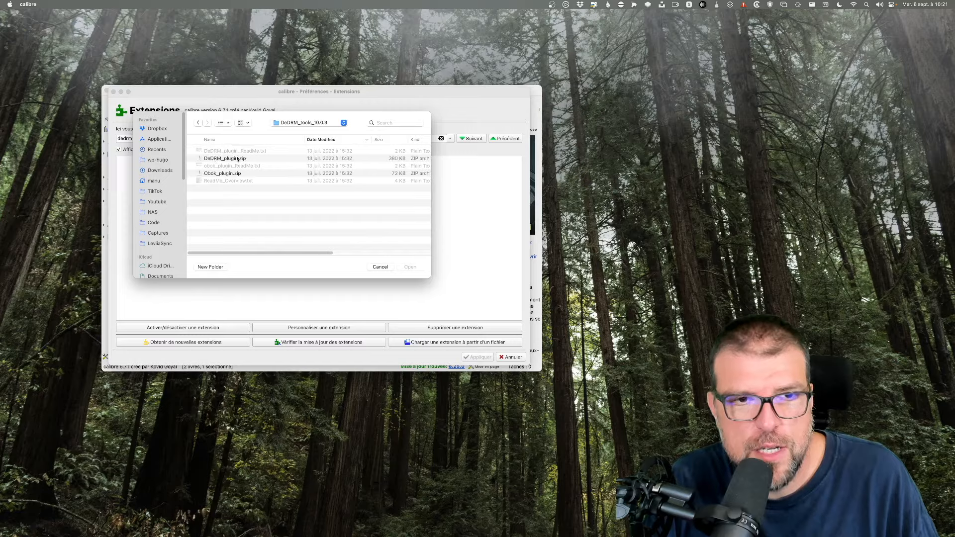
pyautogui.click(237, 158)
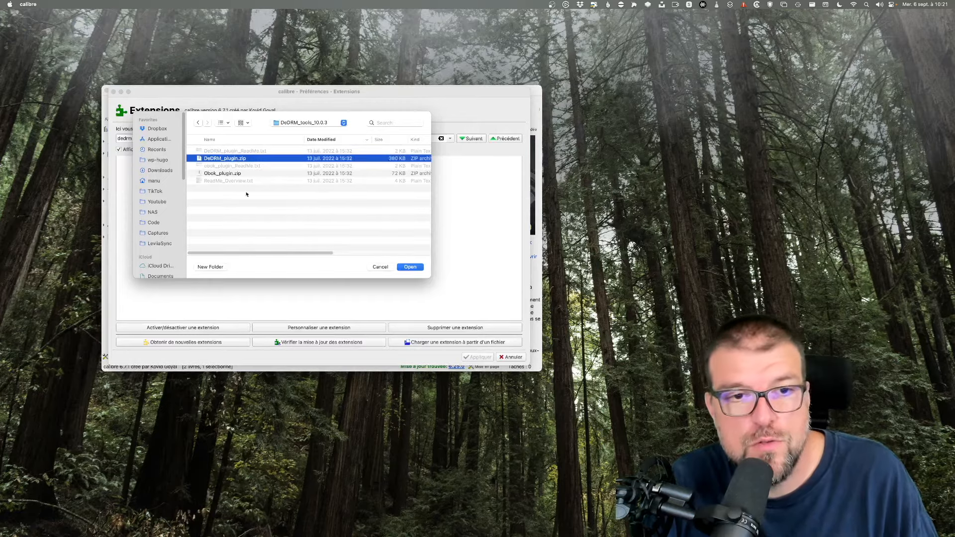
pyautogui.click(219, 174)
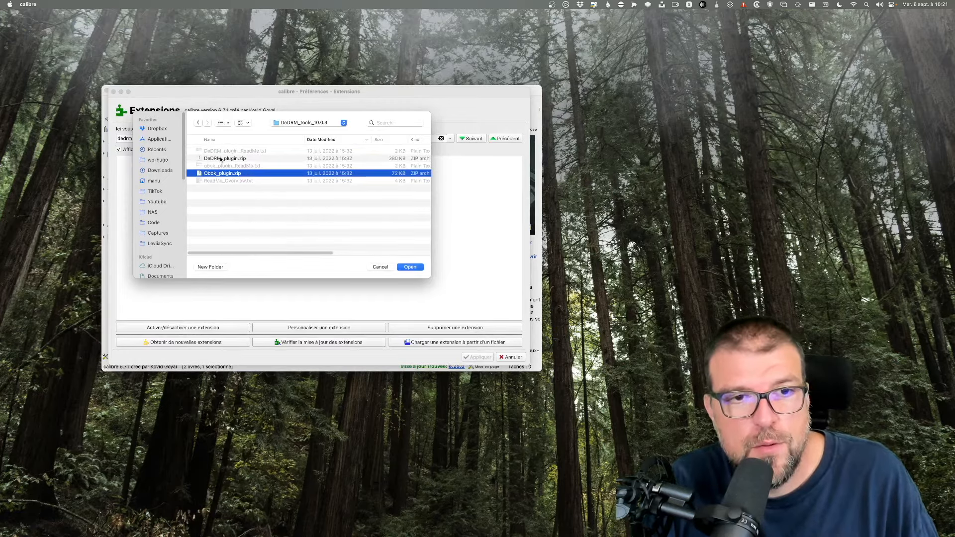
pyautogui.click(221, 159)
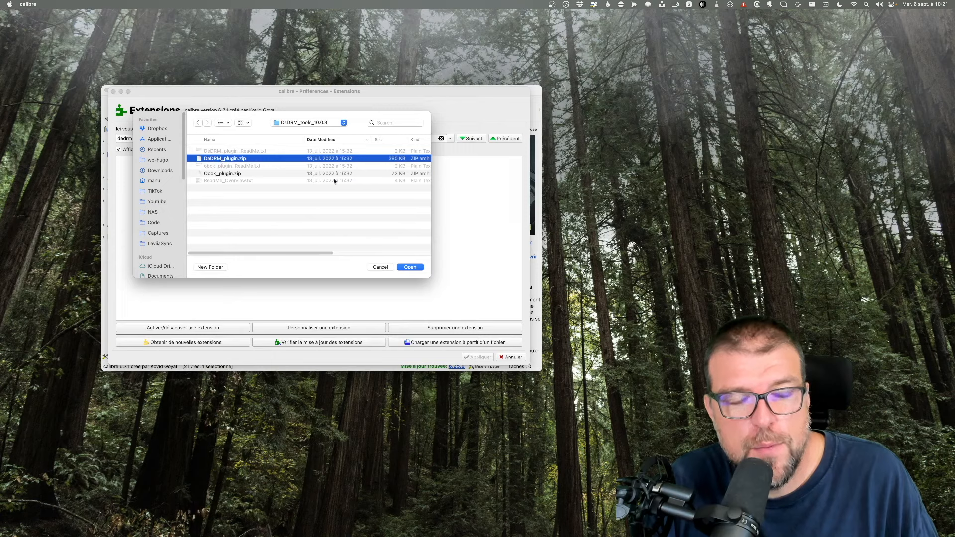
pyautogui.click(419, 268)
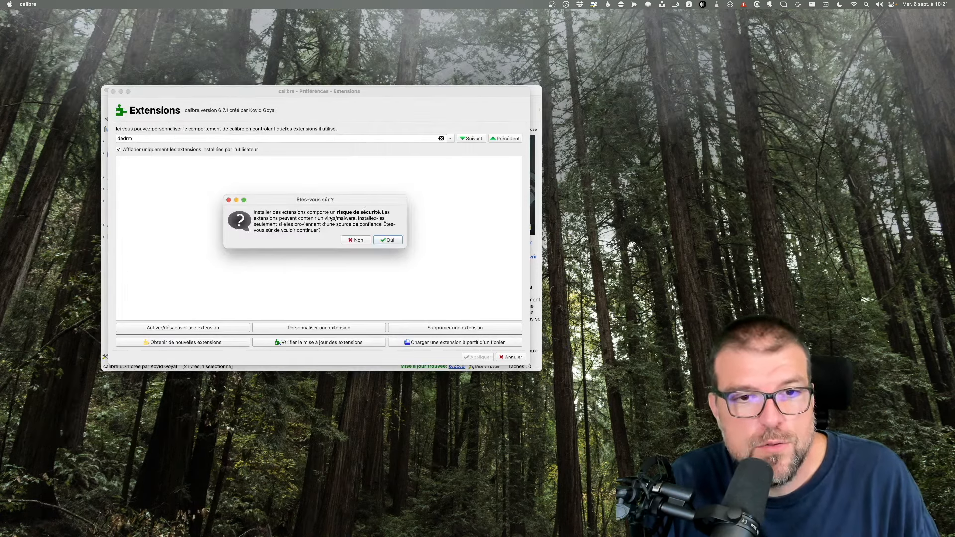
pyautogui.click(389, 240)
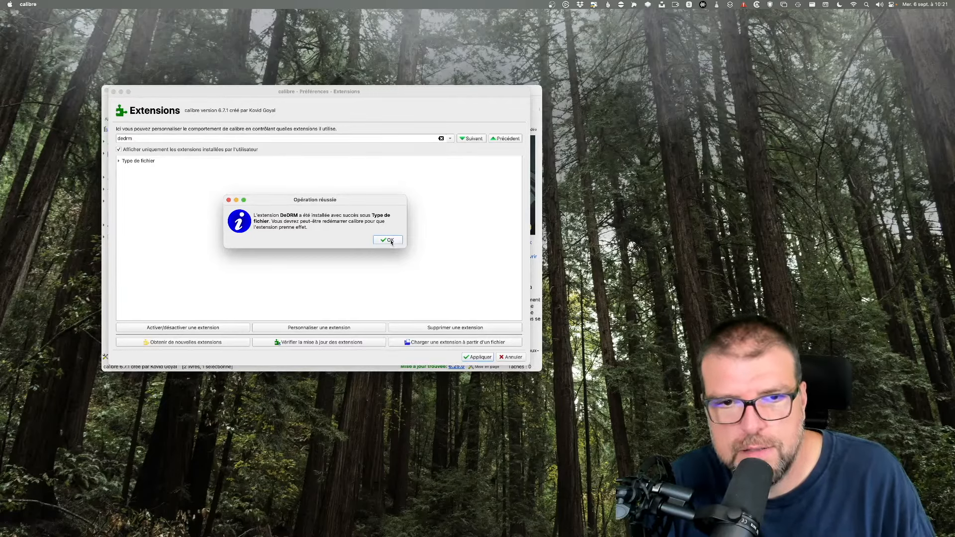
pyautogui.click(387, 240)
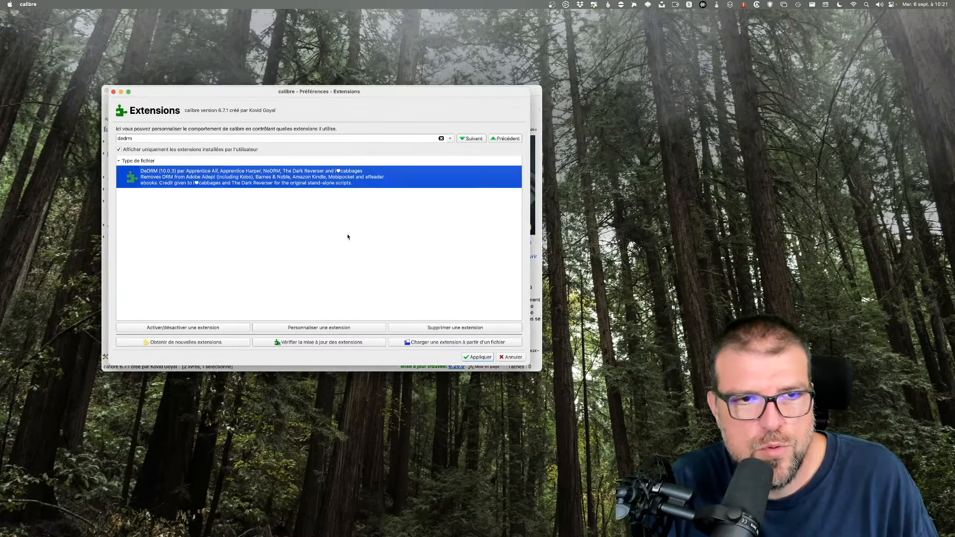
# Open the DeDRM plugin's customization and examine its options, closing the Calibre Library folder window behind it.
pyautogui.doubleClick(235, 179)
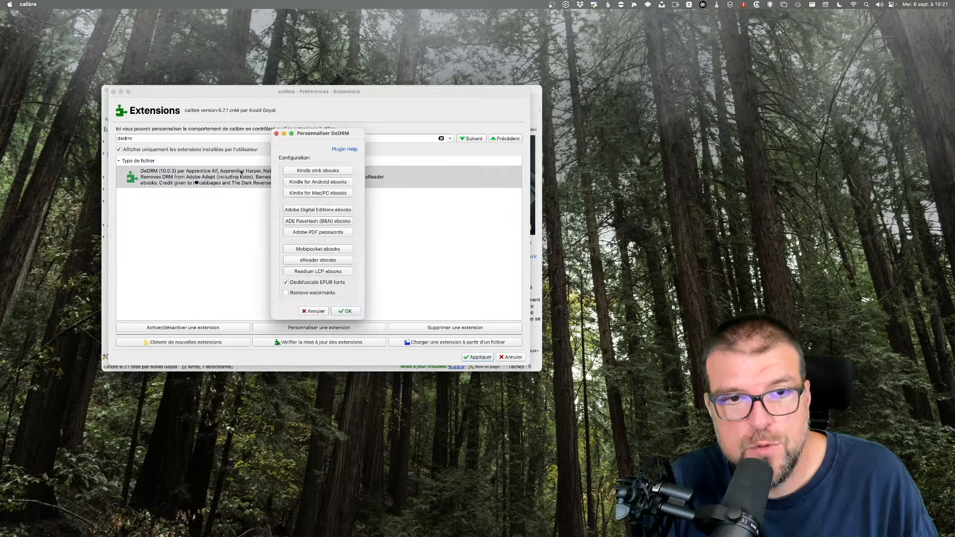
pyautogui.moveTo(312, 132); pyautogui.dragTo(197, 144)
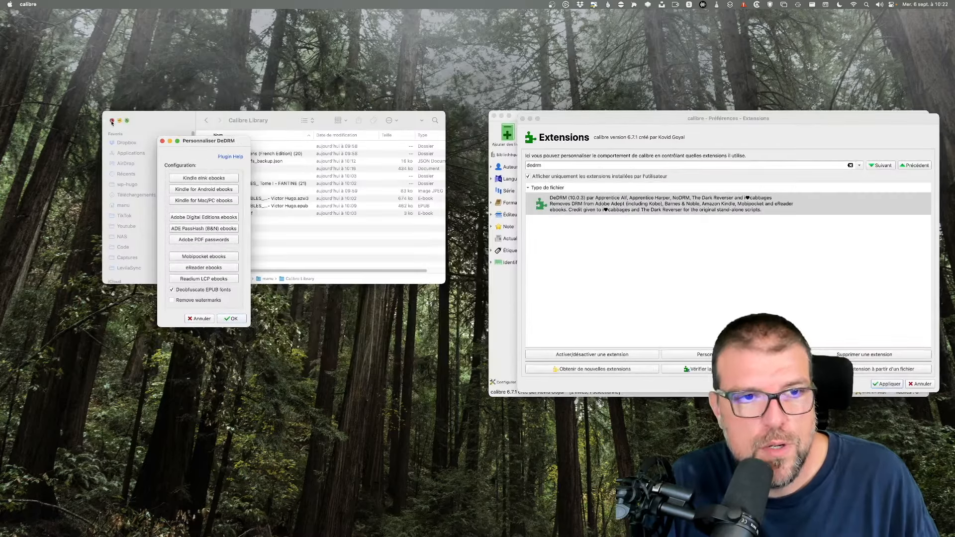
pyautogui.click(112, 121)
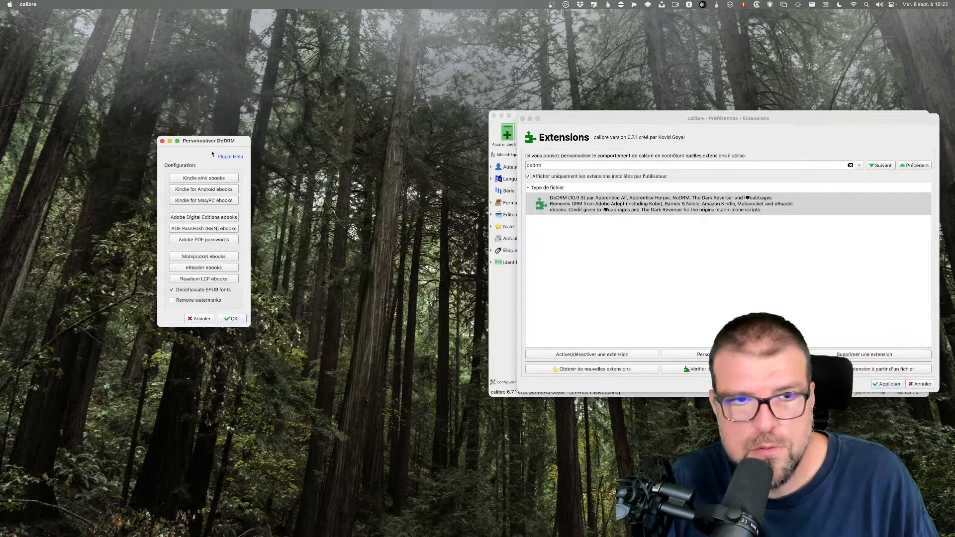
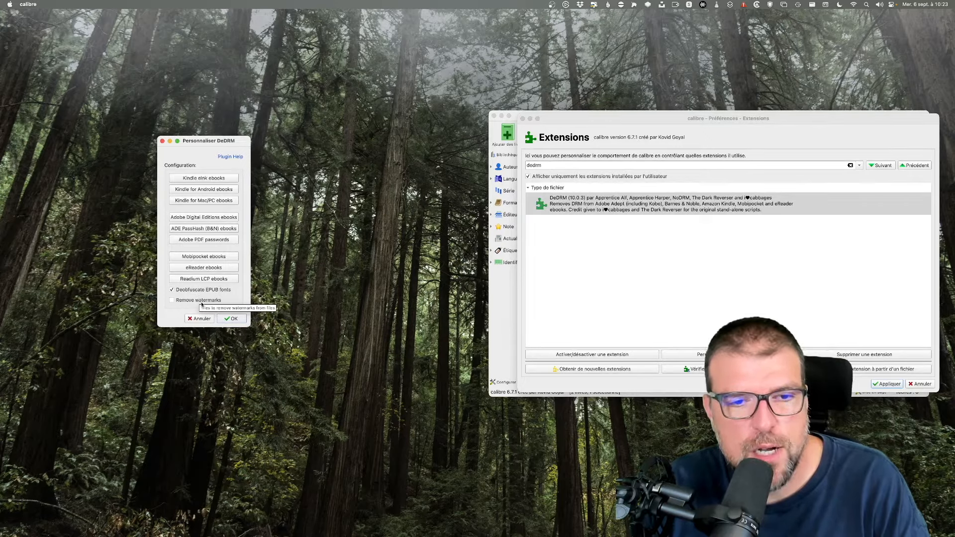
pyautogui.click(203, 300)
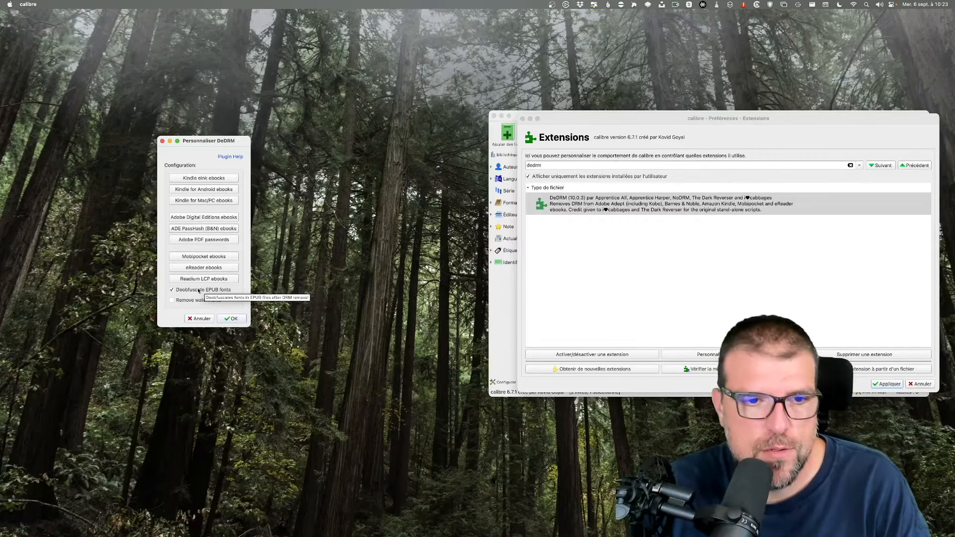
# Open the e-ink Kindle serial numbers in the DeDRM configuration and start a new entry.
pyautogui.click(192, 179)
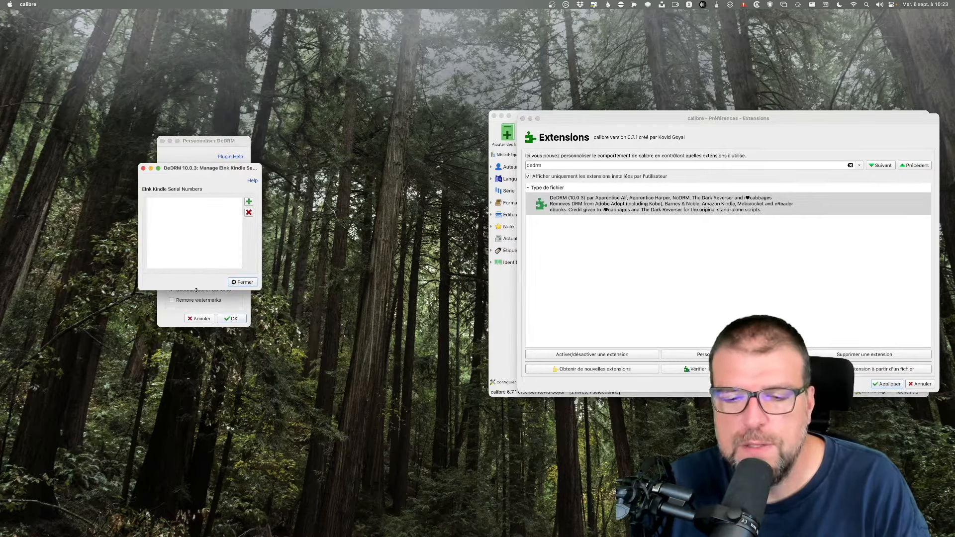
pyautogui.click(249, 202)
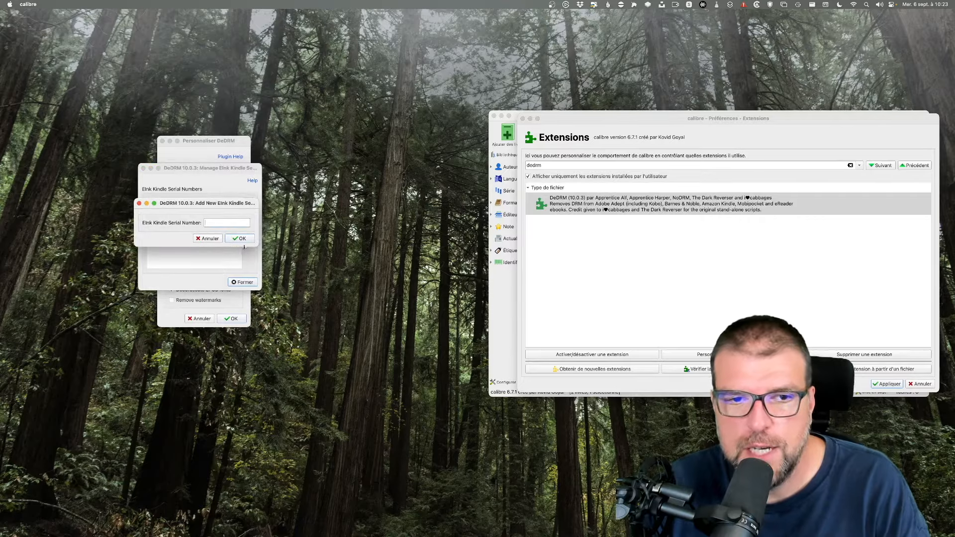
pyautogui.press('super+Tab')
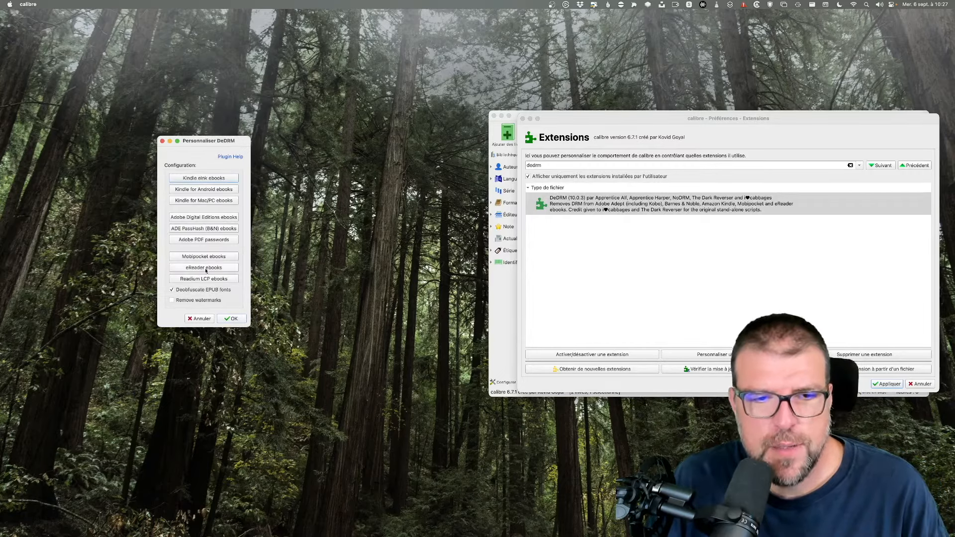
# Confirm the DeDRM customization and close the Extensions preferences.
pyautogui.click(233, 319)
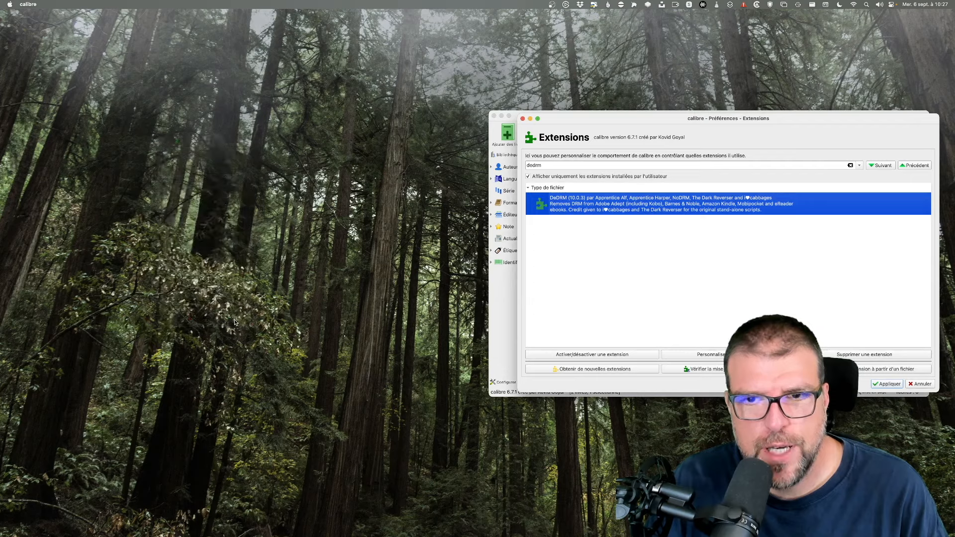
pyautogui.click(523, 119)
pyautogui.click(524, 118)
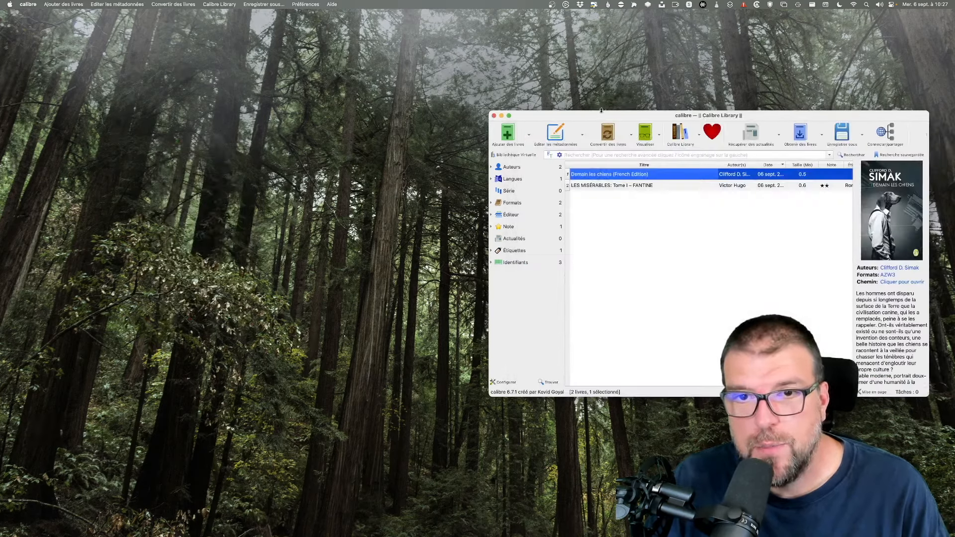
# Open the book "Demain les chiens" in the e-book viewer and close the duplicate viewer window.
pyautogui.moveTo(601, 114); pyautogui.dragTo(247, 69)
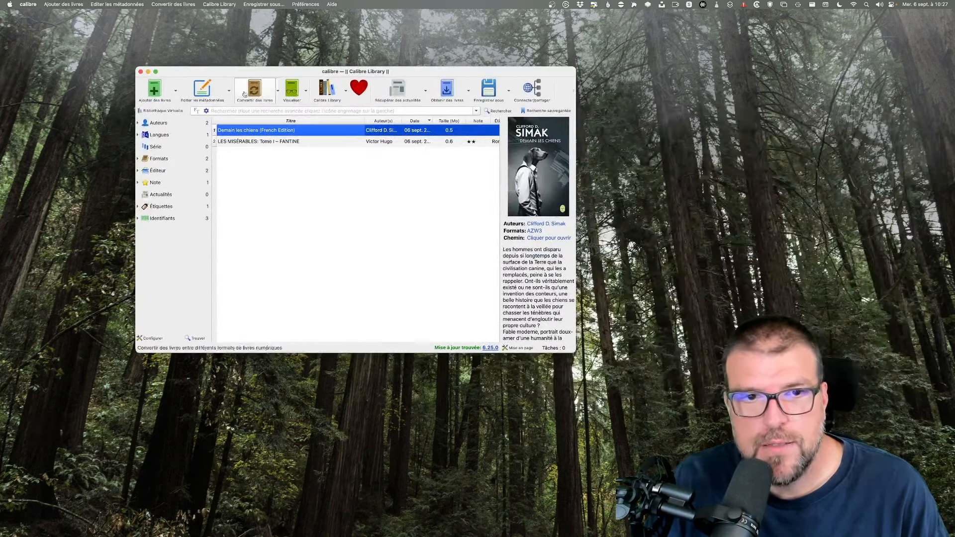
pyautogui.rightClick(234, 133)
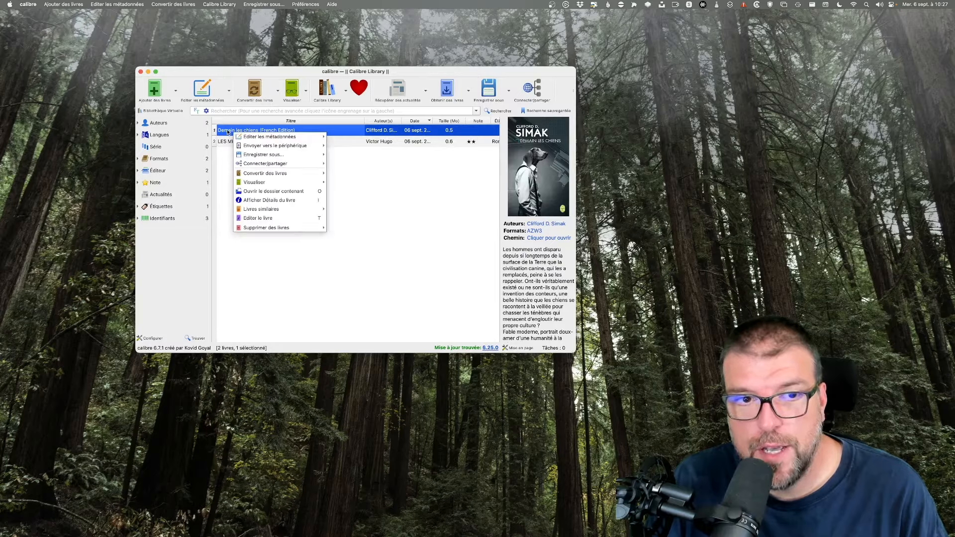
pyautogui.click(353, 183)
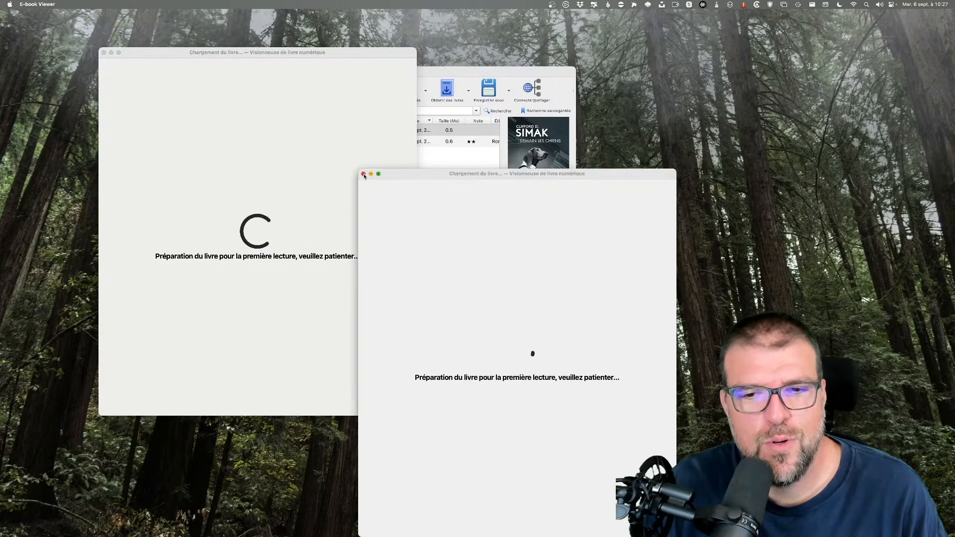
pyautogui.click(364, 174)
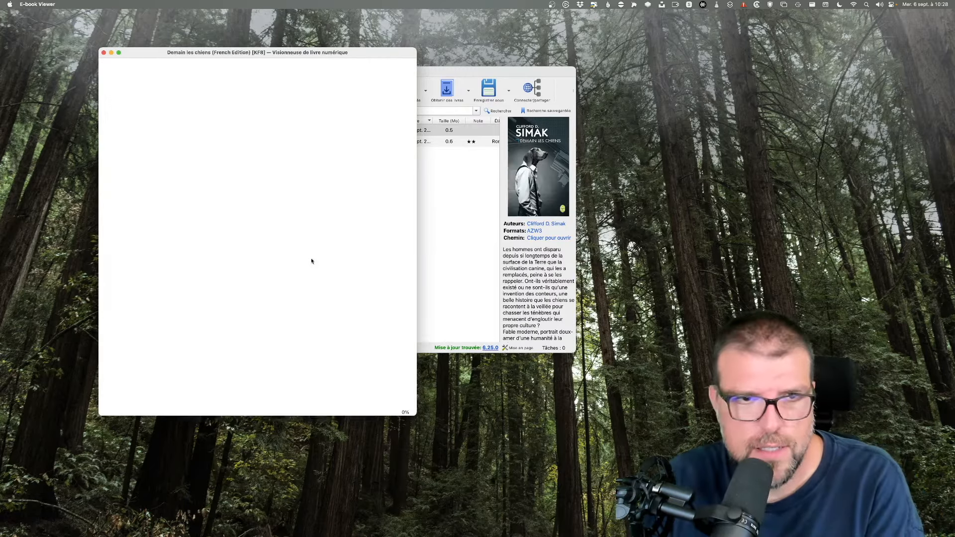
# Page through "Demain les chiens" to the first chapter's text to check that it is readable, and close the viewer.
pyautogui.scroll(-8, 311, 262)
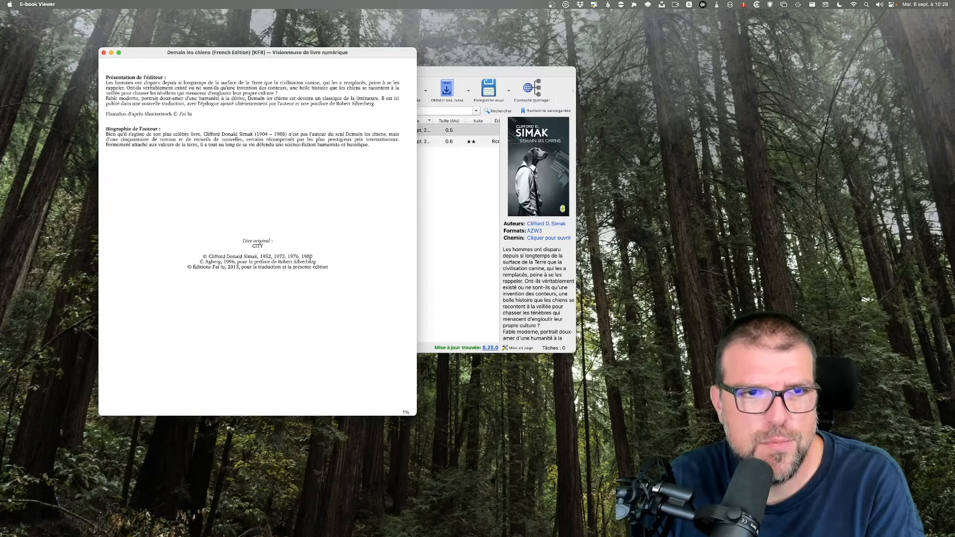
pyautogui.press('Right')
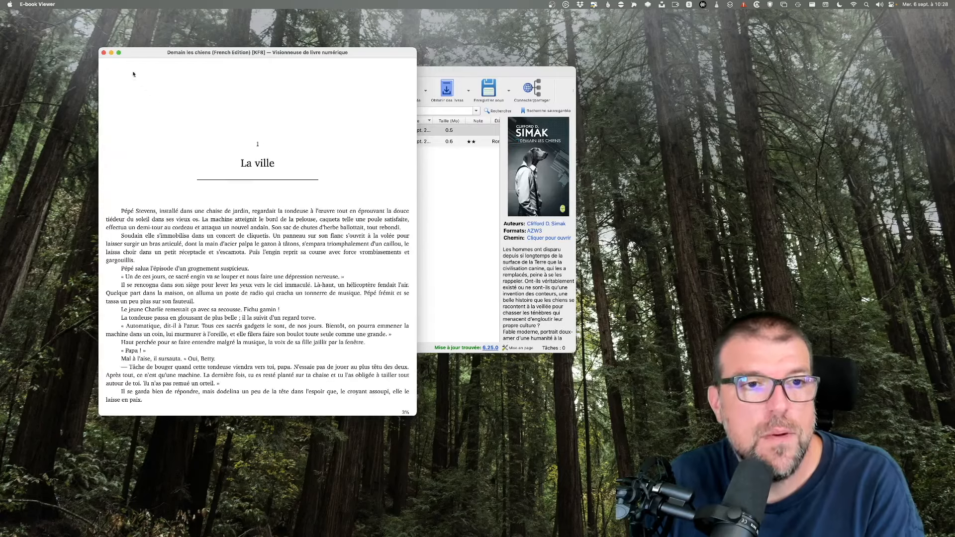
pyautogui.press('Right')
pyautogui.press('Right')
pyautogui.press('Right')
pyautogui.press('Right')
pyautogui.click(103, 53)
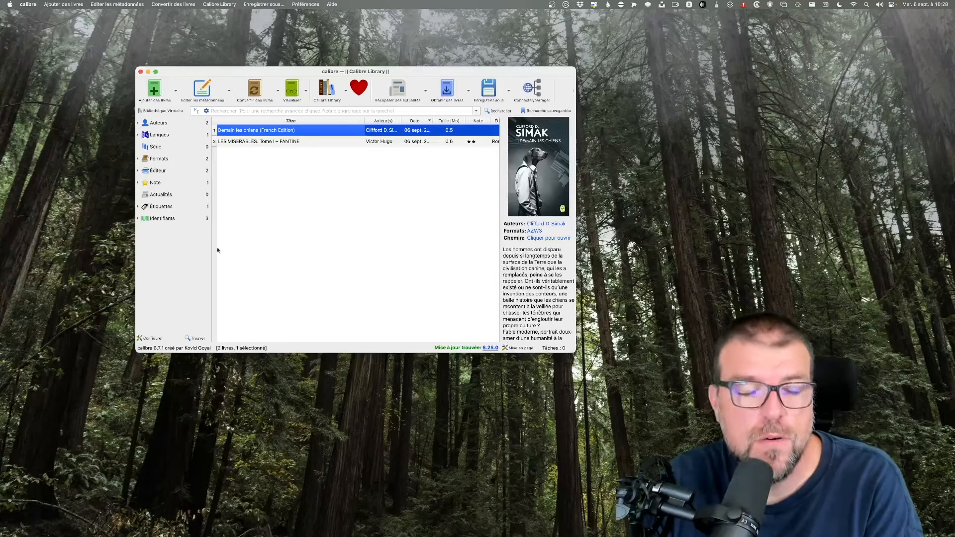
# Examine the options for sending "Demain les chiens" by e-mail, and deselect the book without sending it.
pyautogui.rightClick(257, 132)
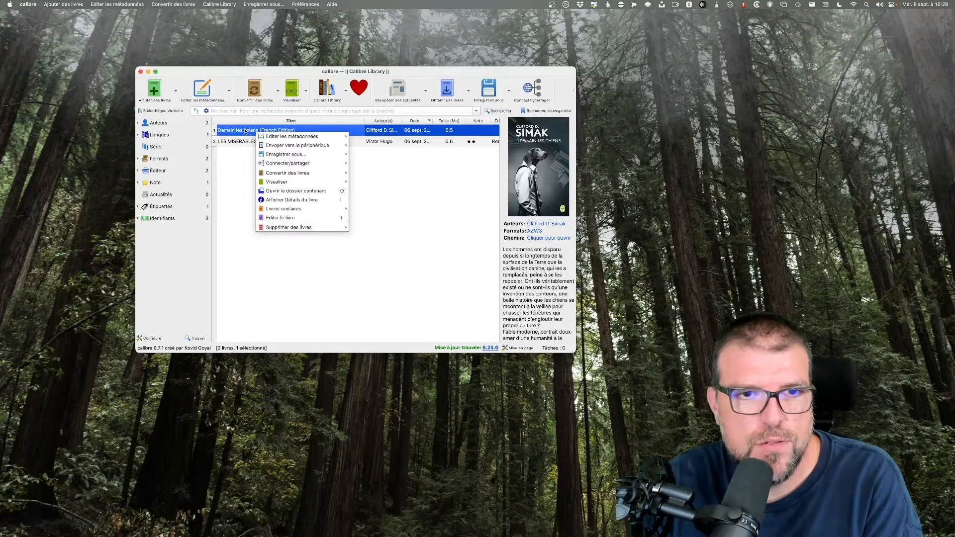
pyautogui.moveTo(308, 163)
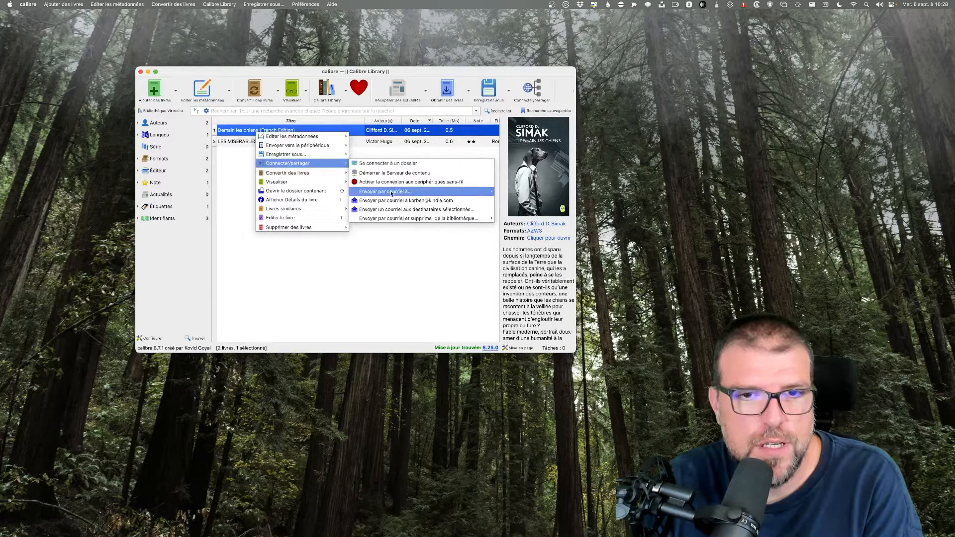
pyautogui.moveTo(392, 194)
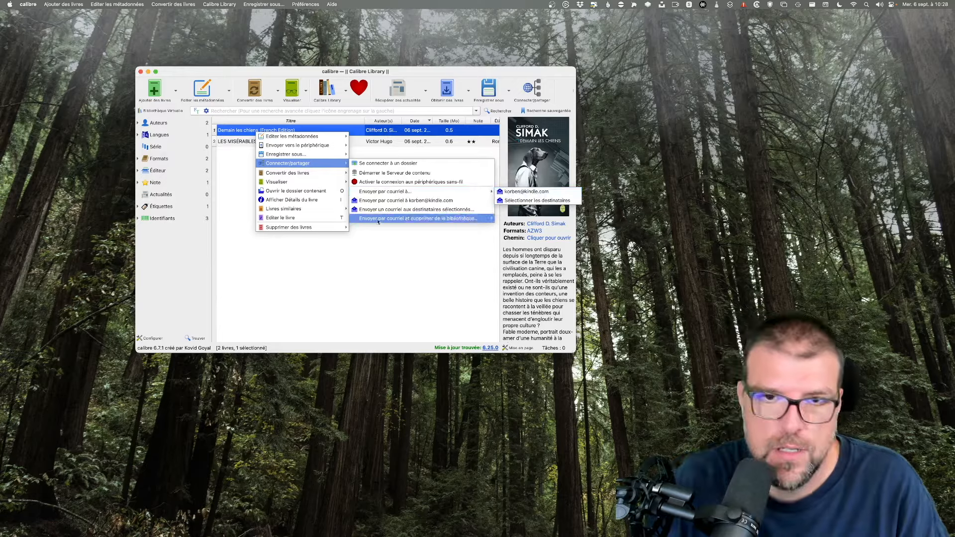
pyautogui.click(295, 283)
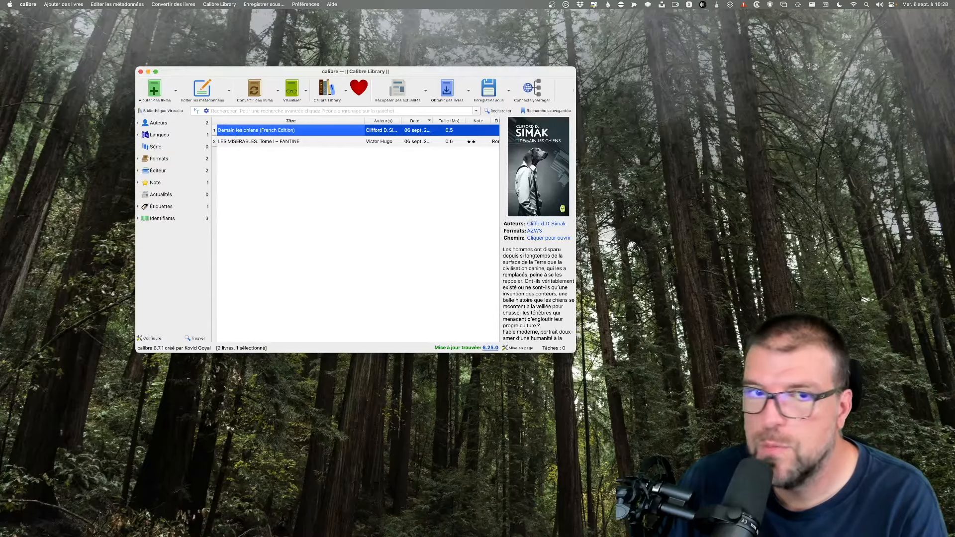
pyautogui.click(375, 207)
# Load the Obok_plugin.zip extension from the DeDRM_tools_10.0.3 folder through the Extensions preferences.
pyautogui.click(29, 5)
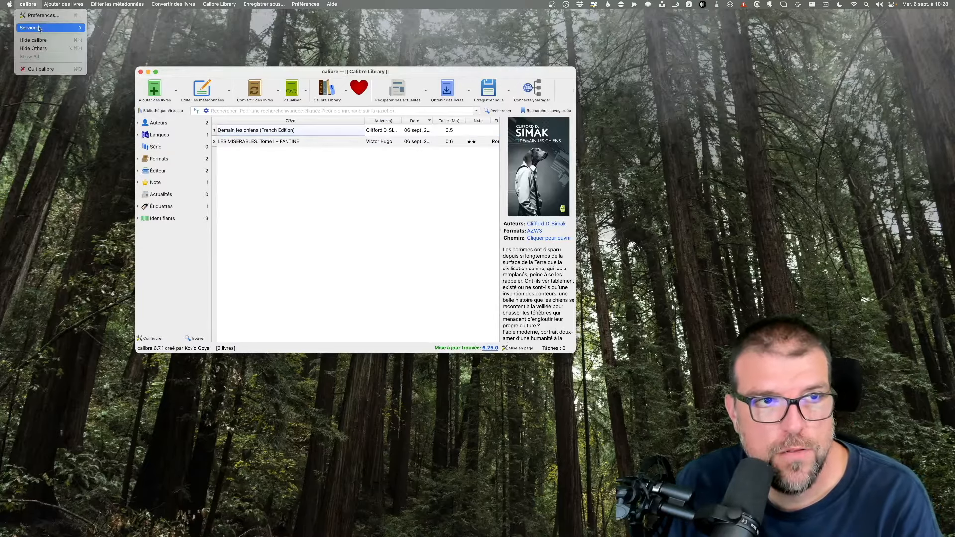
pyautogui.click(39, 16)
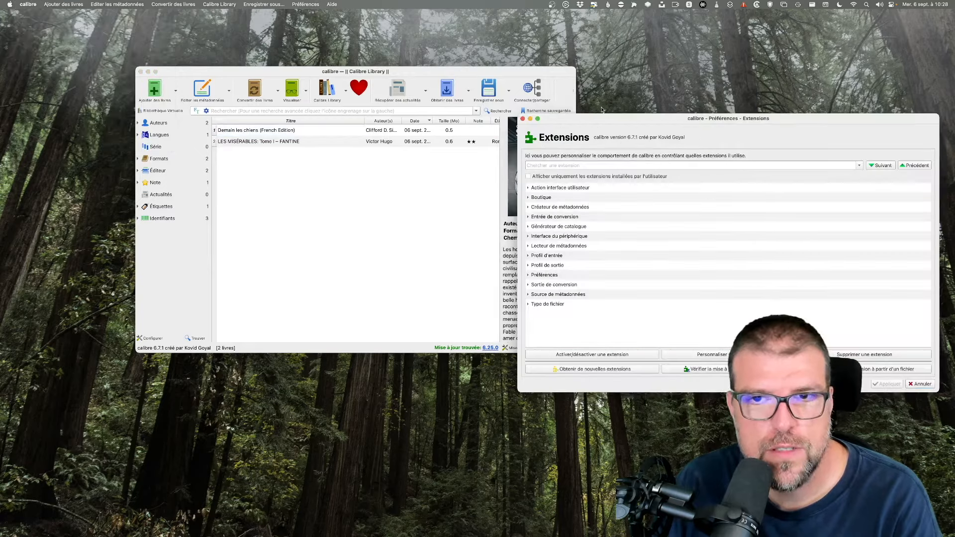
pyautogui.click(541, 343)
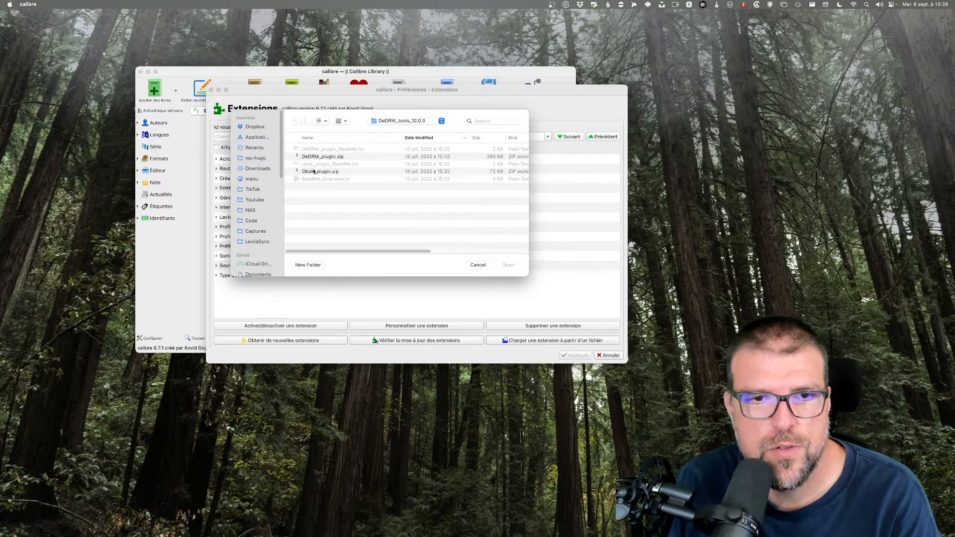
pyautogui.click(313, 171)
pyautogui.click(504, 266)
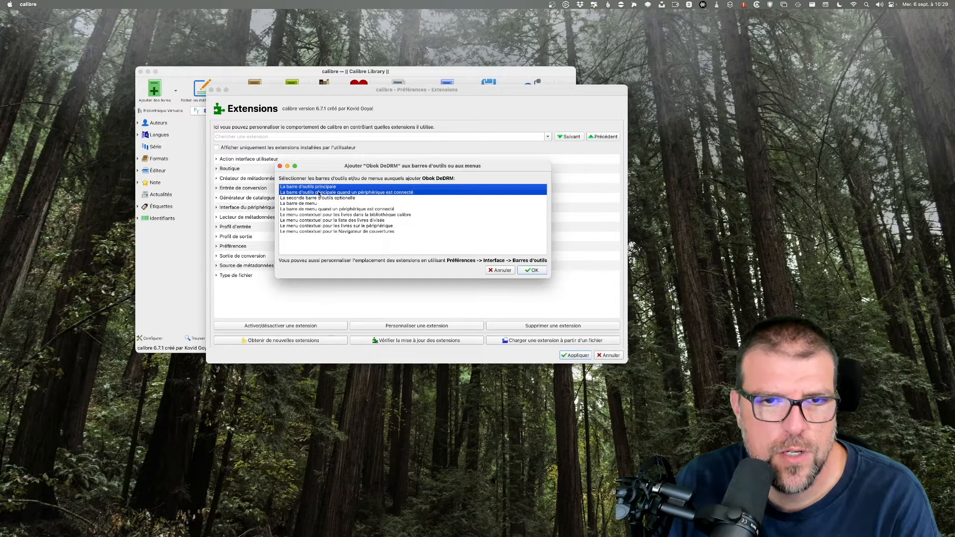
# Add Obok DeDRM to the main toolbar, with and without a device connected, then apply the changes and close the Extensions preferences.
pyautogui.click(534, 271)
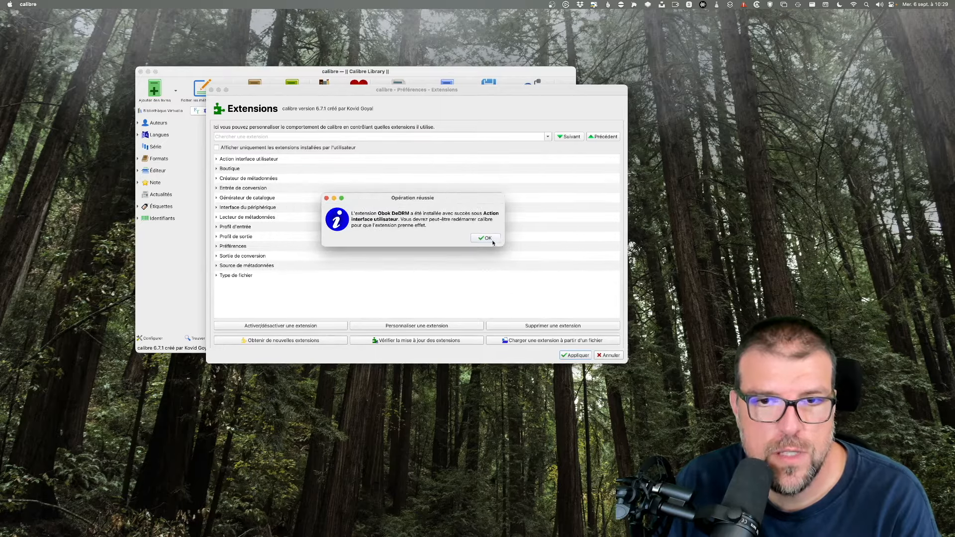
pyautogui.click(486, 239)
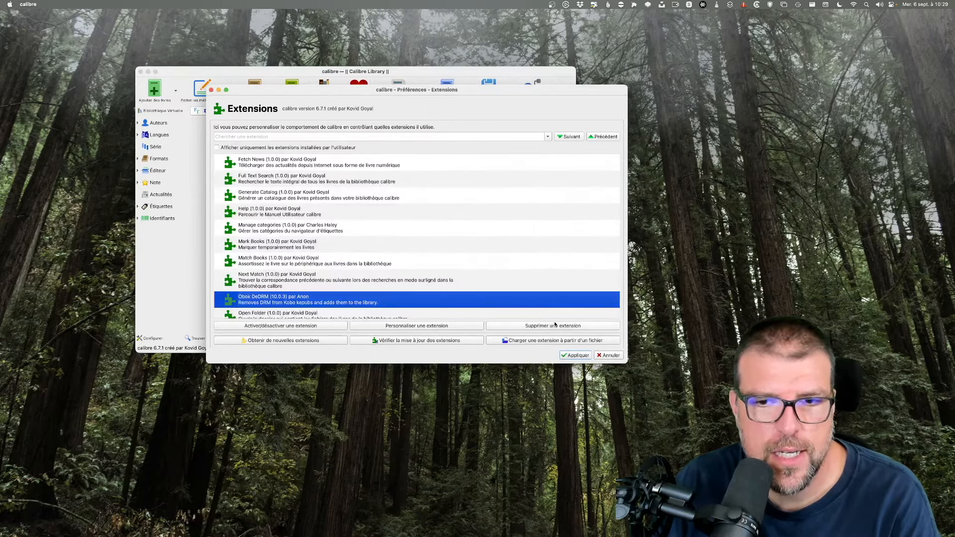
pyautogui.click(575, 355)
pyautogui.click(608, 354)
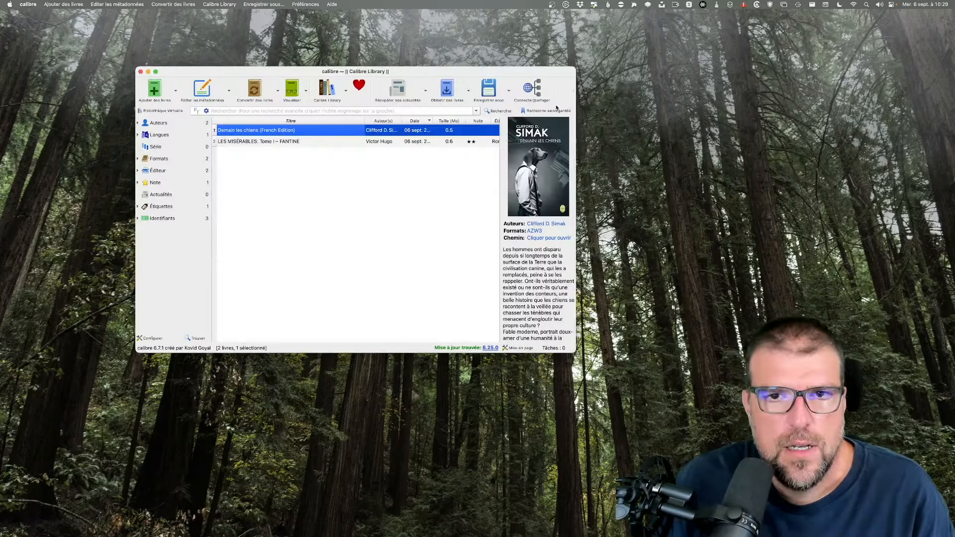
# Try to launch Obok DeDRM from the hidden toolbar tools, dismiss its dialog, and recheck the hidden tools before deselecting the book.
pyautogui.click(572, 93)
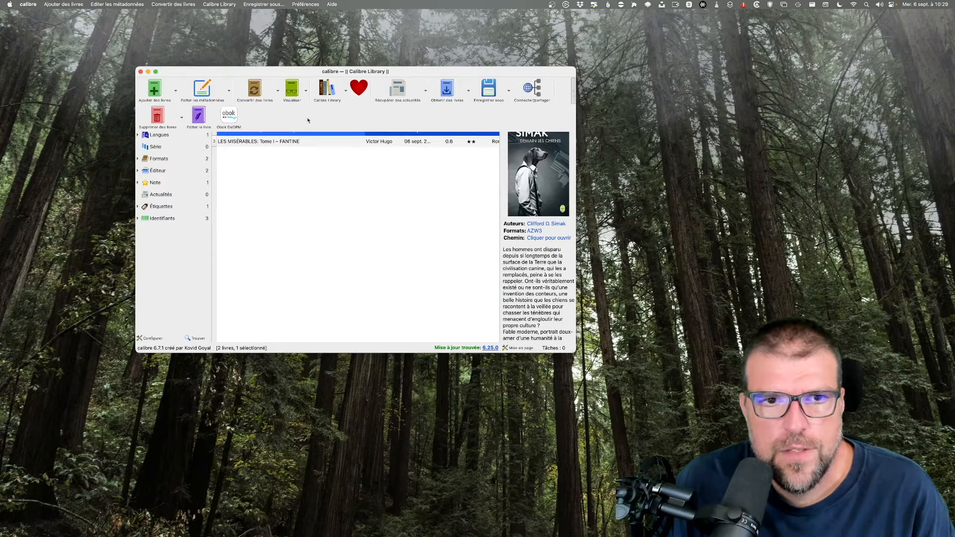
pyautogui.click(228, 115)
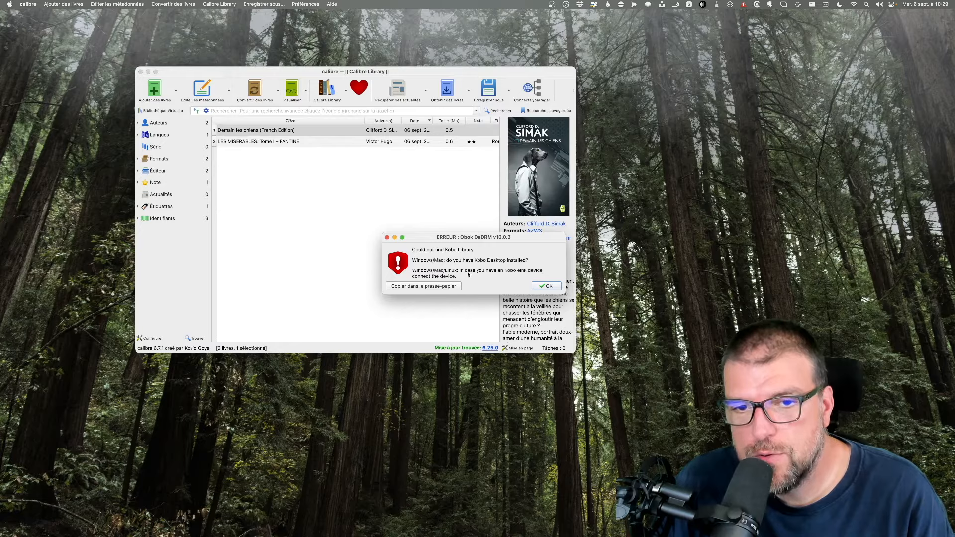
pyautogui.click(547, 287)
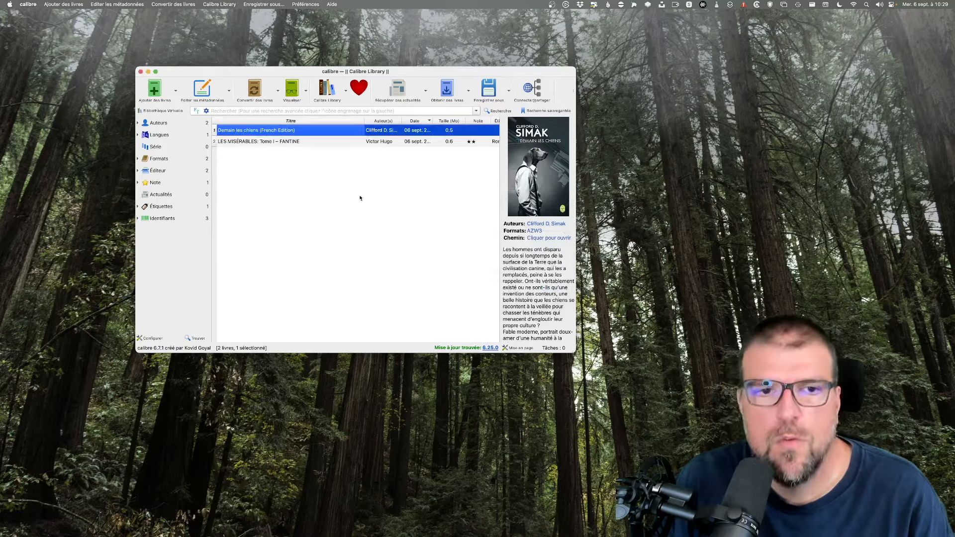
pyautogui.click(573, 88)
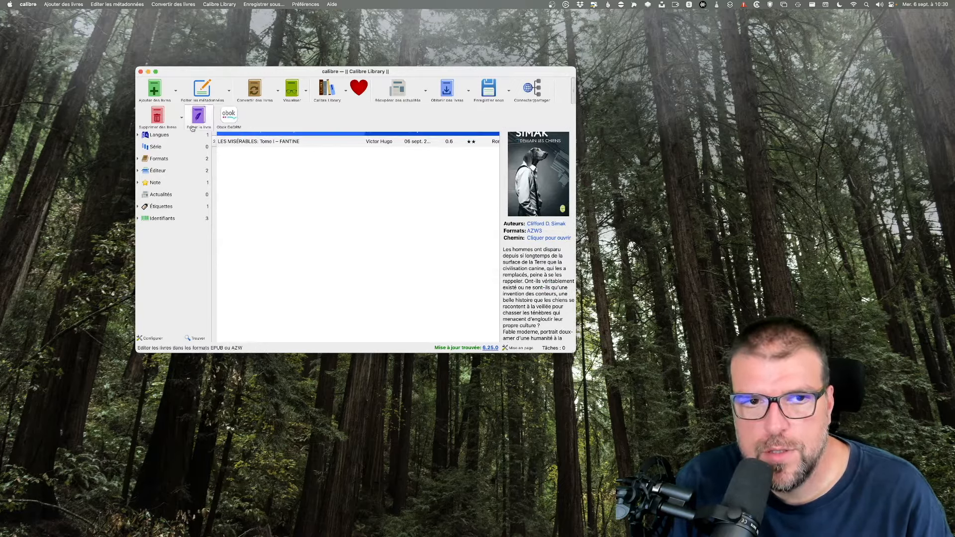
pyautogui.click(274, 209)
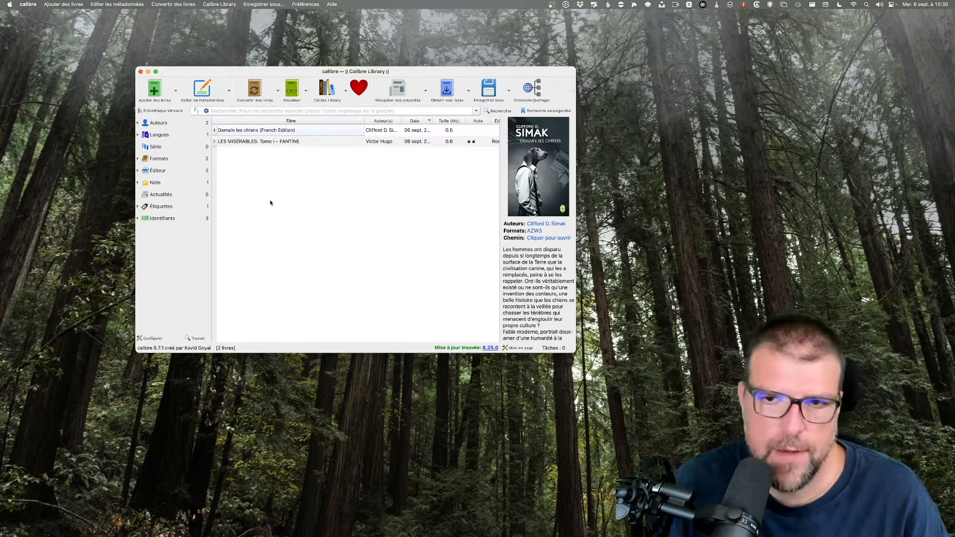